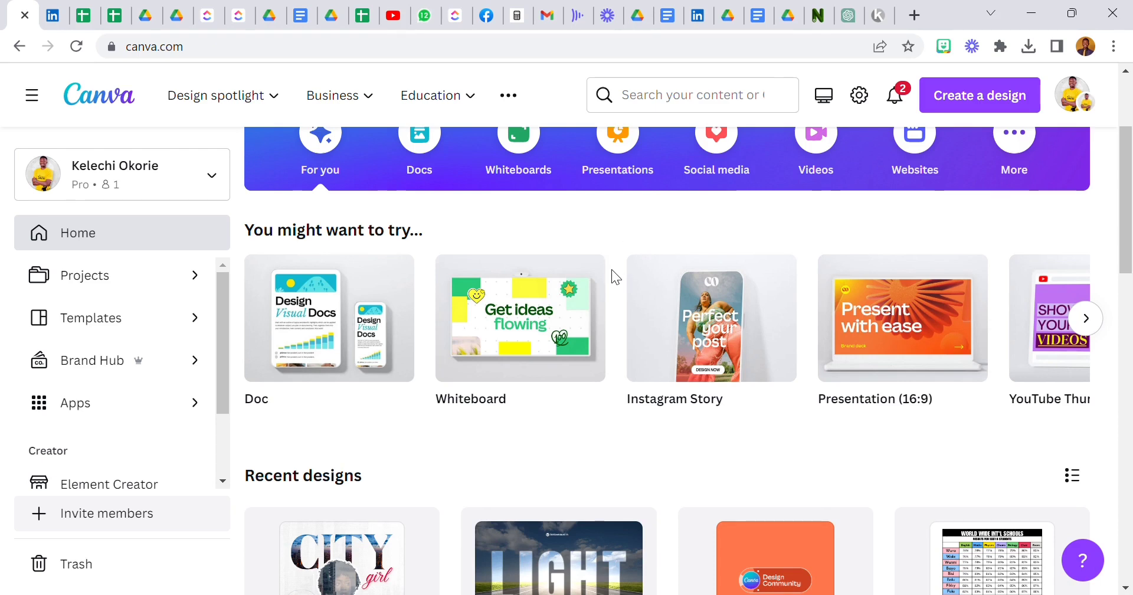
# - Scroll down the home page to Recent designs to reach the CITY girl double-exposure design
pyautogui.scroll(-1, 611, 269)
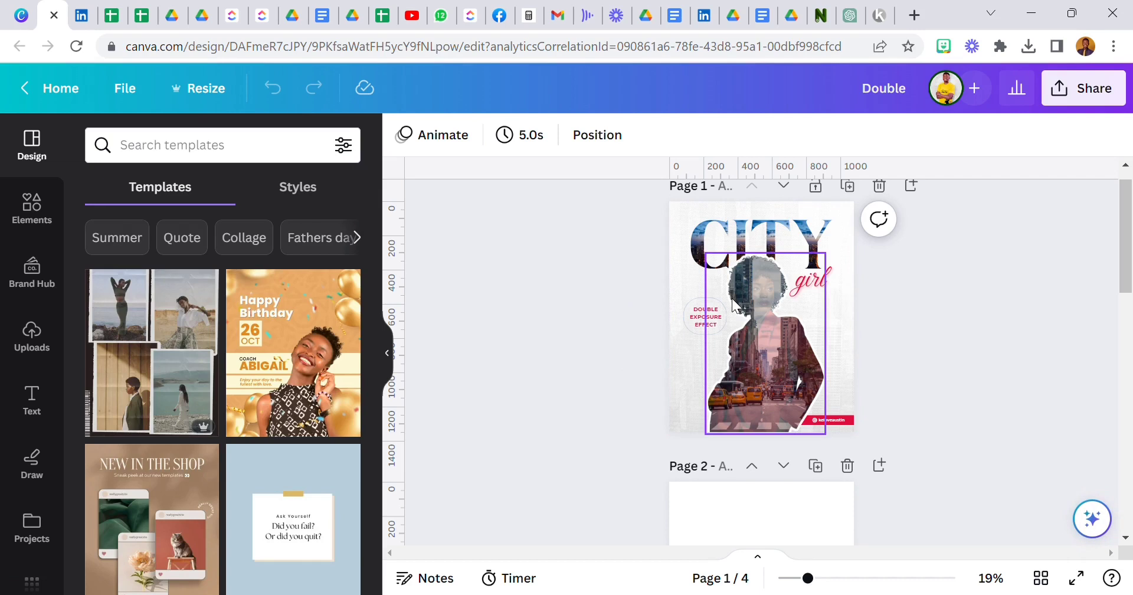
# - Place the red-suit woman photo from recently used Photos on the empty Page 2
pyautogui.scroll(-3, 731, 298)
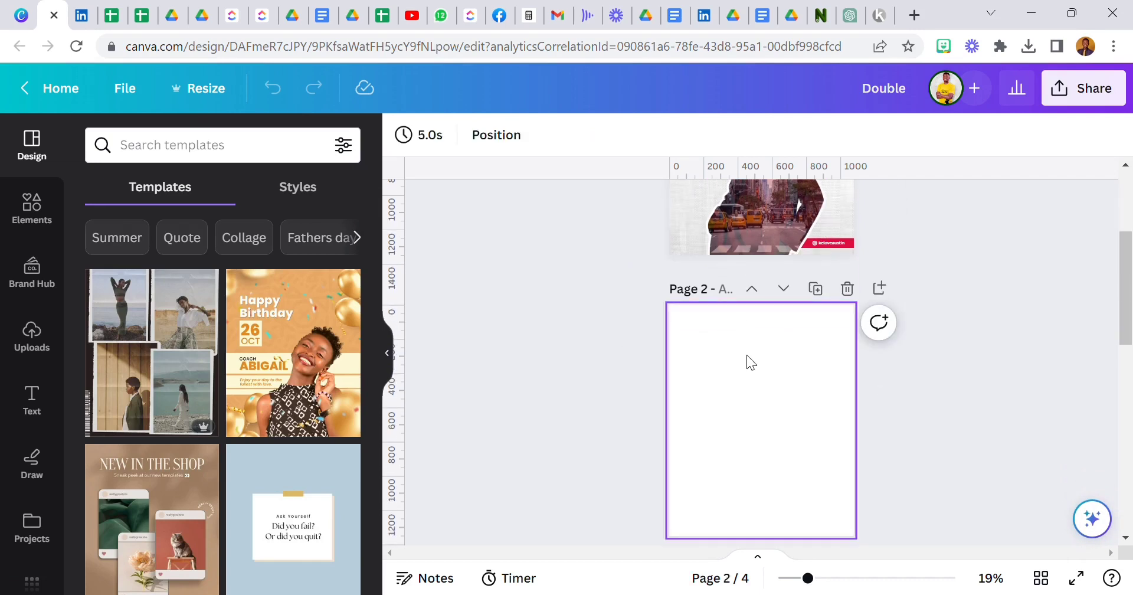
pyautogui.click(745, 359)
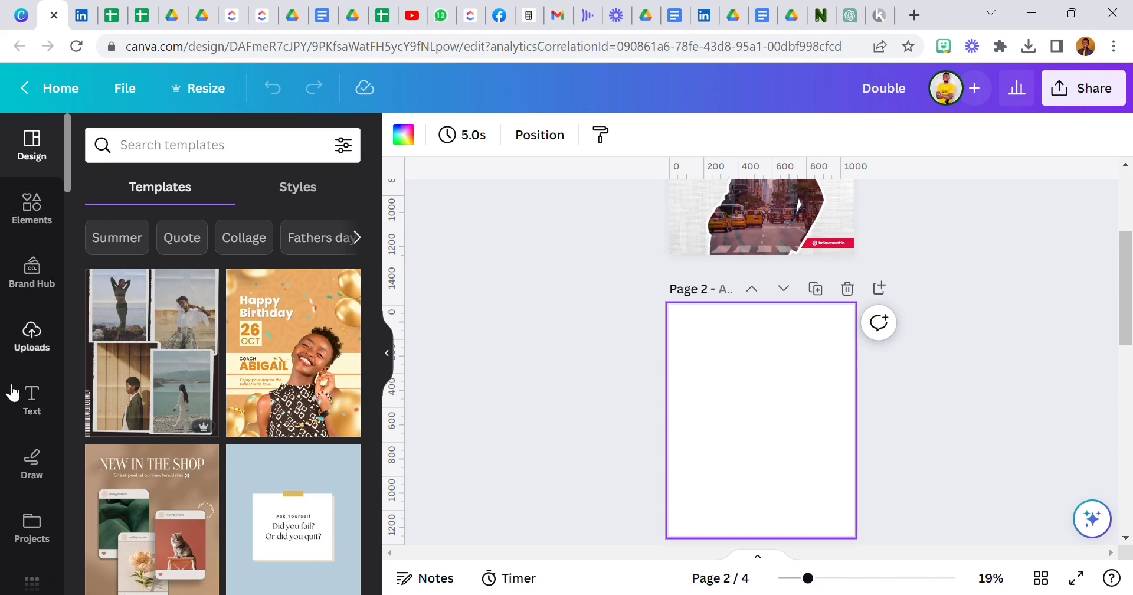
pyautogui.scroll(-3, 30, 410)
pyautogui.click(39, 488)
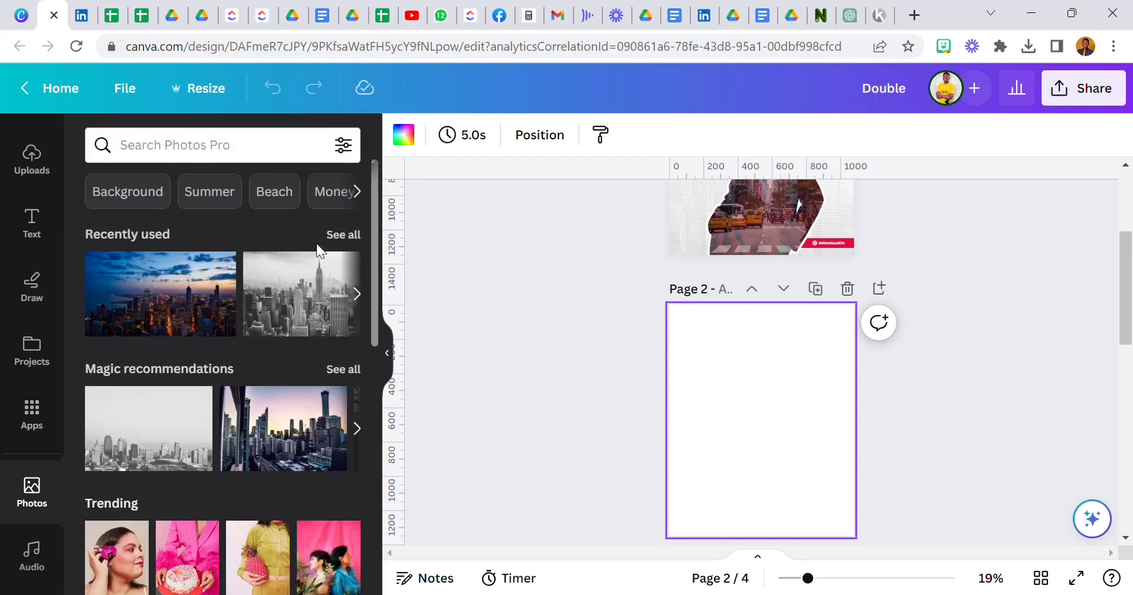
pyautogui.click(335, 235)
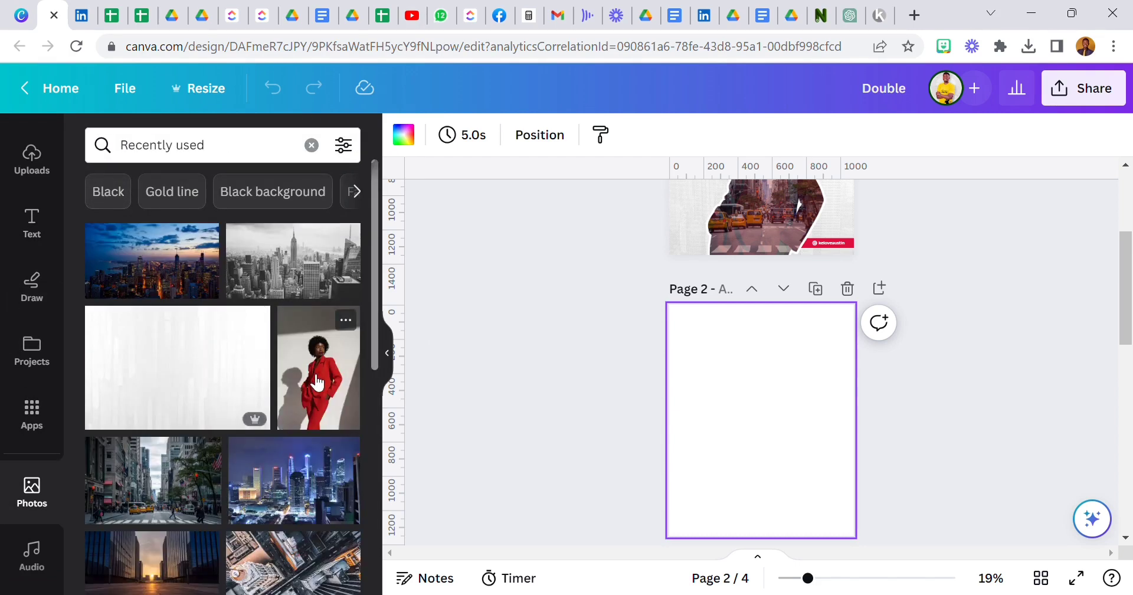
pyautogui.click(317, 382)
# - Add a blank page after Page 2 and reselect the red-suit photo
pyautogui.scroll(3, 30, 168)
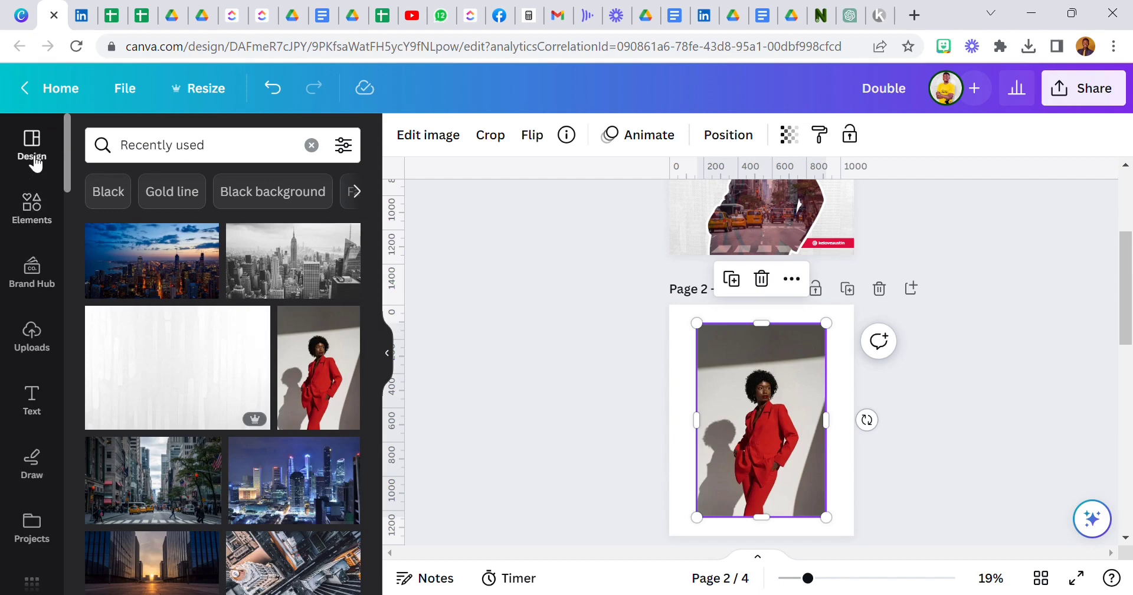
pyautogui.click(32, 206)
pyautogui.scroll(-3, 742, 391)
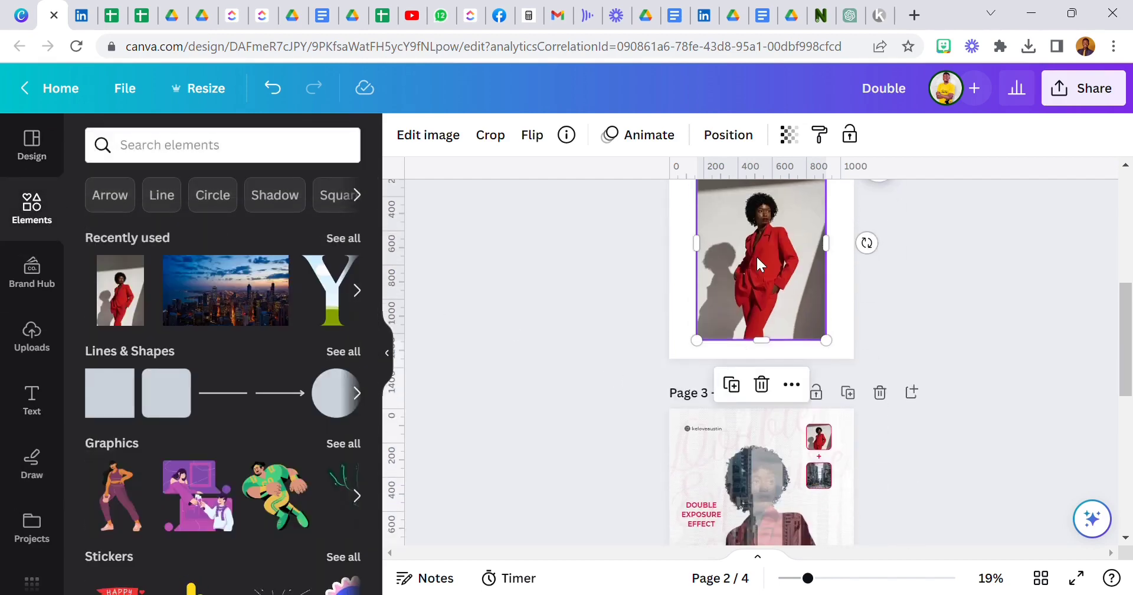
pyautogui.scroll(2, 798, 342)
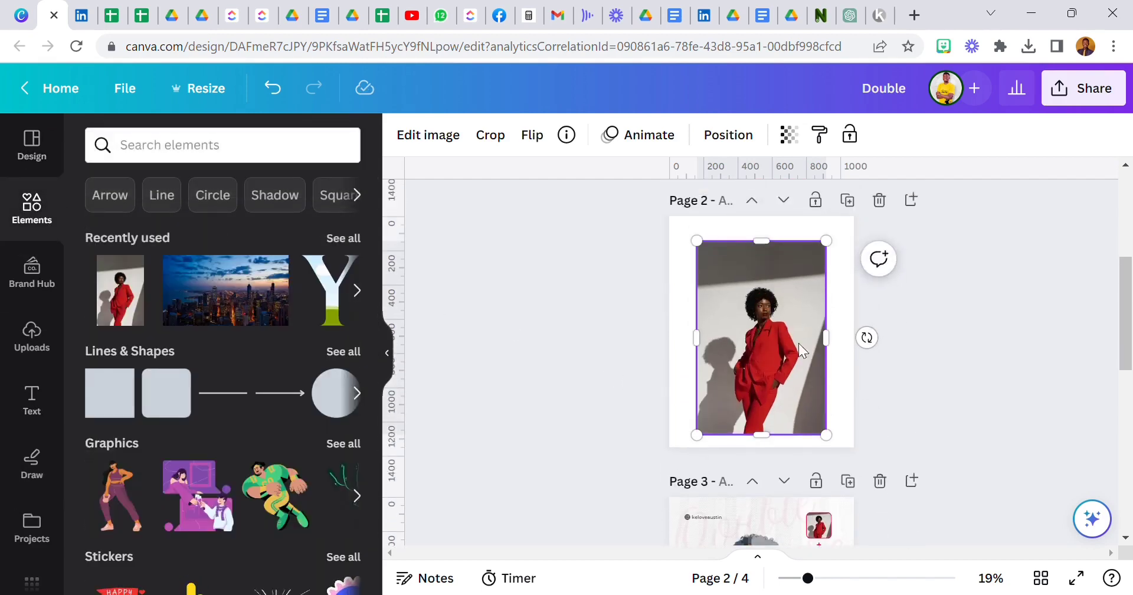
pyautogui.click(912, 197)
pyautogui.scroll(4, 766, 299)
pyautogui.click(764, 297)
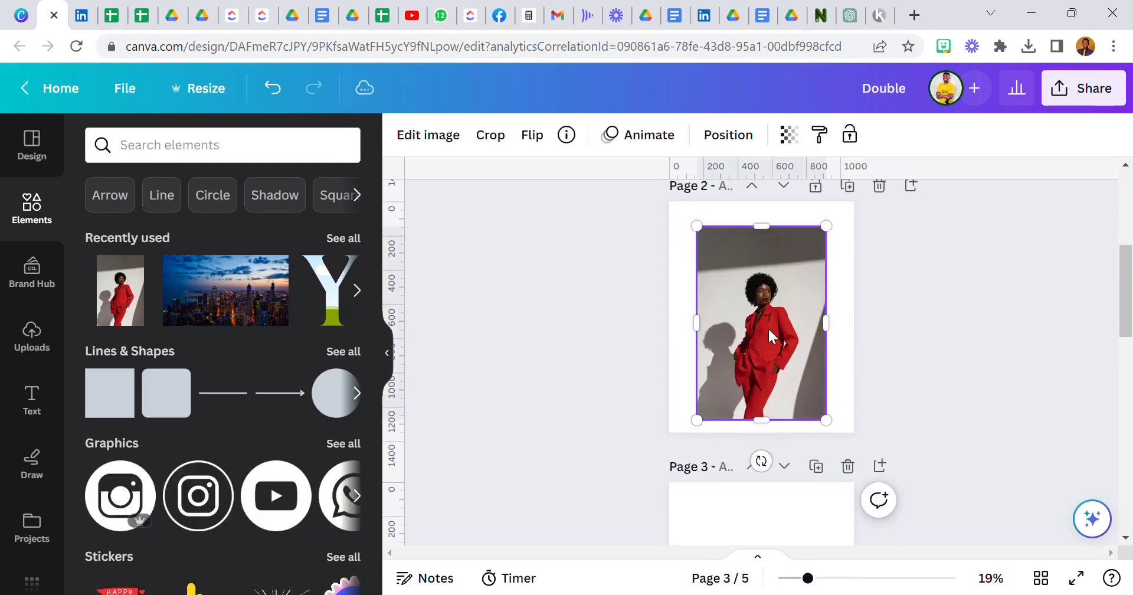
# - Remove the red-suit photo's background with BG Remover
pyautogui.click(437, 141)
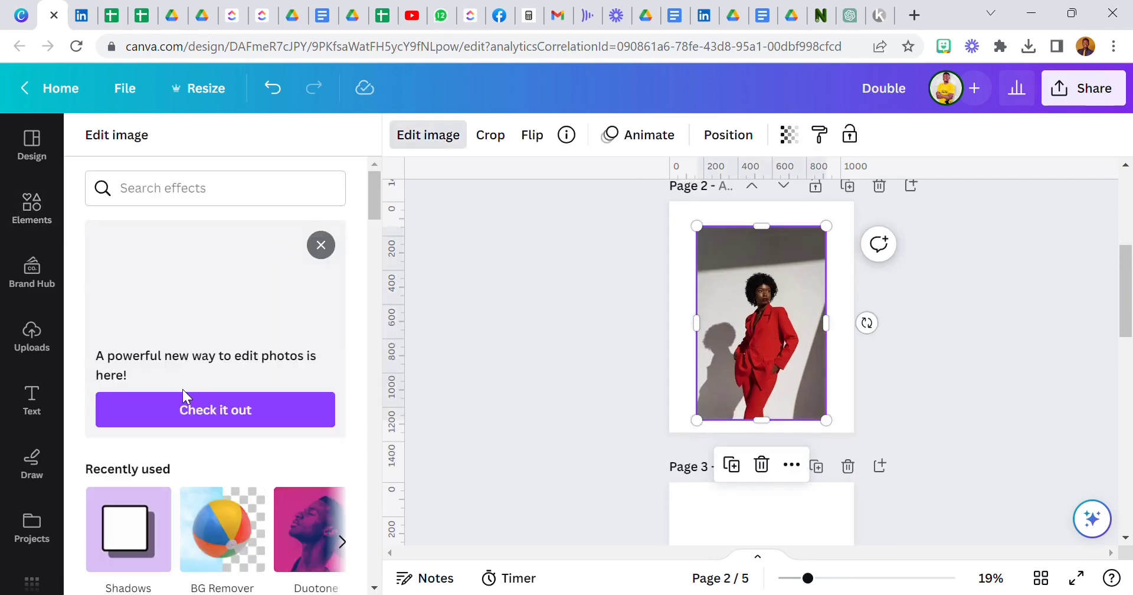
pyautogui.scroll(-3, 177, 383)
pyautogui.click(151, 357)
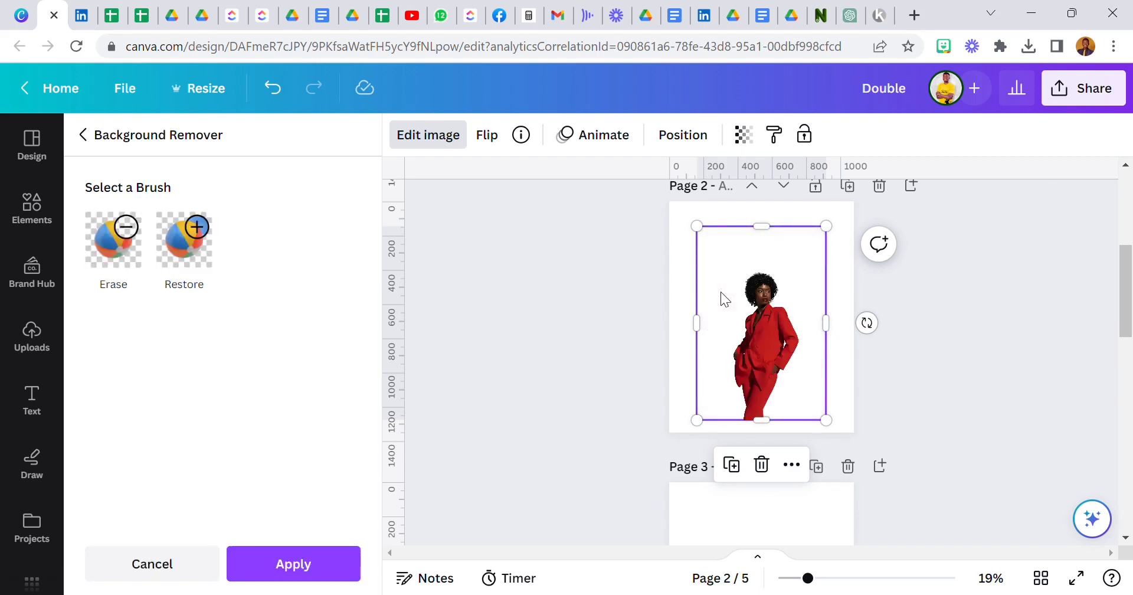
pyautogui.click(298, 565)
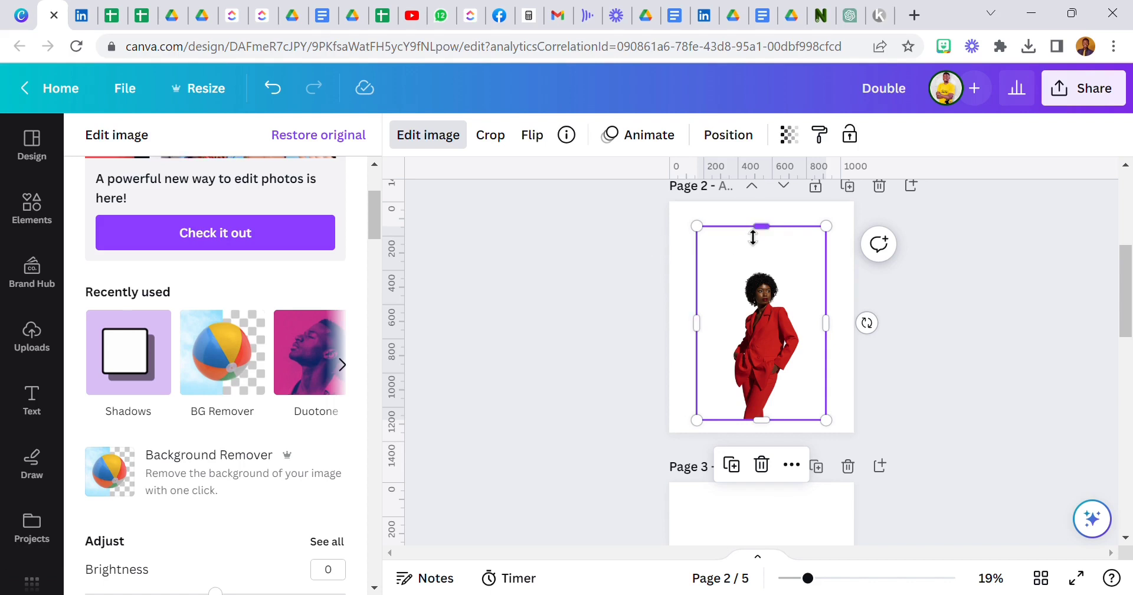
# - Crop the cutout's empty edges and enlarge it to fill most of Page 2
pyautogui.moveTo(753, 236); pyautogui.dragTo(759, 260)
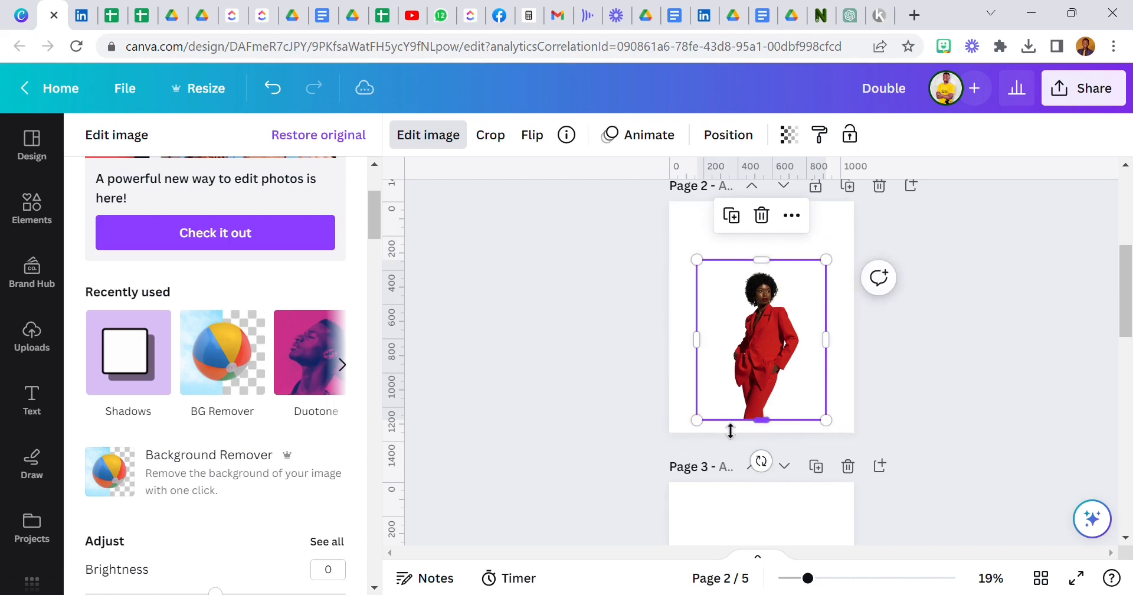
pyautogui.moveTo(730, 431); pyautogui.dragTo(733, 405)
pyautogui.moveTo(707, 351); pyautogui.dragTo(721, 350)
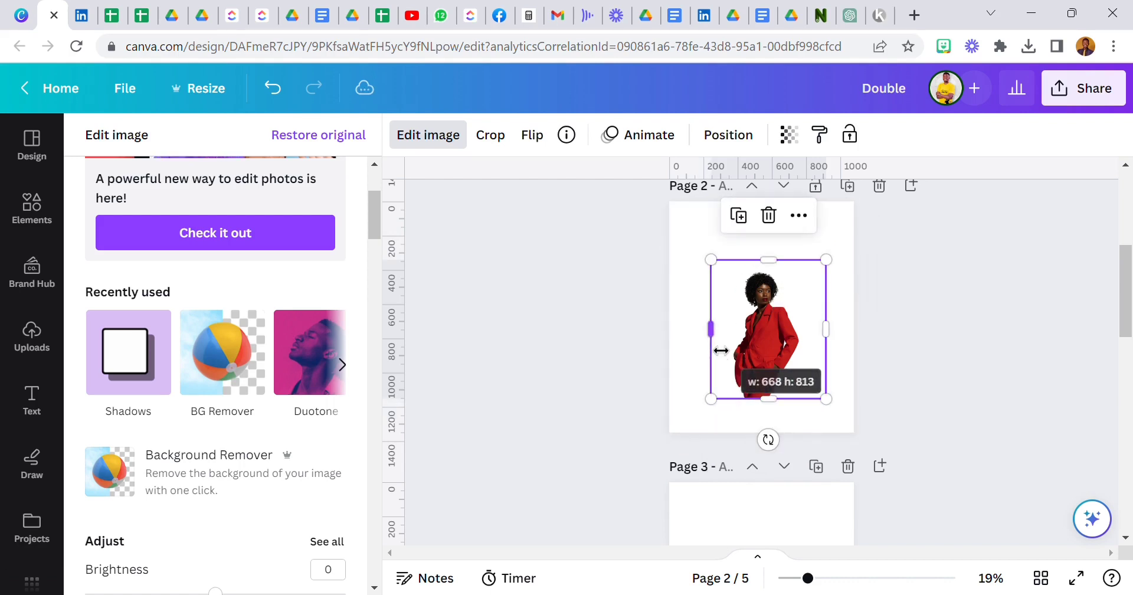
pyautogui.moveTo(825, 260); pyautogui.dragTo(808, 306)
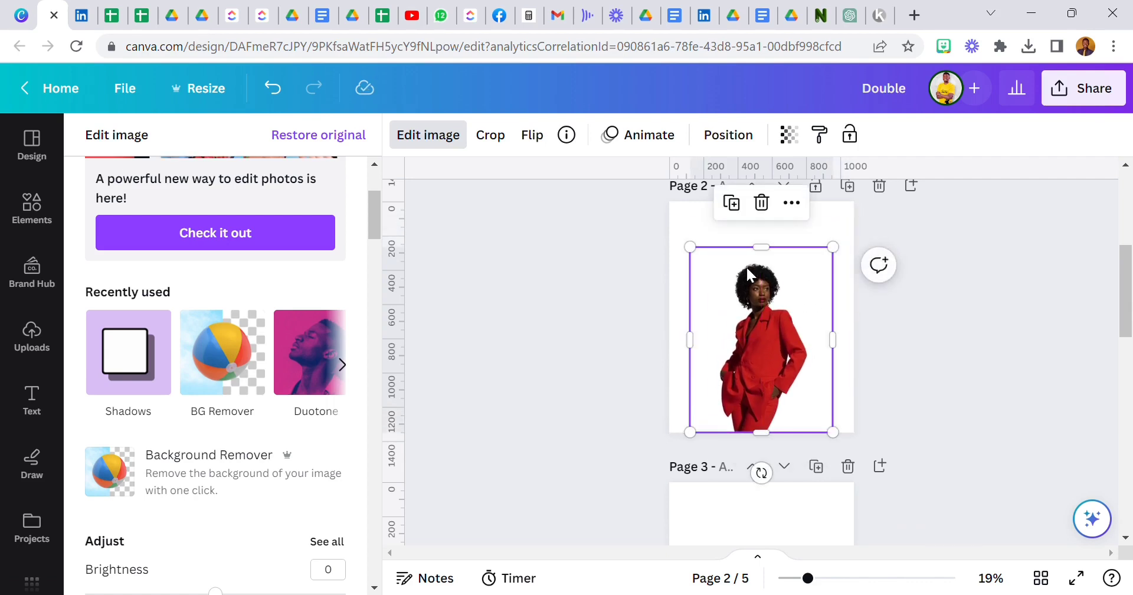
pyautogui.moveTo(834, 247); pyautogui.dragTo(888, 244)
pyautogui.moveTo(812, 296); pyautogui.dragTo(813, 323)
pyautogui.moveTo(786, 452); pyautogui.dragTo(786, 440)
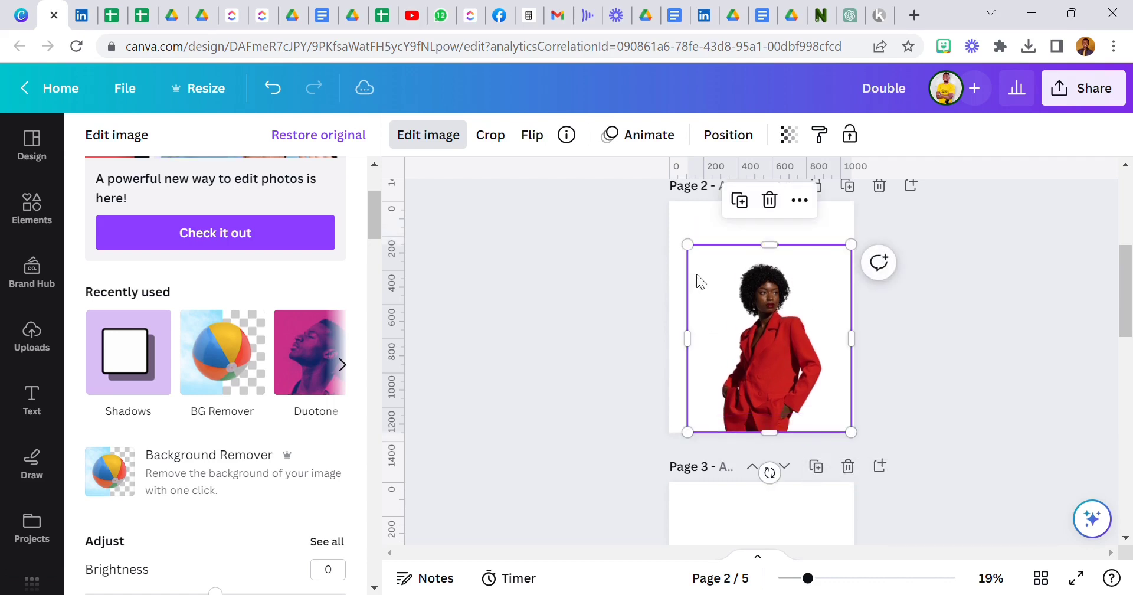
pyautogui.moveTo(689, 247); pyautogui.dragTo(675, 238)
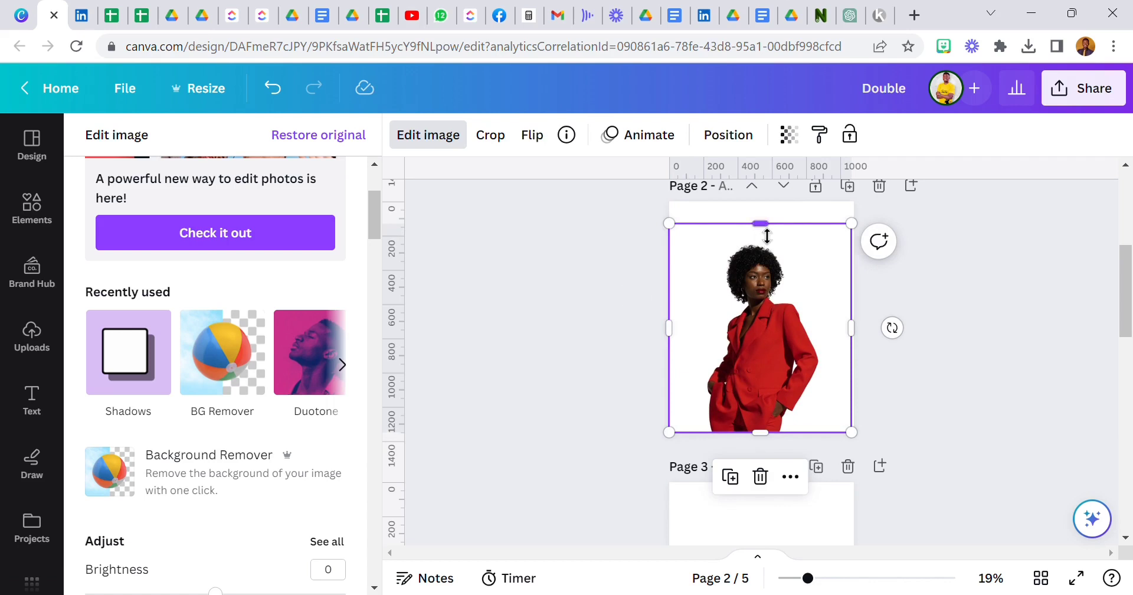
pyautogui.moveTo(767, 236); pyautogui.dragTo(762, 235)
pyautogui.click(618, 261)
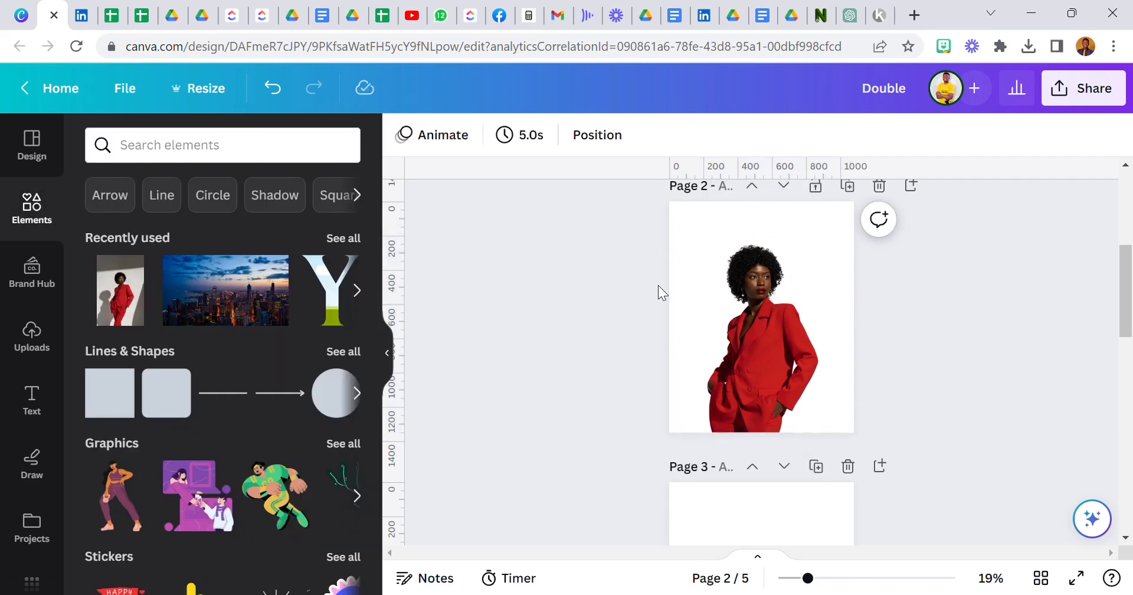
# - Apply the Mono duotone preset to the woman cutout, turning it near-black
pyautogui.click(756, 304)
pyautogui.click(436, 143)
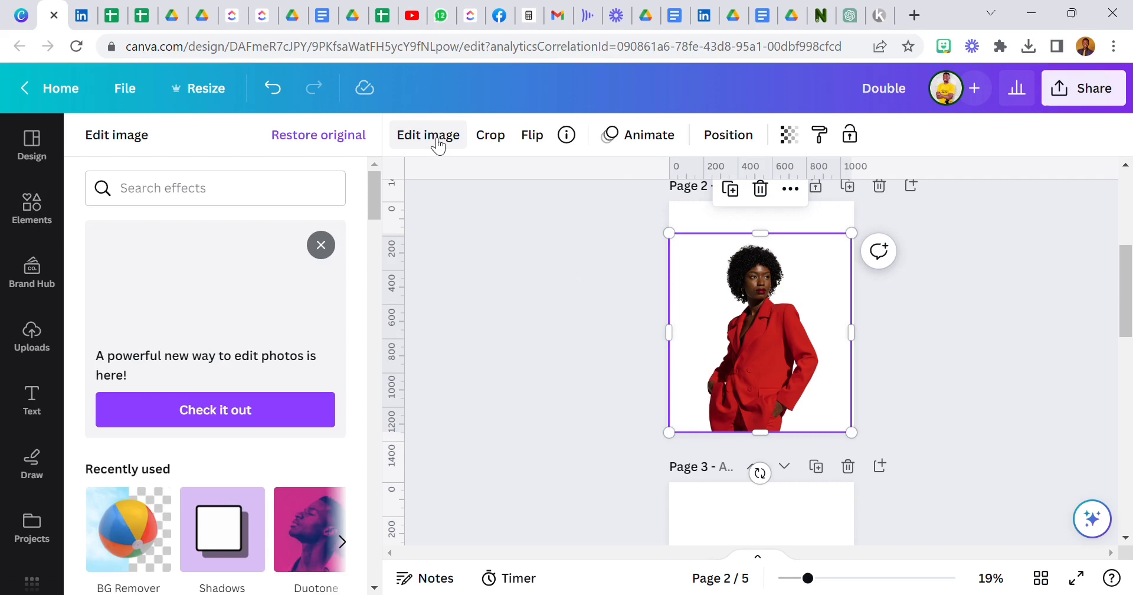
pyautogui.scroll(-3, 321, 339)
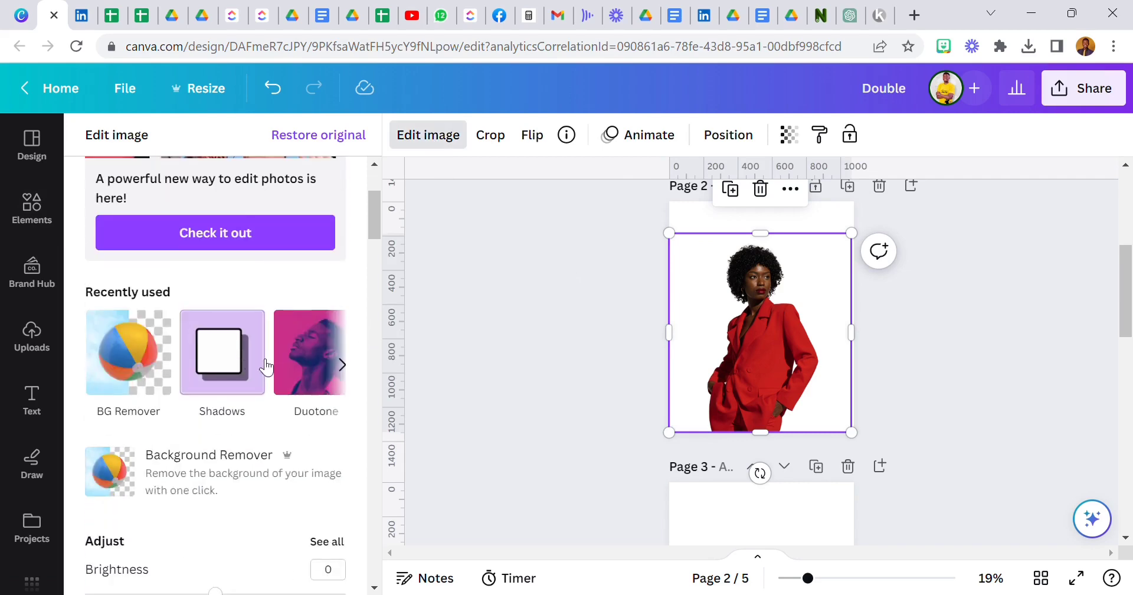
pyautogui.click(313, 377)
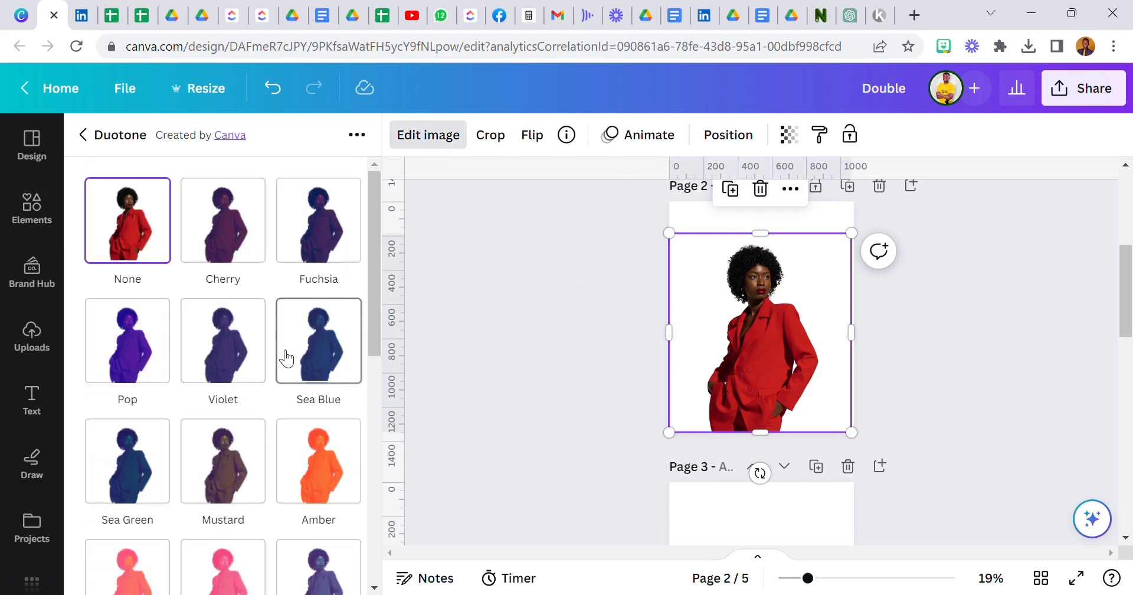
pyautogui.scroll(-9, 286, 358)
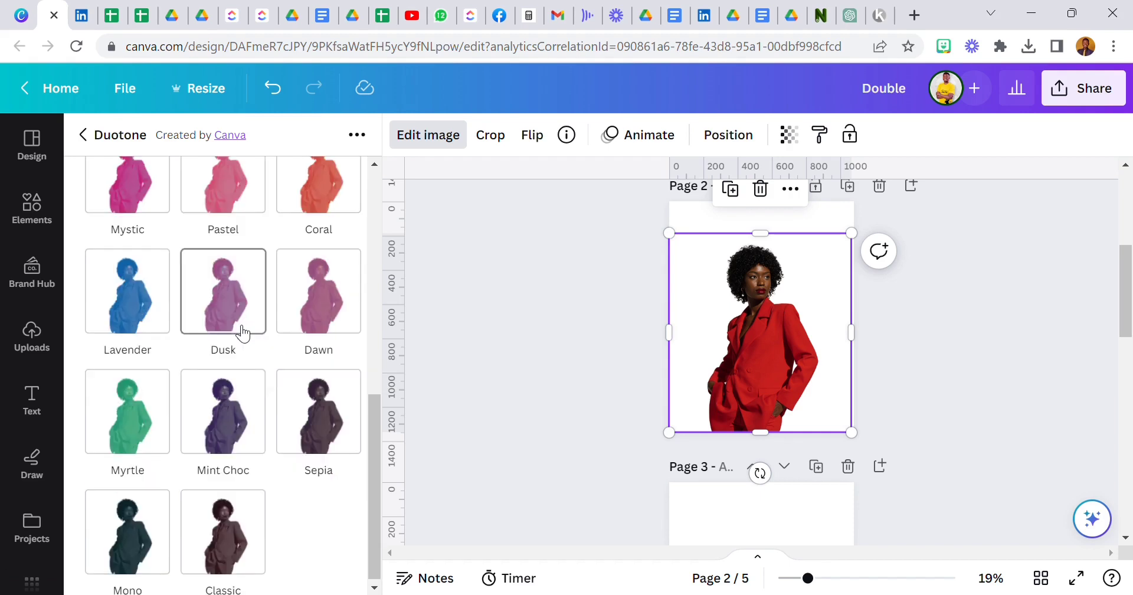
pyautogui.click(151, 540)
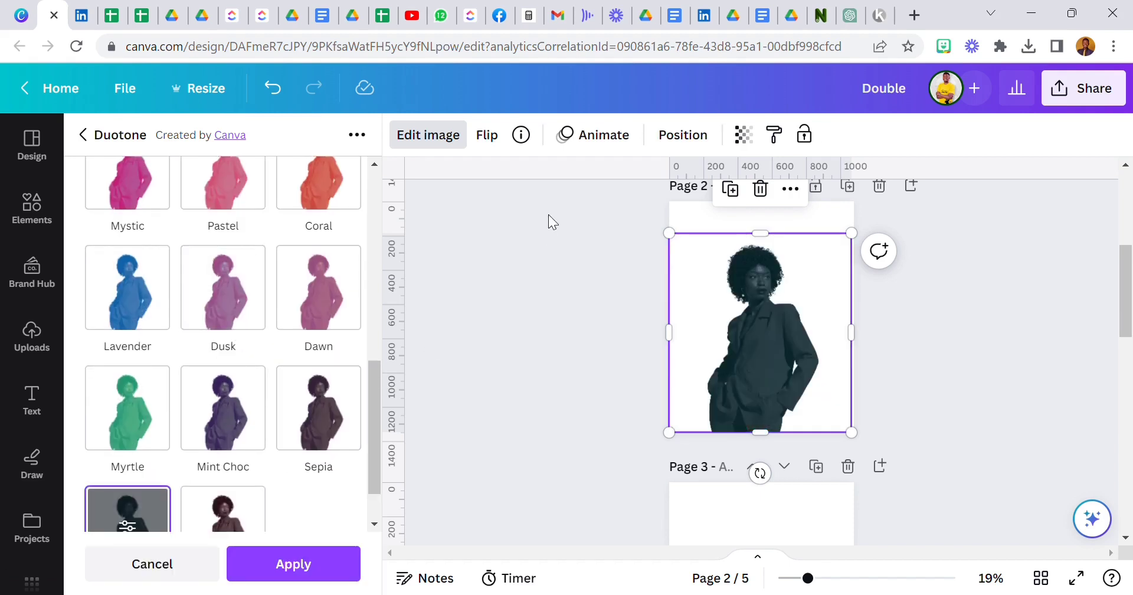
pyautogui.click(335, 563)
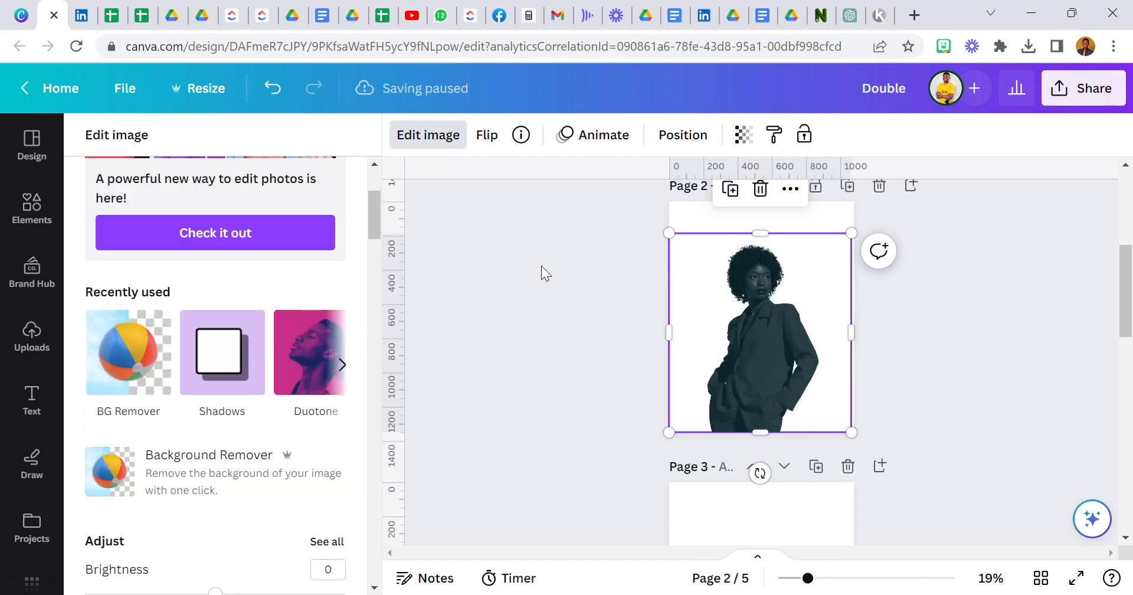
pyautogui.press('Escape')
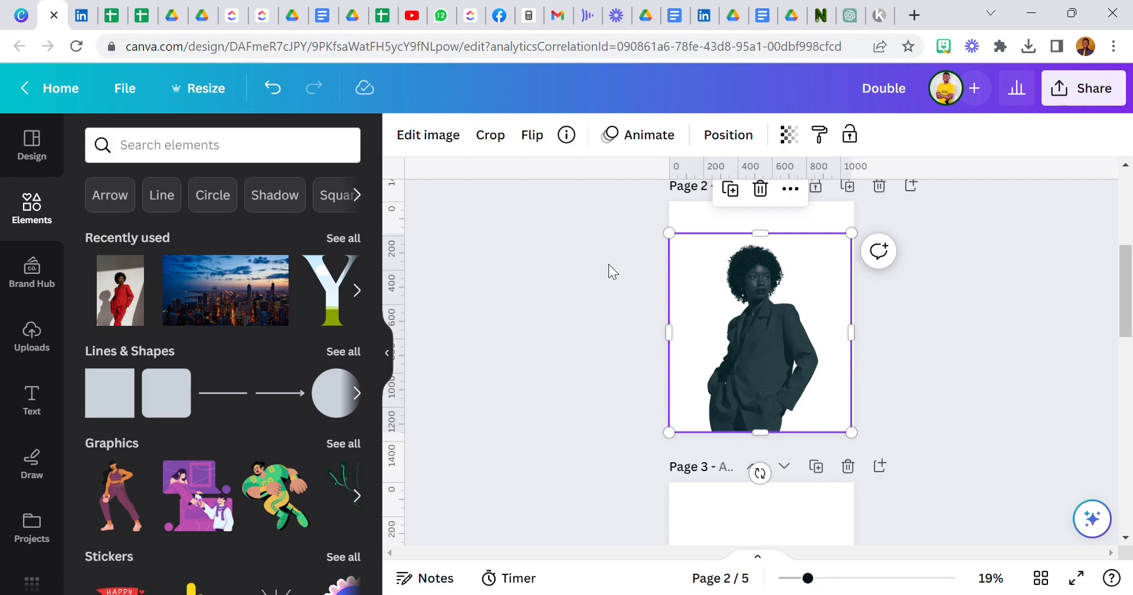
pyautogui.click(680, 214)
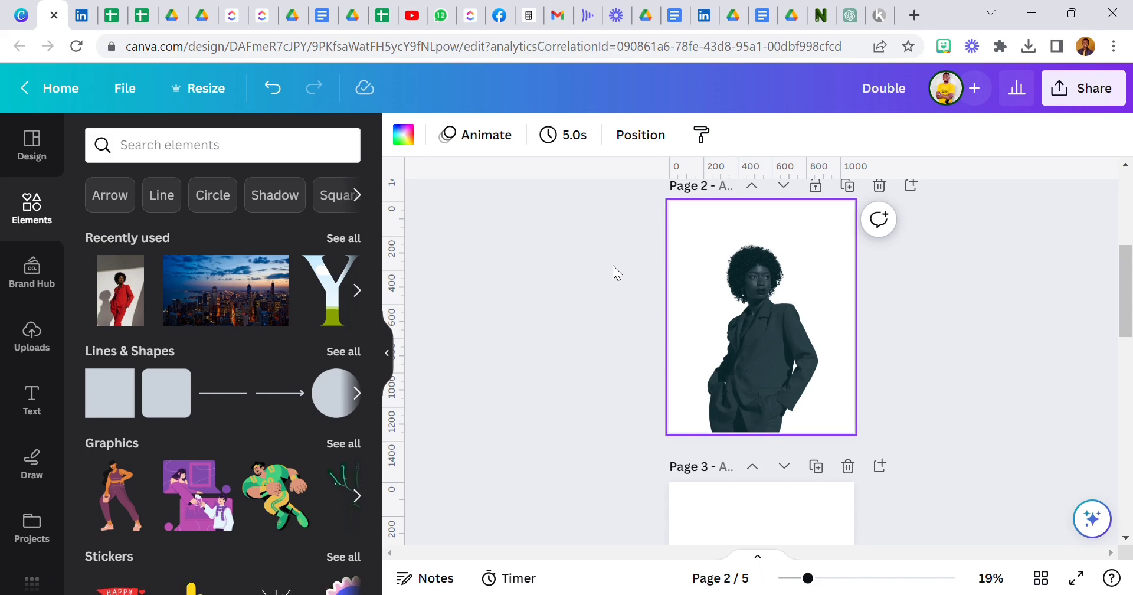
pyautogui.click(575, 310)
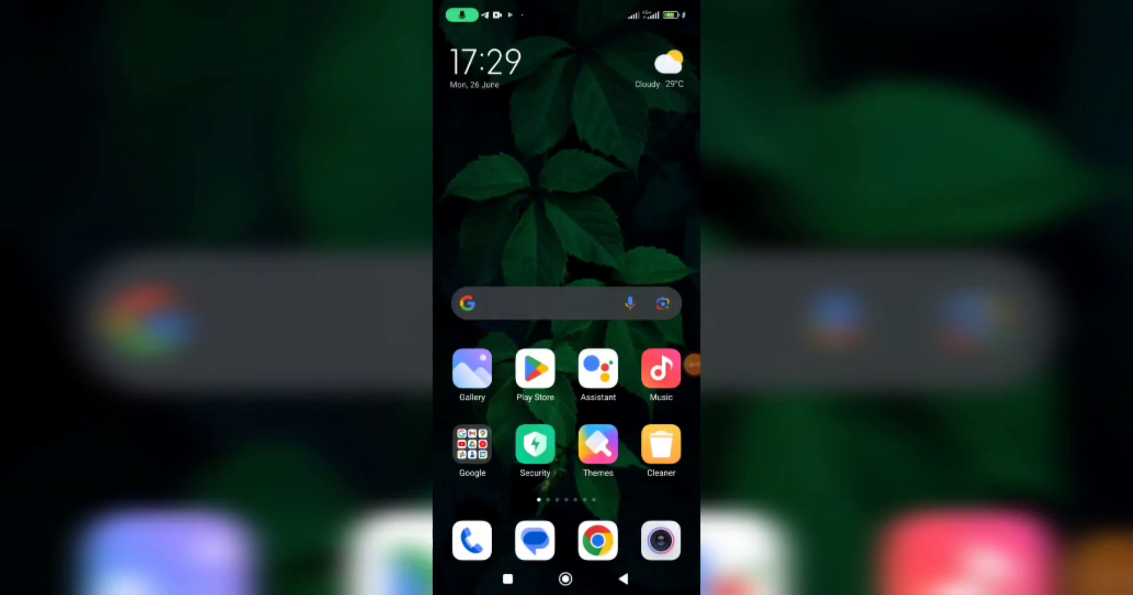
# - Swipe to the fourth home screen page and launch the Background Eraser app
pyautogui.moveTo(649, 236); pyautogui.dragTo(502, 236)
pyautogui.moveTo(649, 236); pyautogui.dragTo(501, 236)
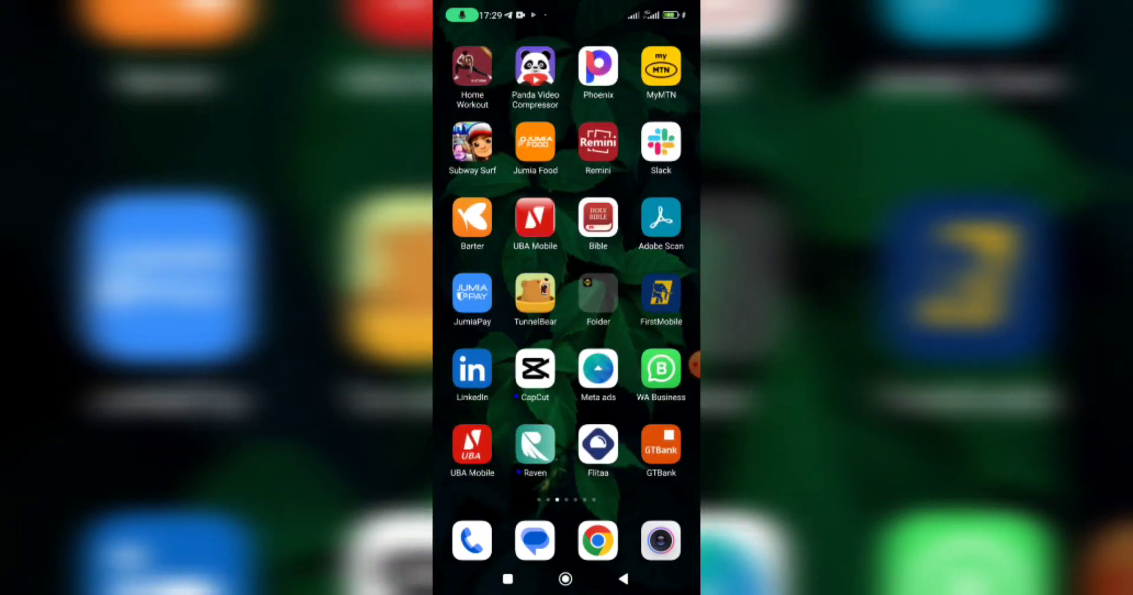
pyautogui.moveTo(649, 295); pyautogui.dragTo(484, 295)
pyautogui.moveTo(649, 295)
pyautogui.mouseDown()
pyautogui.moveTo(483, 295)
pyautogui.moveTo(649, 295)
pyautogui.mouseUp()
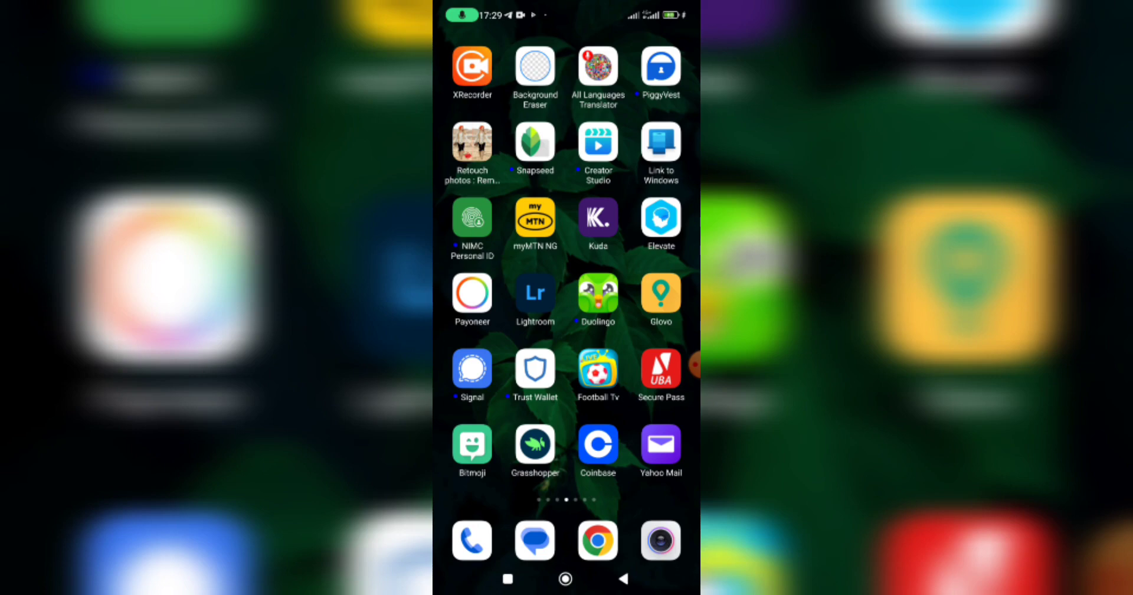
pyautogui.click(535, 66)
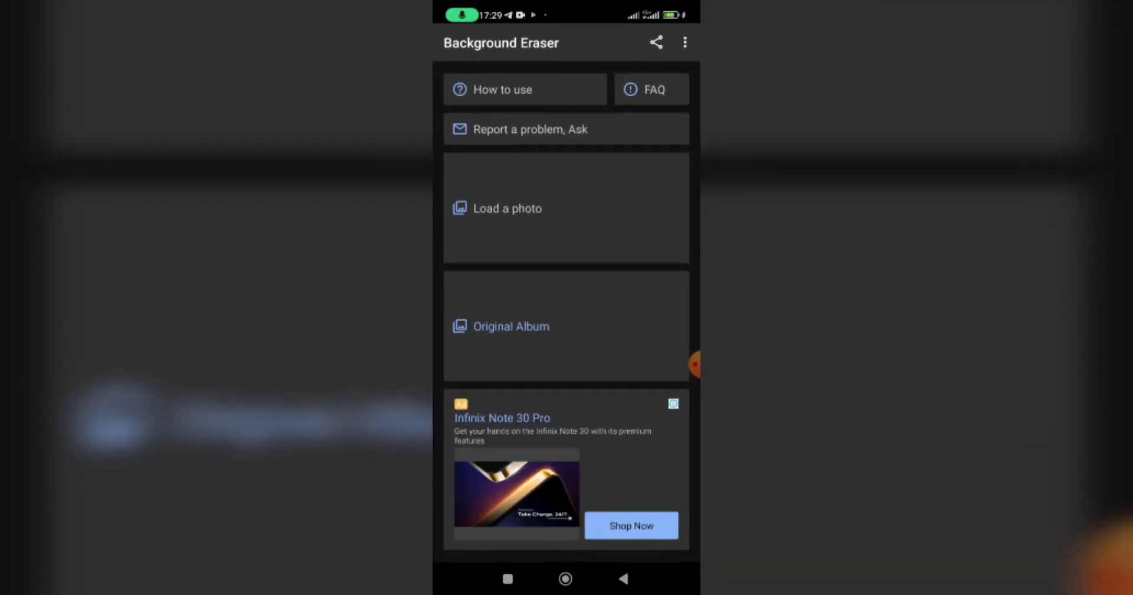
# - Load the dark silhouette photo, keep the crop, and erase the figure with Auto-Color
pyautogui.click(599, 208)
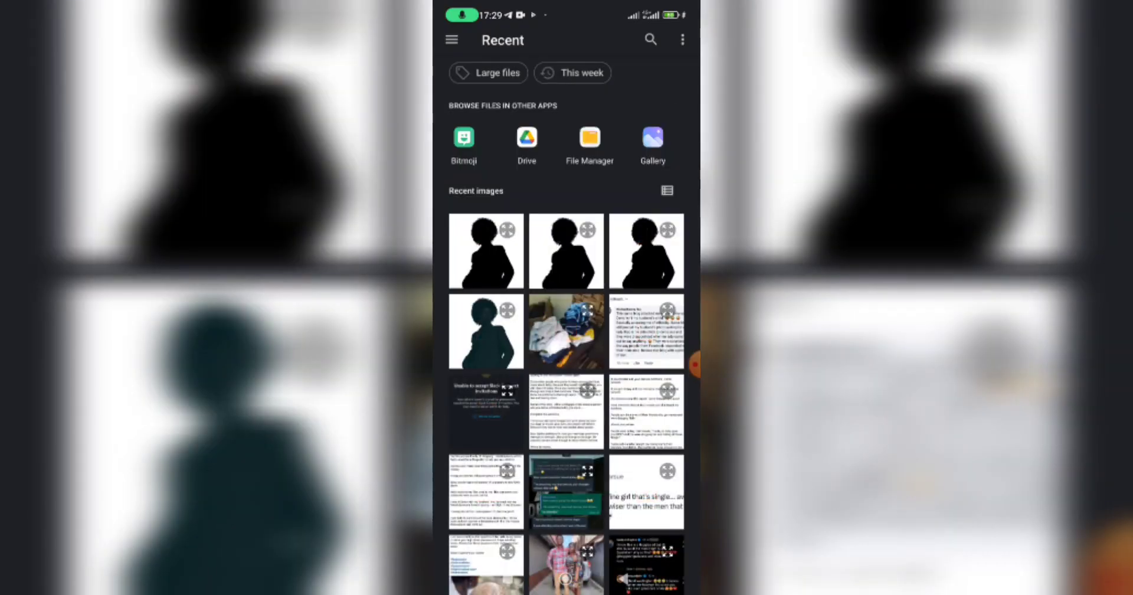
pyautogui.click(486, 331)
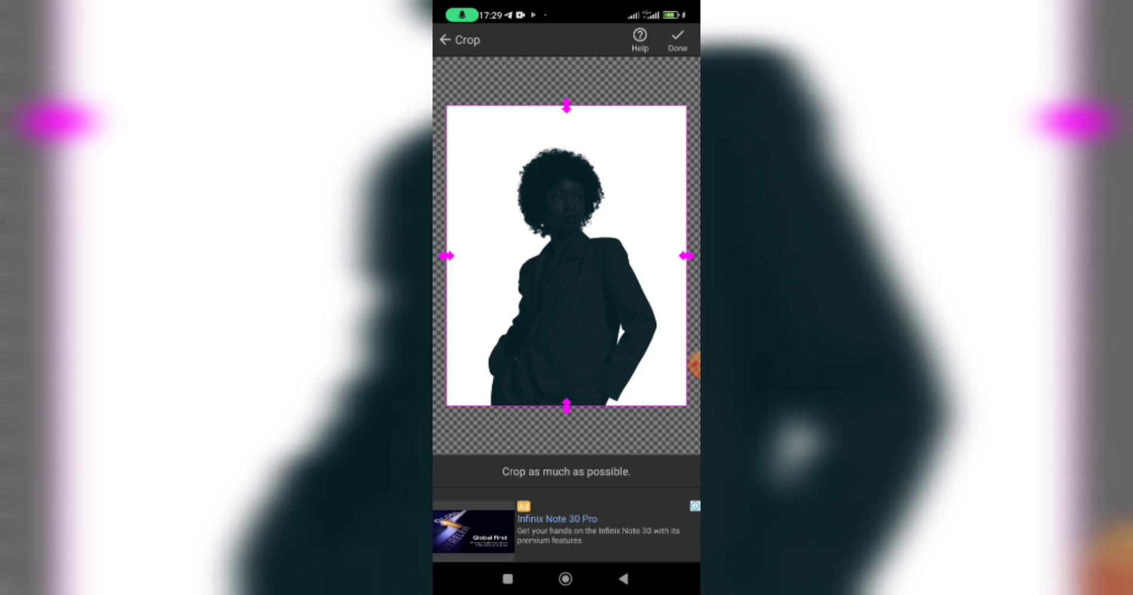
pyautogui.click(677, 40)
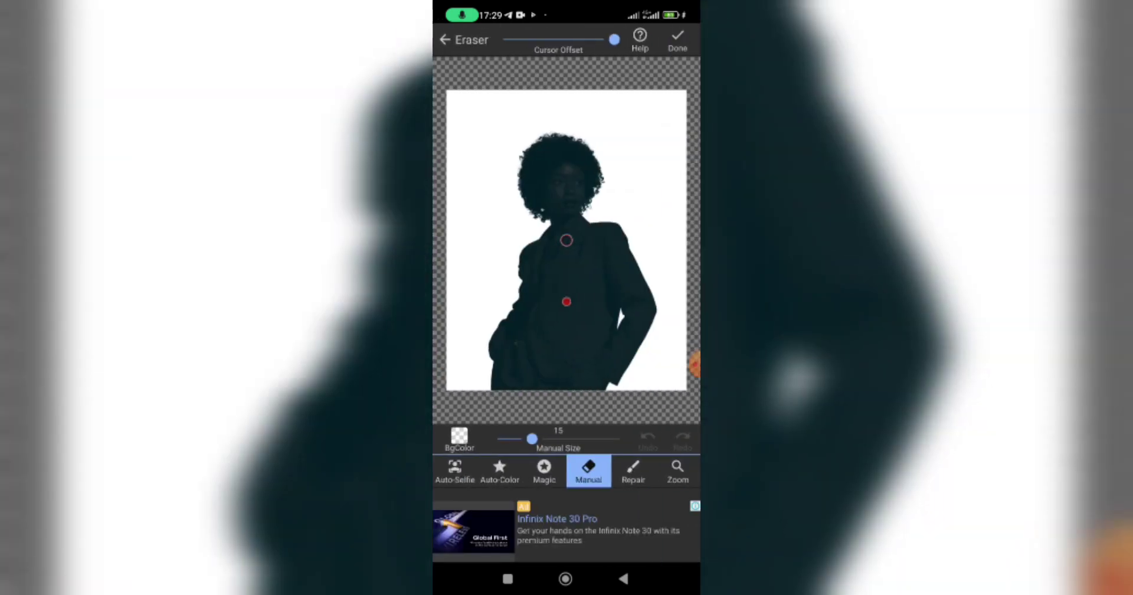
pyautogui.click(499, 470)
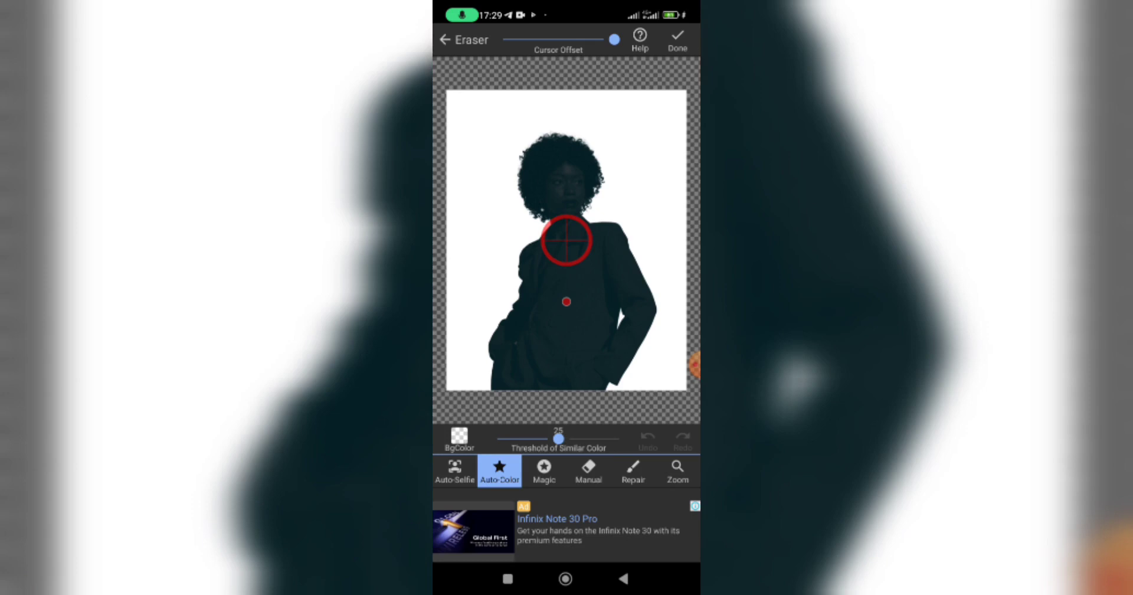
pyautogui.moveTo(567, 302)
pyautogui.mouseDown()
pyautogui.moveTo(579, 327)
pyautogui.moveTo(571, 344)
pyautogui.moveTo(572, 332)
pyautogui.mouseUp()
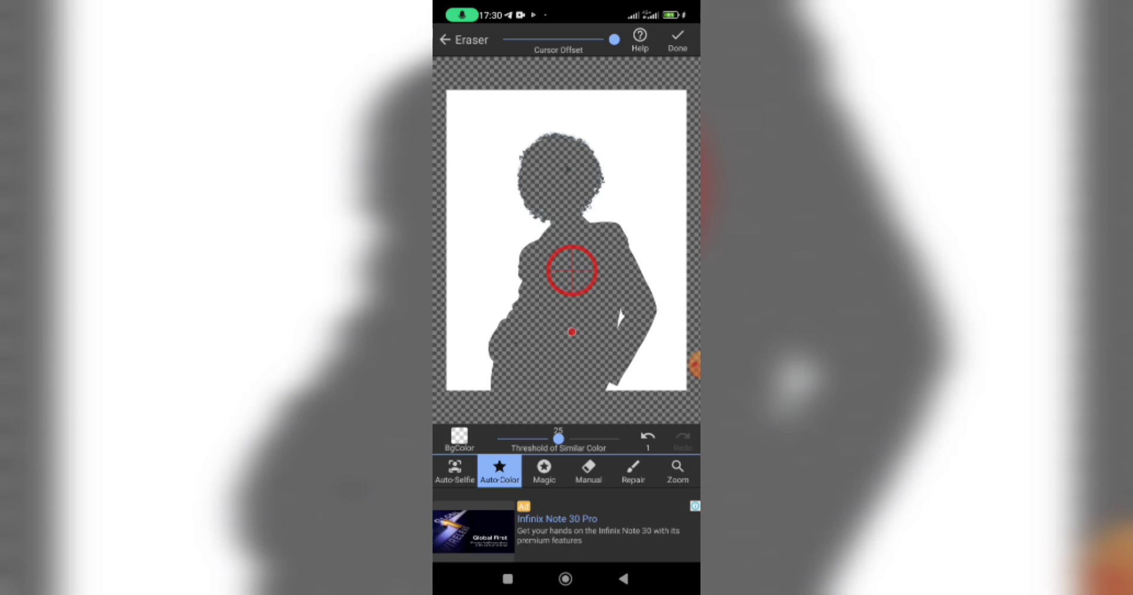
pyautogui.click(677, 40)
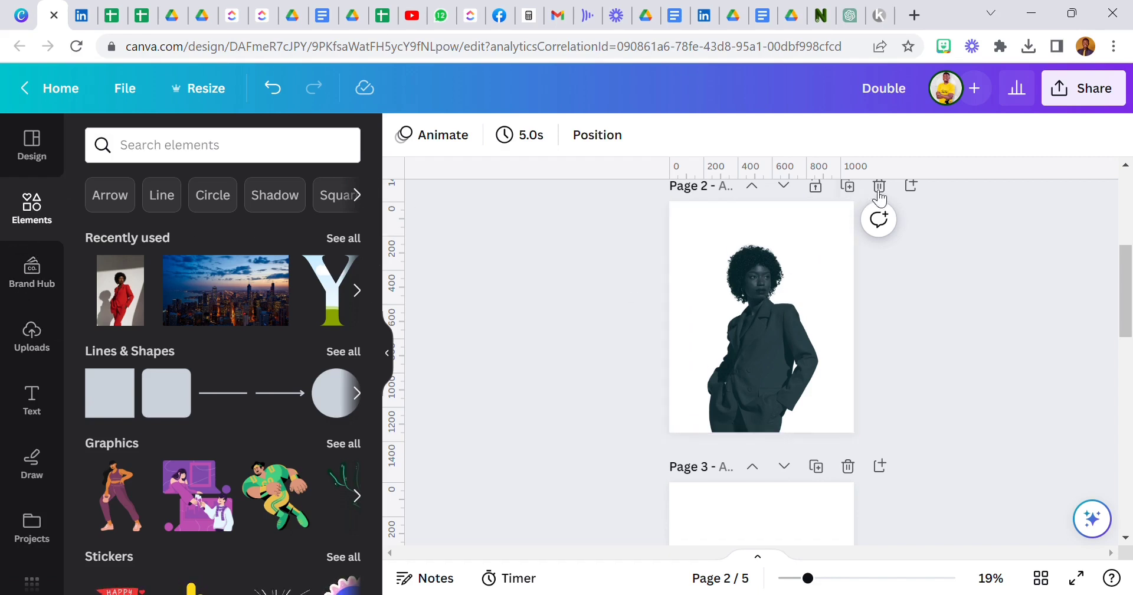
# - Add a page after Page 2 and insert the erased outline image from Uploads
pyautogui.click(911, 186)
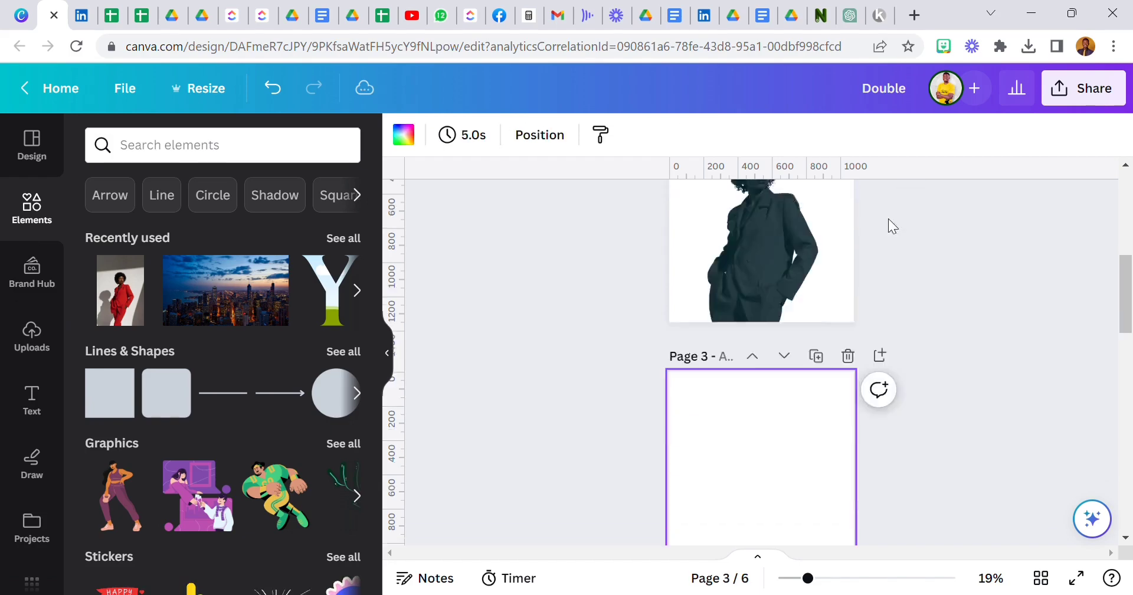
pyautogui.click(30, 342)
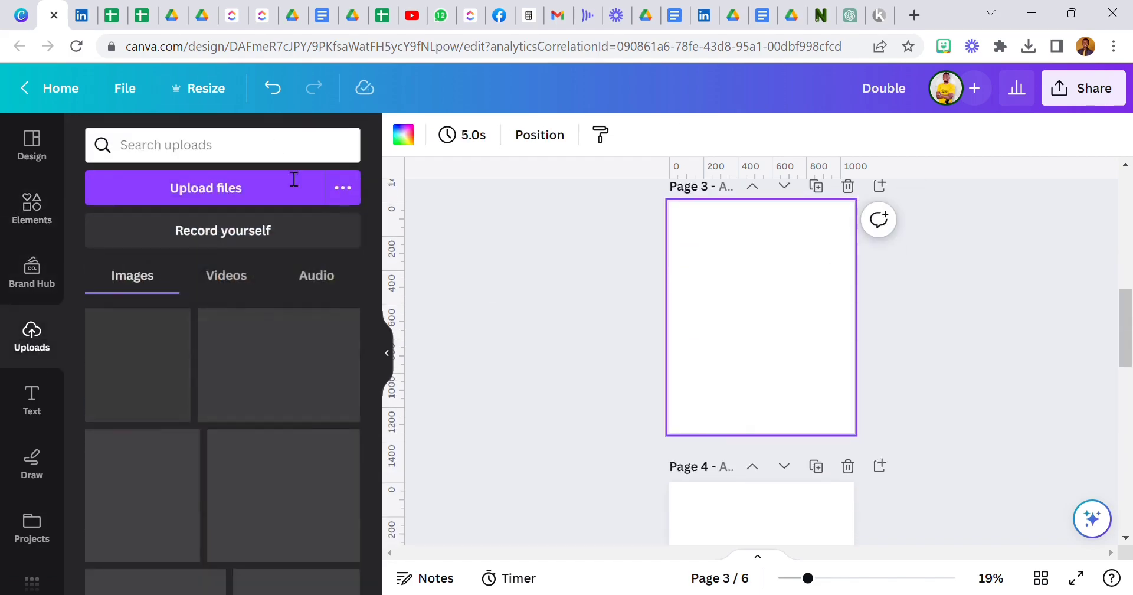
pyautogui.click(213, 395)
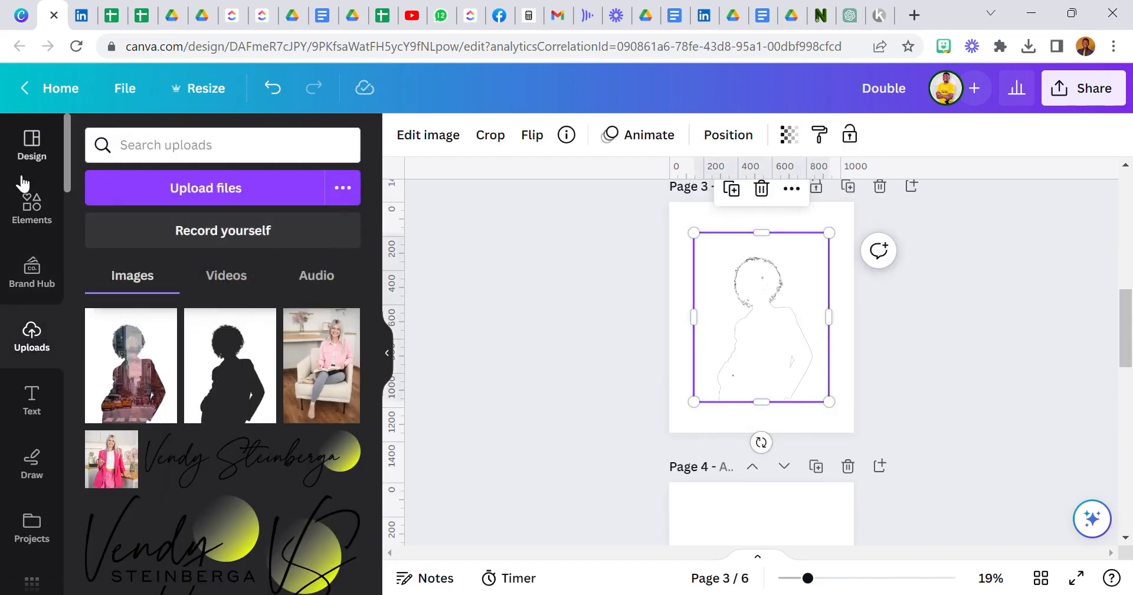
pyautogui.click(26, 197)
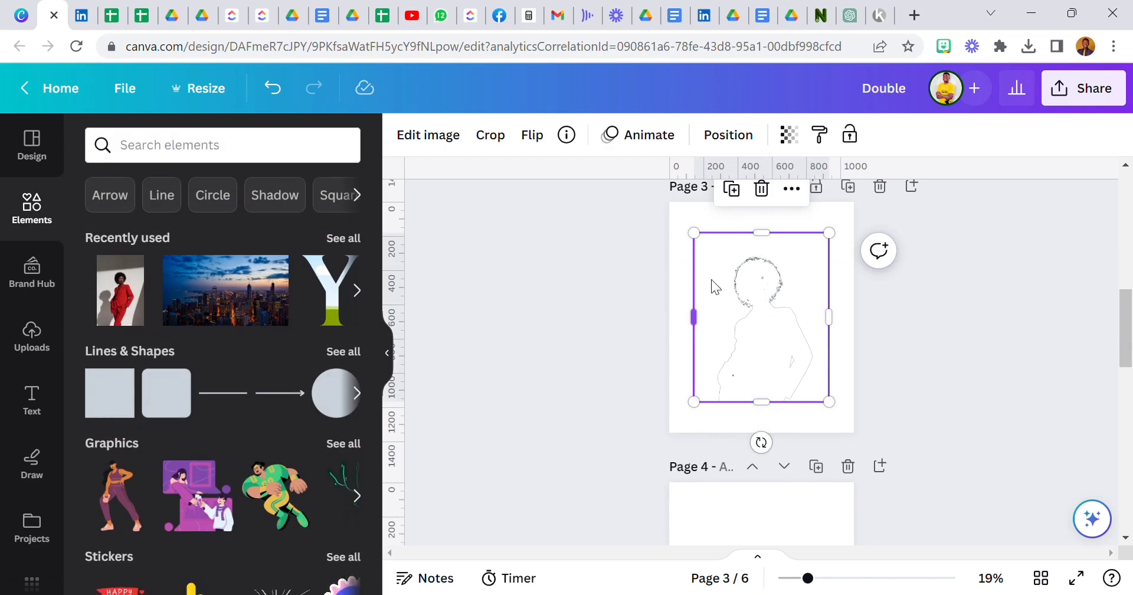
# - Stretch the outline image to fill the page and move that page up
pyautogui.moveTo(698, 405); pyautogui.dragTo(682, 440)
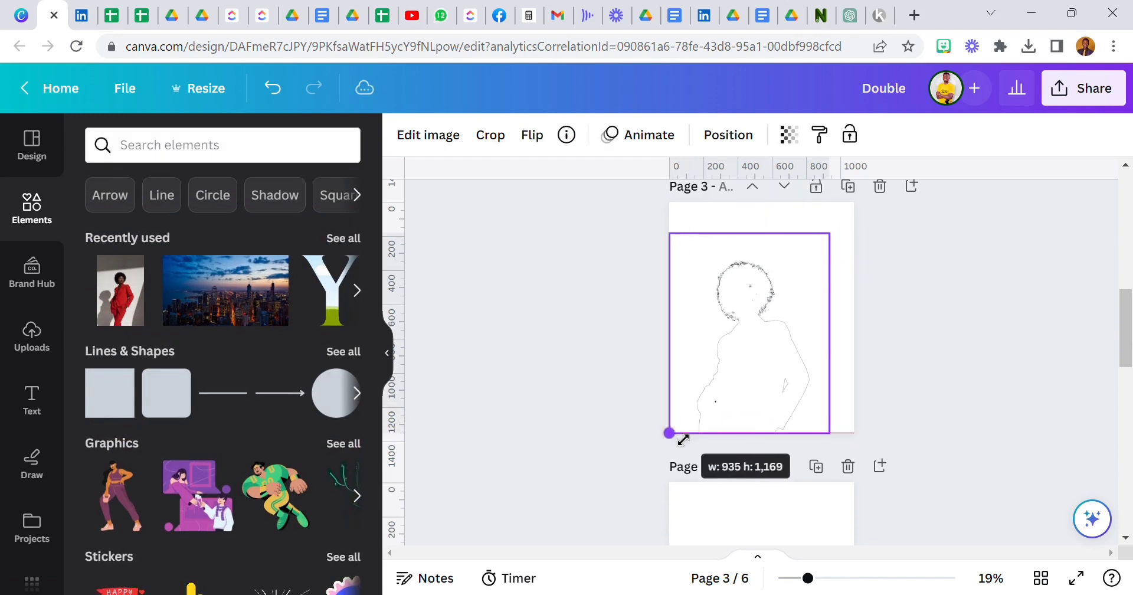
pyautogui.moveTo(832, 236); pyautogui.dragTo(878, 231)
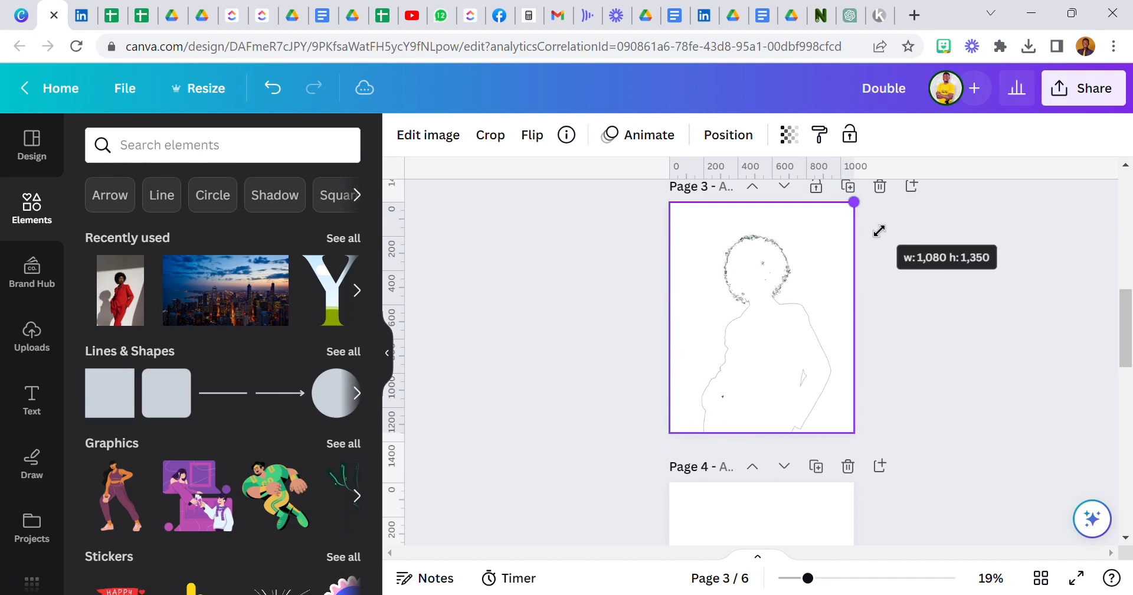
pyautogui.moveTo(813, 204); pyautogui.dragTo(813, 220)
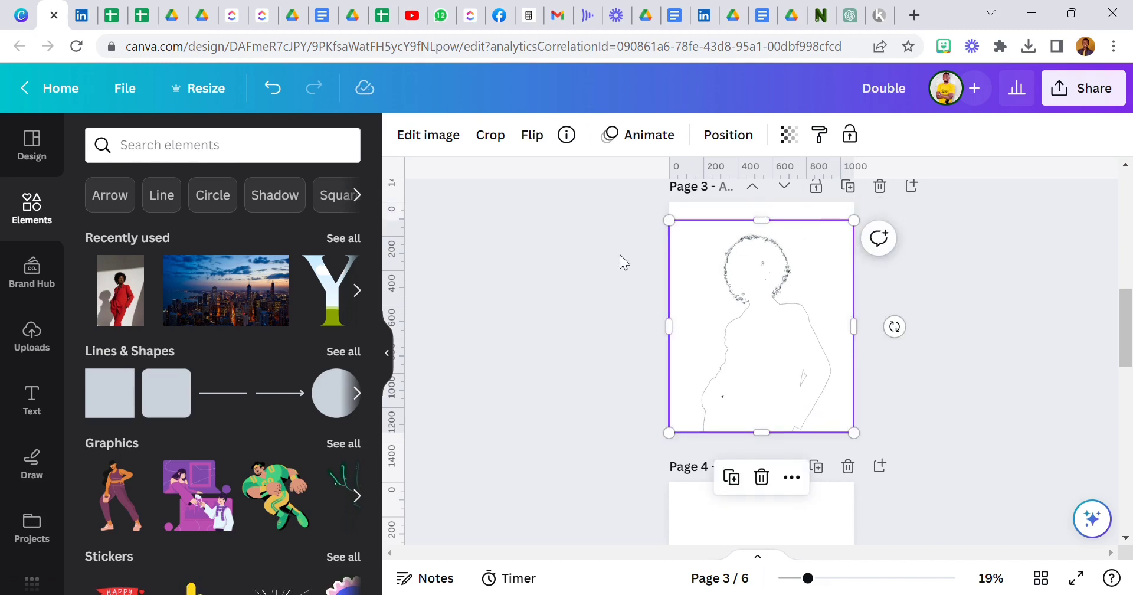
pyautogui.click(620, 253)
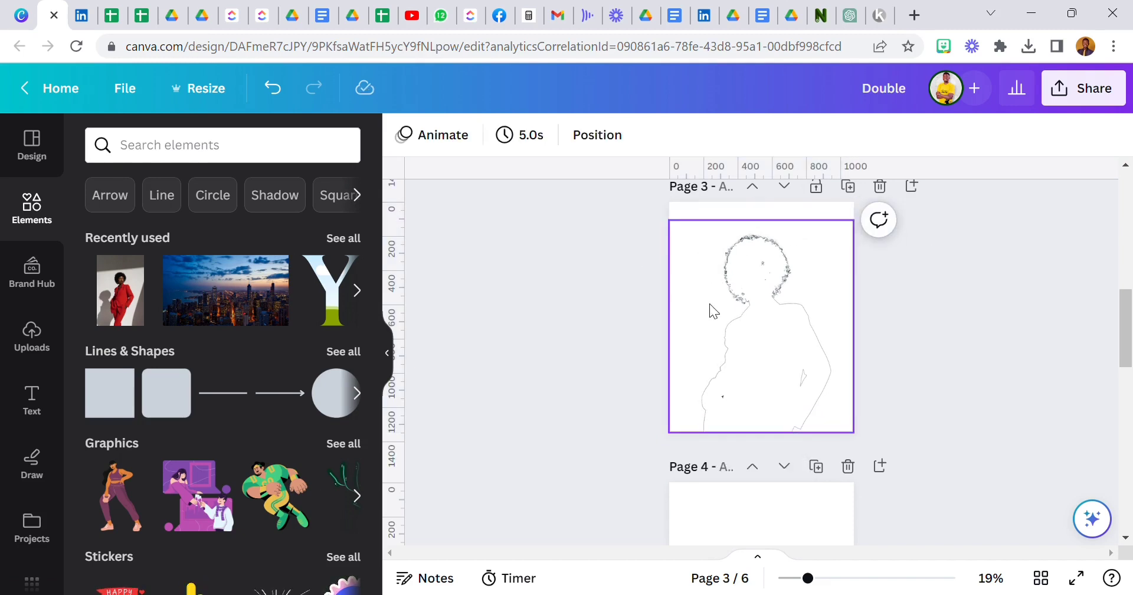
pyautogui.click(752, 186)
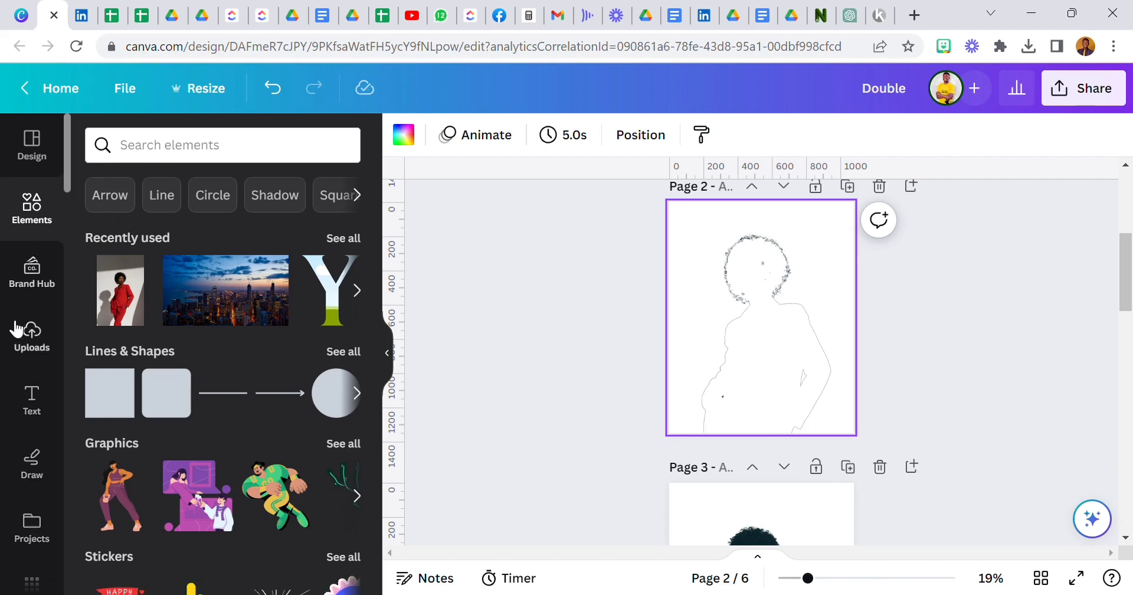
# - Search the stock Photos library for 'city'
pyautogui.scroll(-3, 32, 437)
pyautogui.click(33, 490)
pyautogui.click(180, 150)
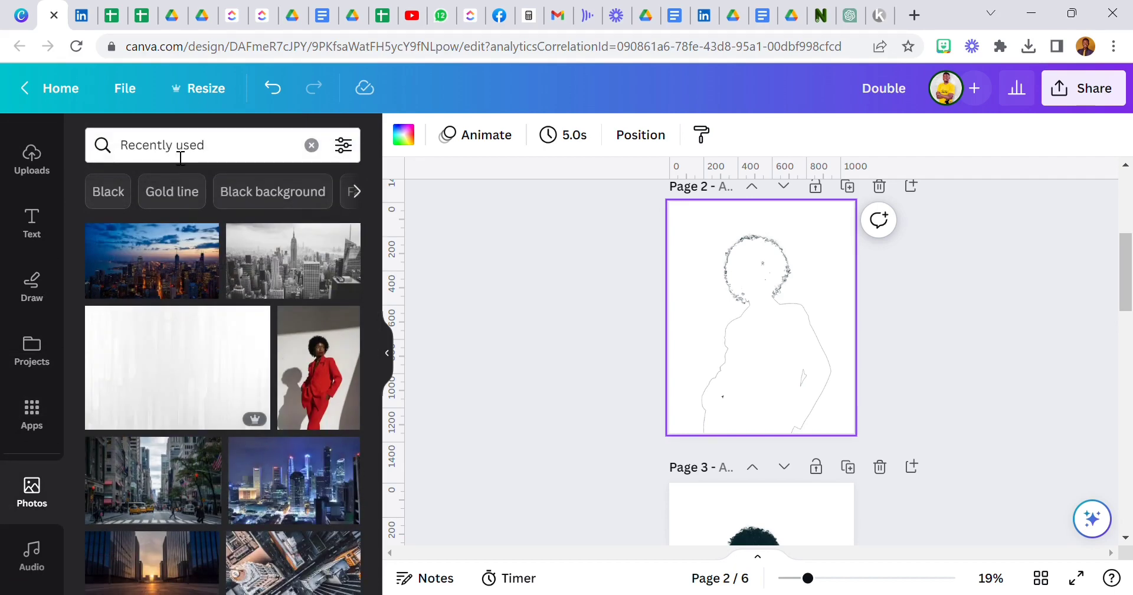
pyautogui.tripleClick(180, 155)
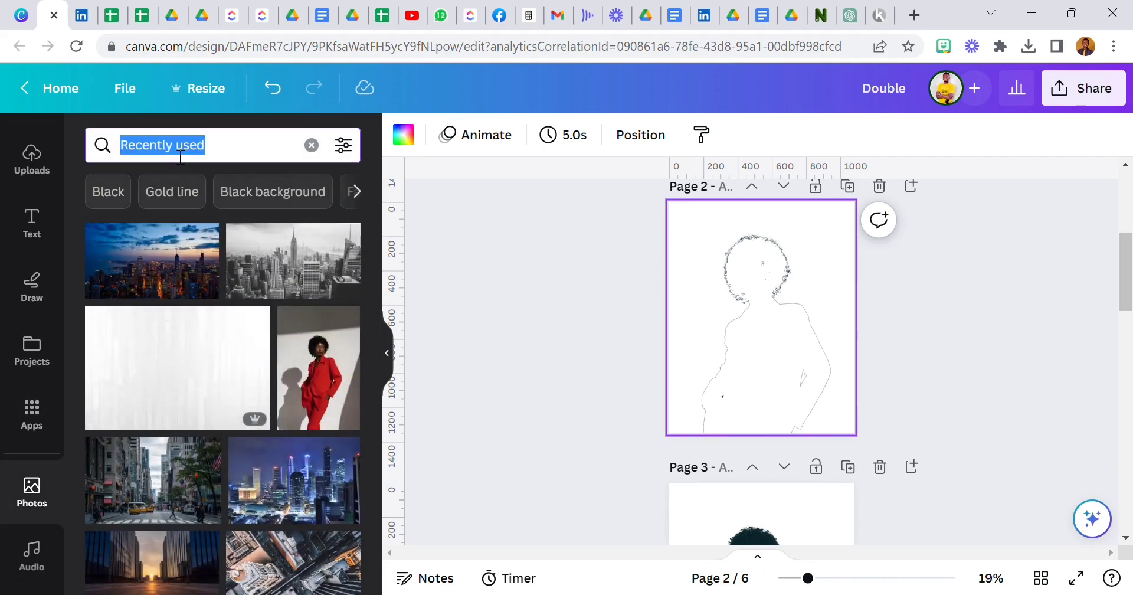
pyautogui.write('city')
pyautogui.press('Return')
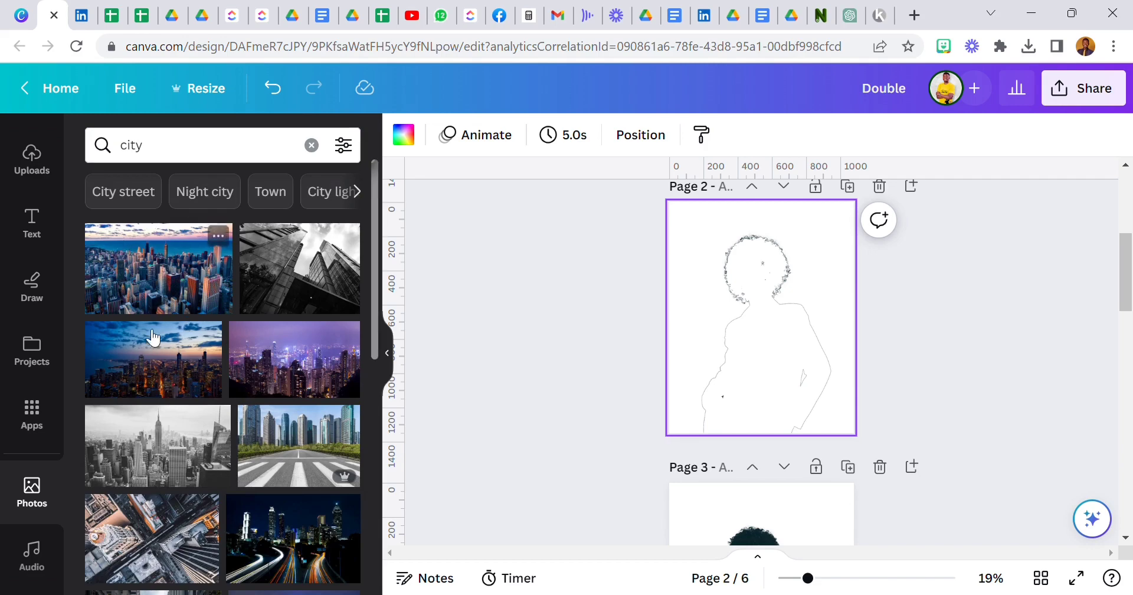
# - Place the city street photo behind the figure cut-out, extend it to the page top, and lock it
pyautogui.scroll(-4, 177, 354)
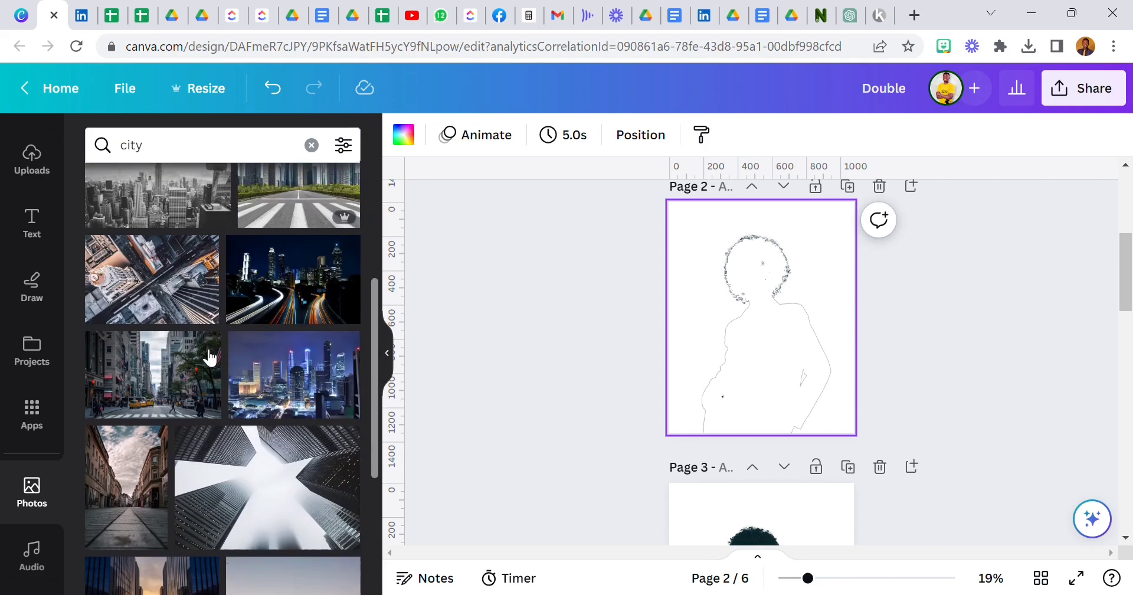
pyautogui.moveTo(209, 356); pyautogui.dragTo(713, 204)
pyautogui.click(691, 256)
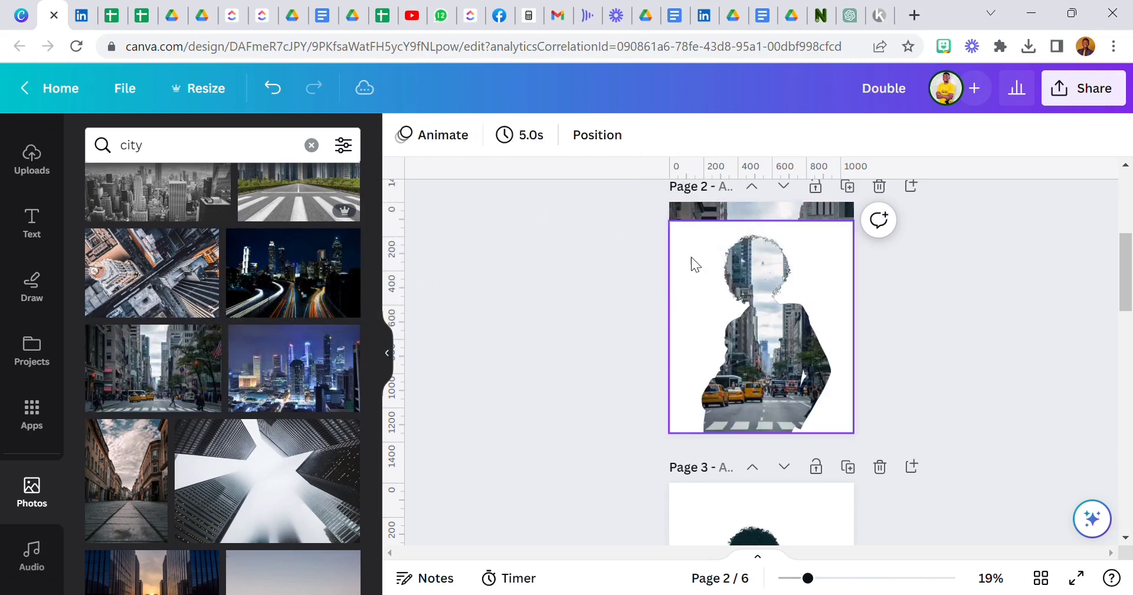
pyautogui.click(693, 255)
pyautogui.moveTo(708, 225); pyautogui.dragTo(709, 217)
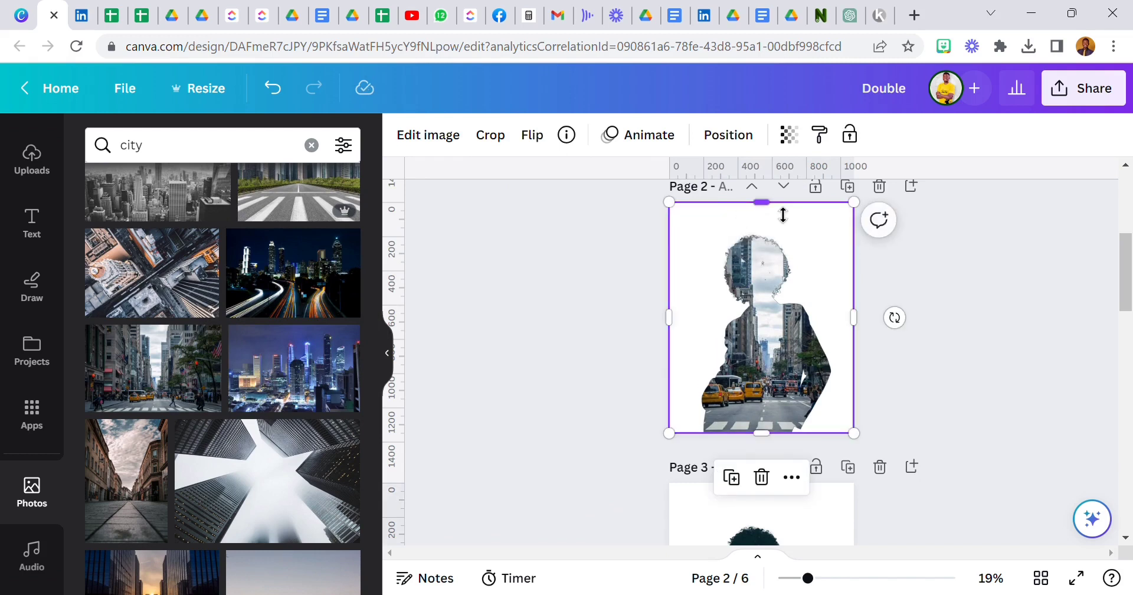
pyautogui.click(849, 135)
pyautogui.click(629, 289)
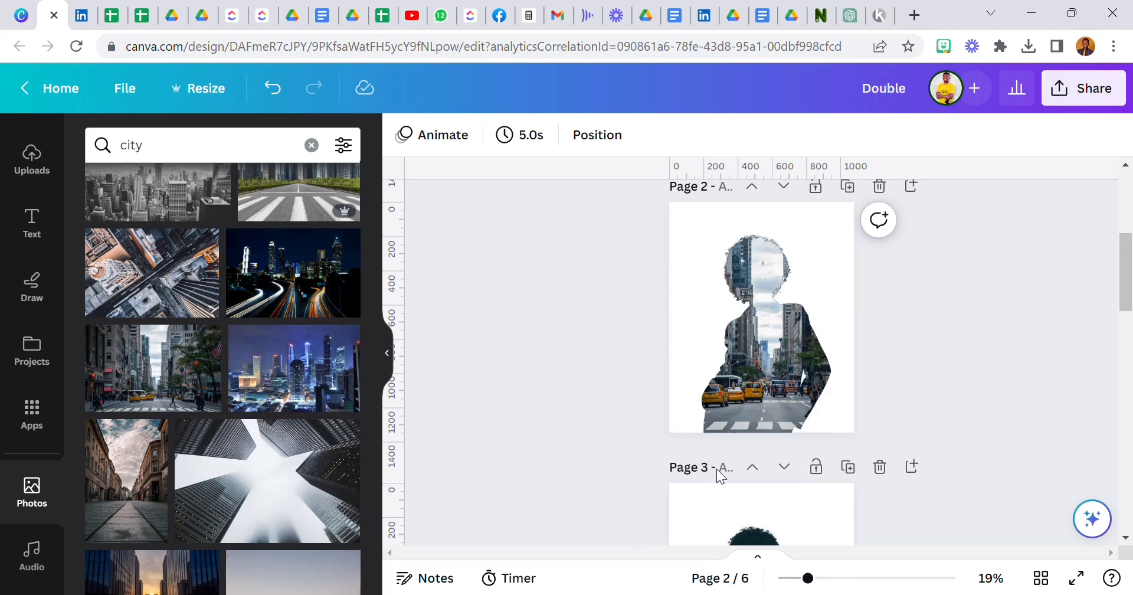
# - Copy the red-suit portrait's style and apply it to the Page 2 image
pyautogui.scroll(-7, 719, 460)
pyautogui.scroll(-6, 719, 435)
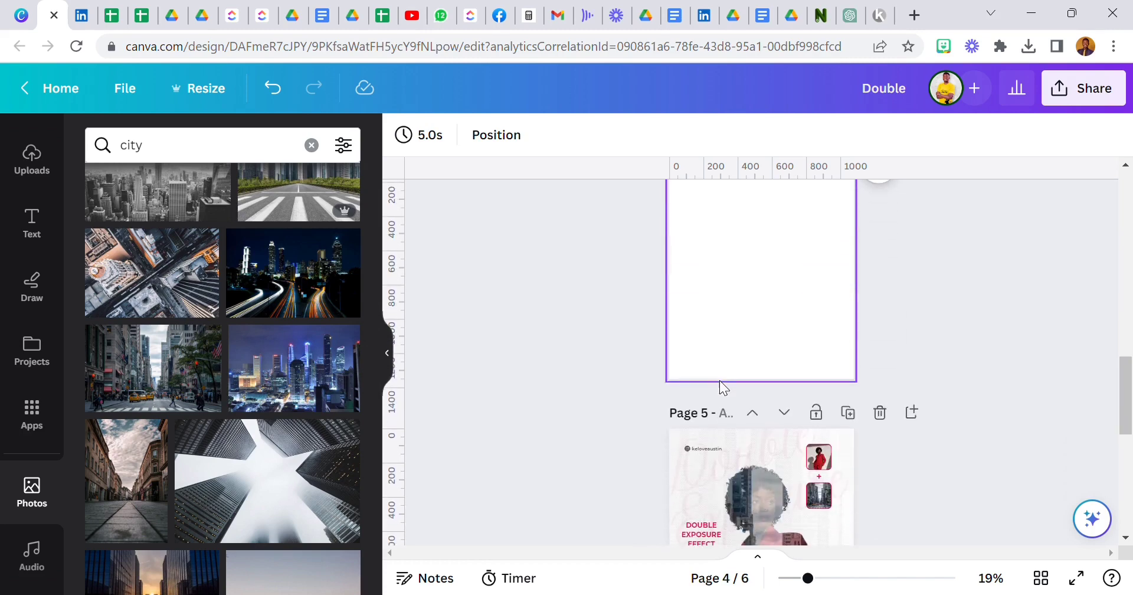
pyautogui.scroll(-2, 752, 447)
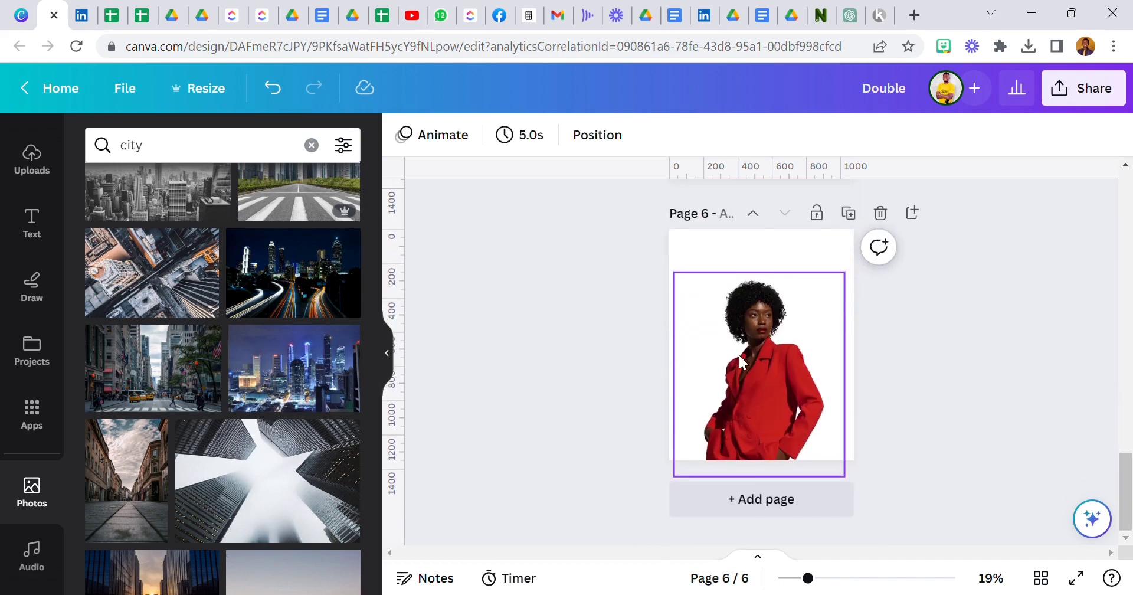
pyautogui.rightClick(745, 345)
pyautogui.click(841, 178)
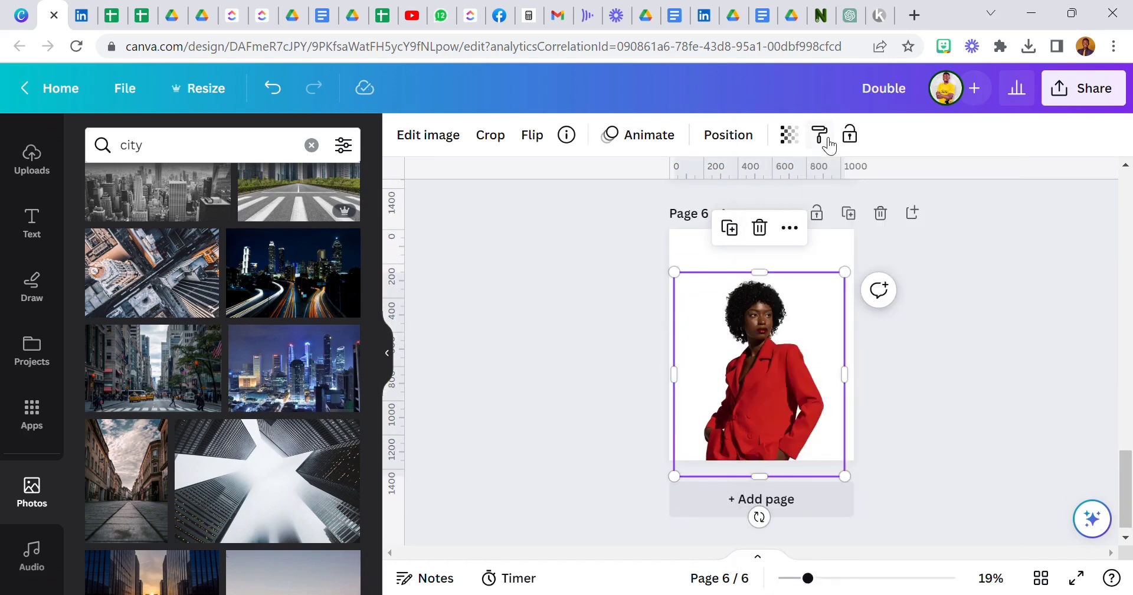
pyautogui.scroll(12, 597, 360)
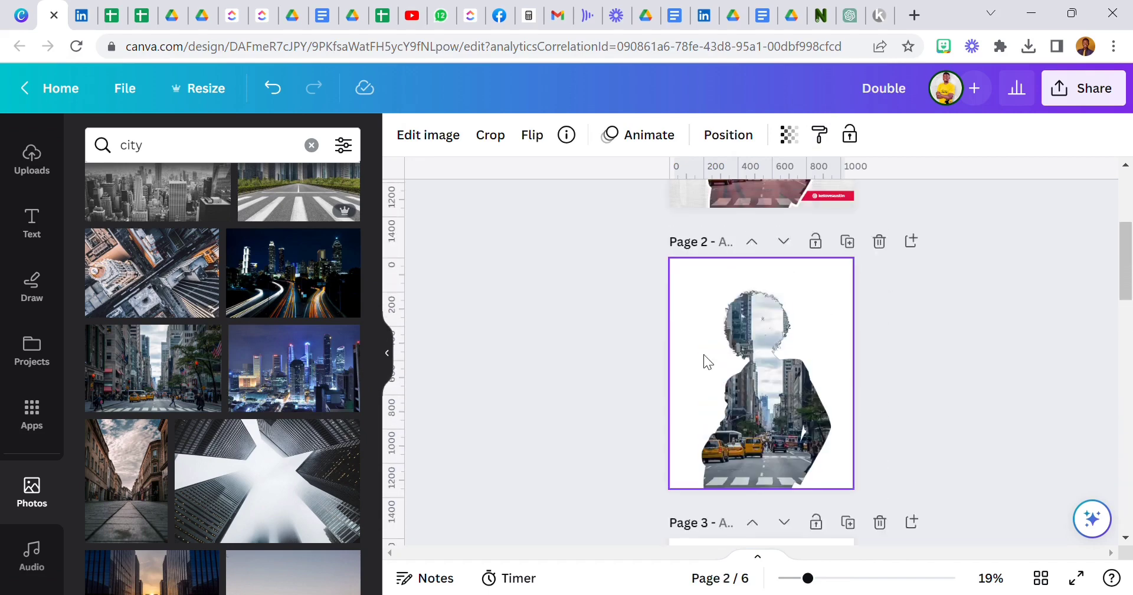
pyautogui.click(739, 321)
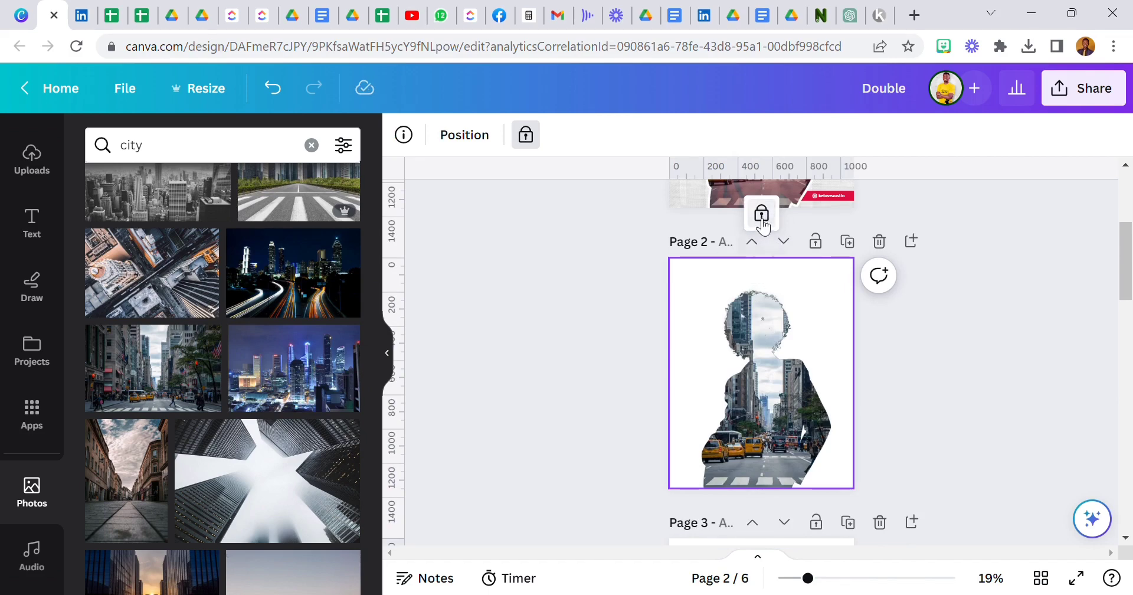
# - Unlock the Page 2 image and paste the woman-in-red photo onto it
pyautogui.click(761, 215)
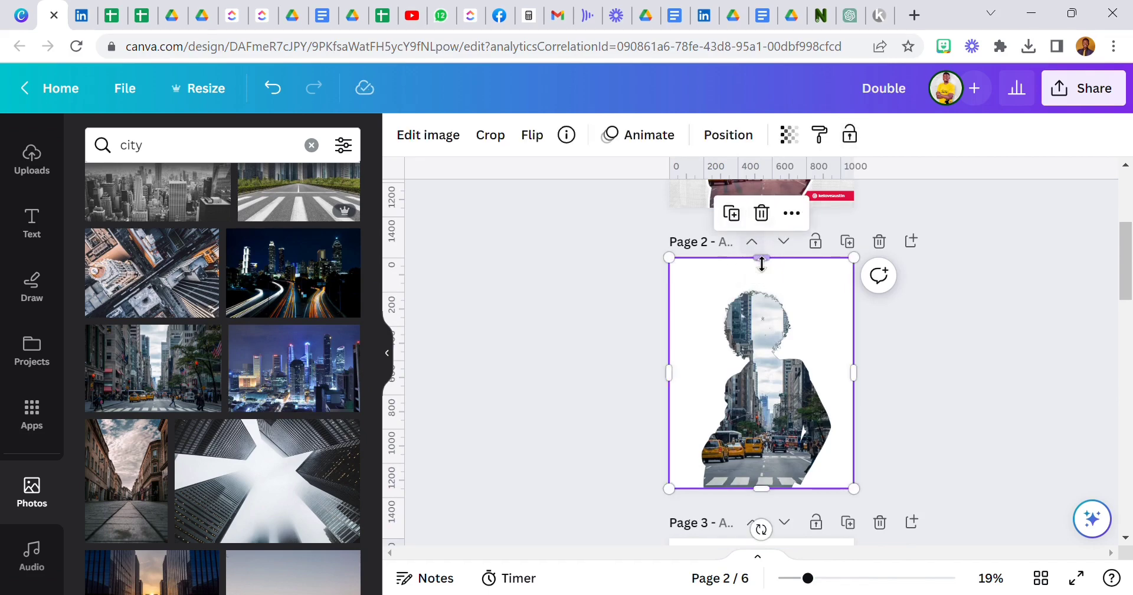
pyautogui.rightClick(734, 324)
pyautogui.click(786, 217)
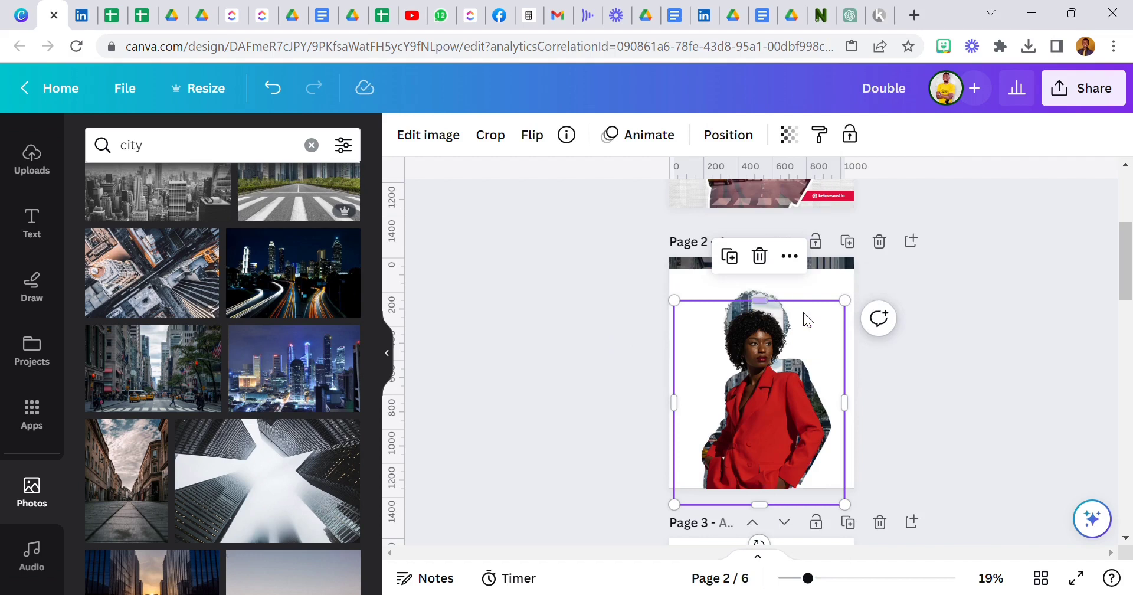
# - Enlarge the pasted photo to 1080 × 1293 to fill the page, then zoom to Fit
pyautogui.moveTo(849, 301); pyautogui.dragTo(869, 295)
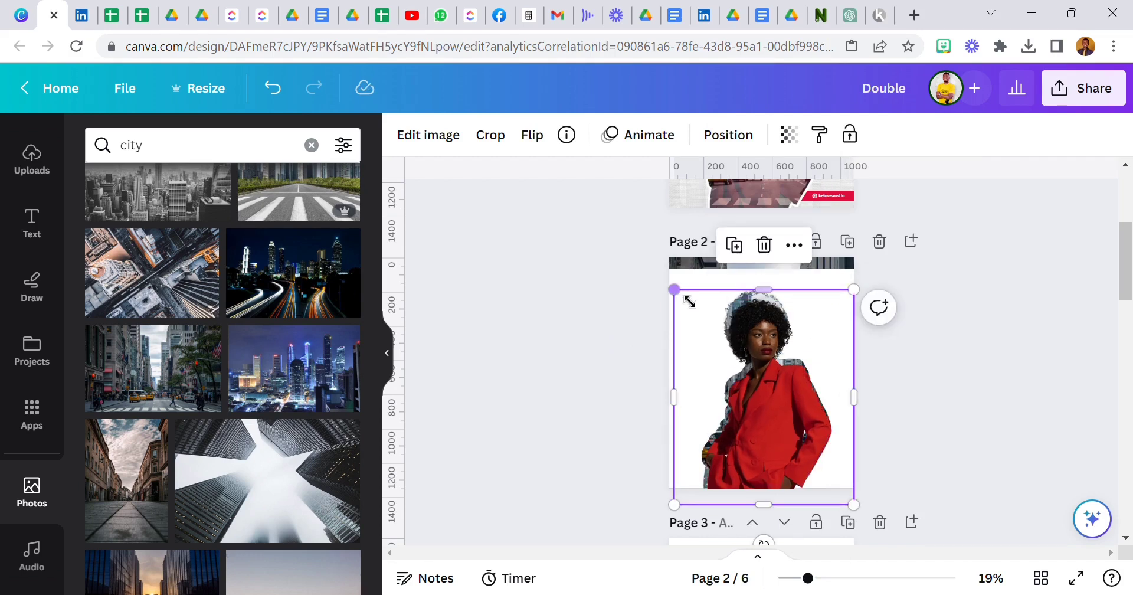
pyautogui.moveTo(683, 297); pyautogui.dragTo(682, 292)
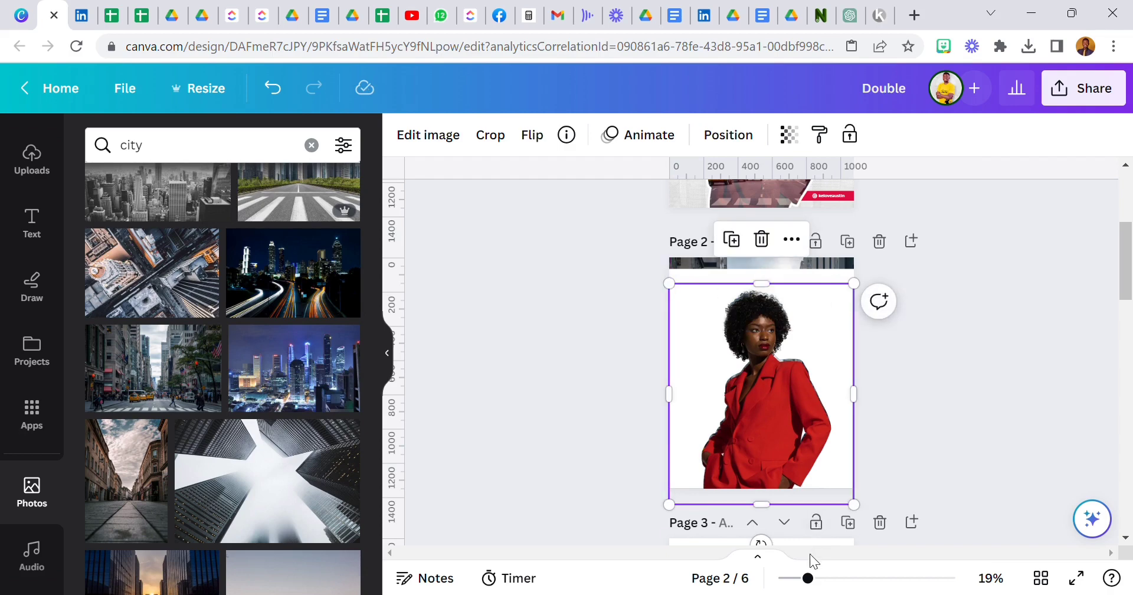
pyautogui.moveTo(813, 583); pyautogui.dragTo(840, 583)
pyautogui.scroll(2, 887, 349)
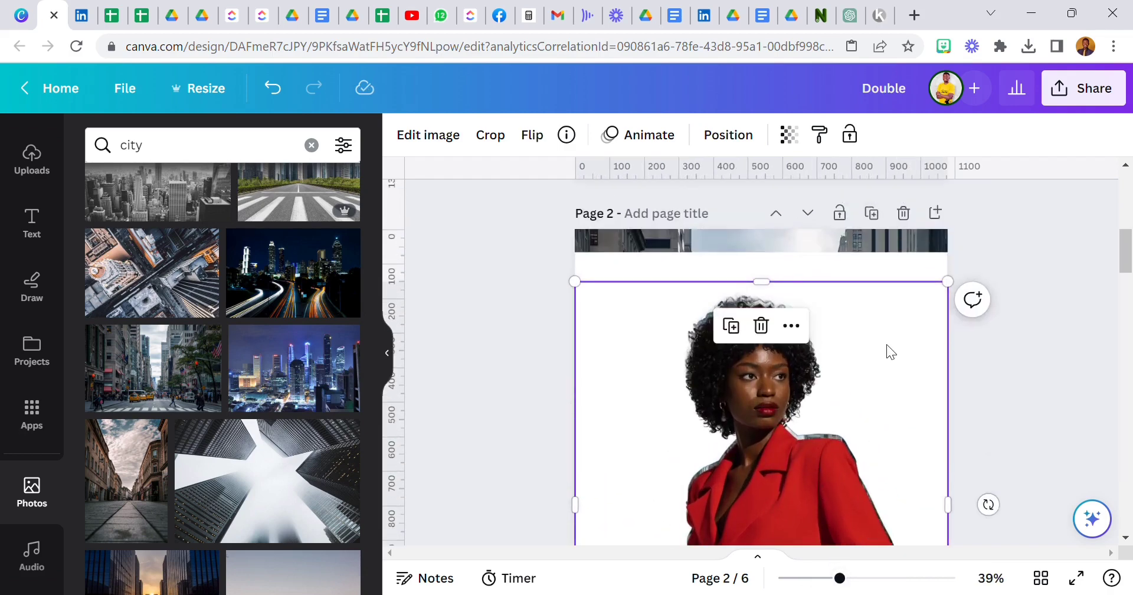
pyautogui.moveTo(968, 295); pyautogui.dragTo(968, 292)
pyautogui.moveTo(586, 286); pyautogui.dragTo(592, 292)
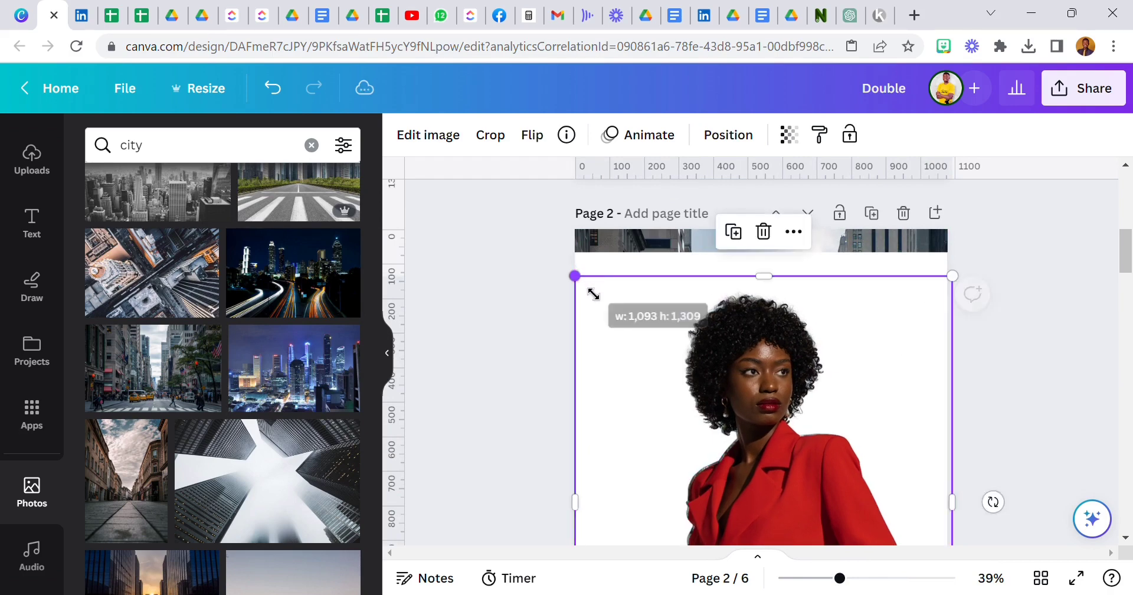
pyautogui.scroll(-3, 641, 373)
pyautogui.scroll(-1, 640, 372)
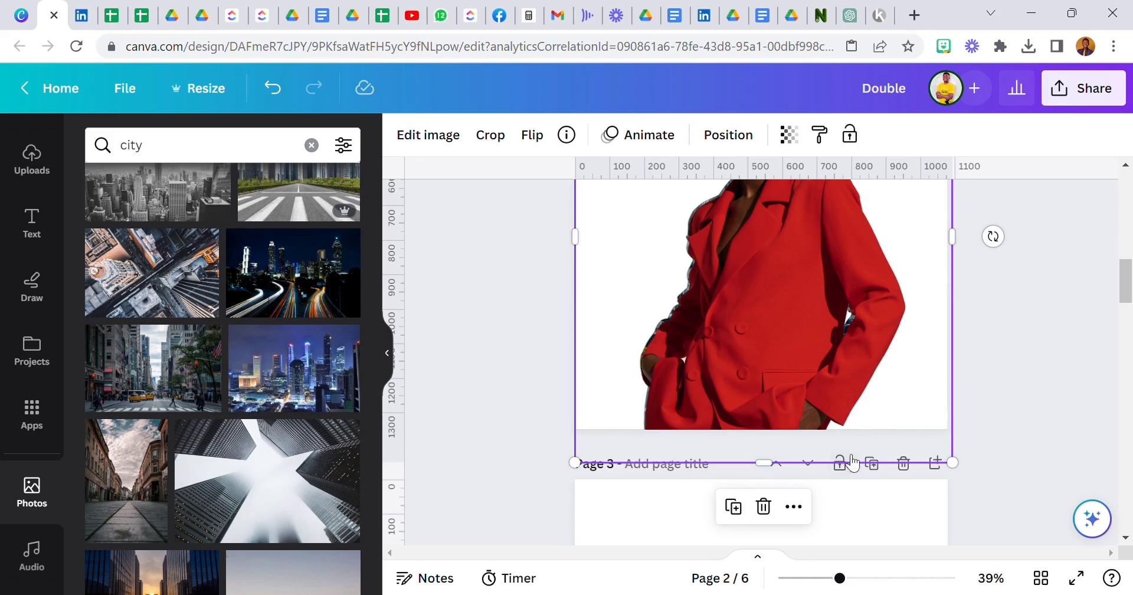
pyautogui.moveTo(950, 461); pyautogui.dragTo(947, 463)
pyautogui.scroll(3, 814, 368)
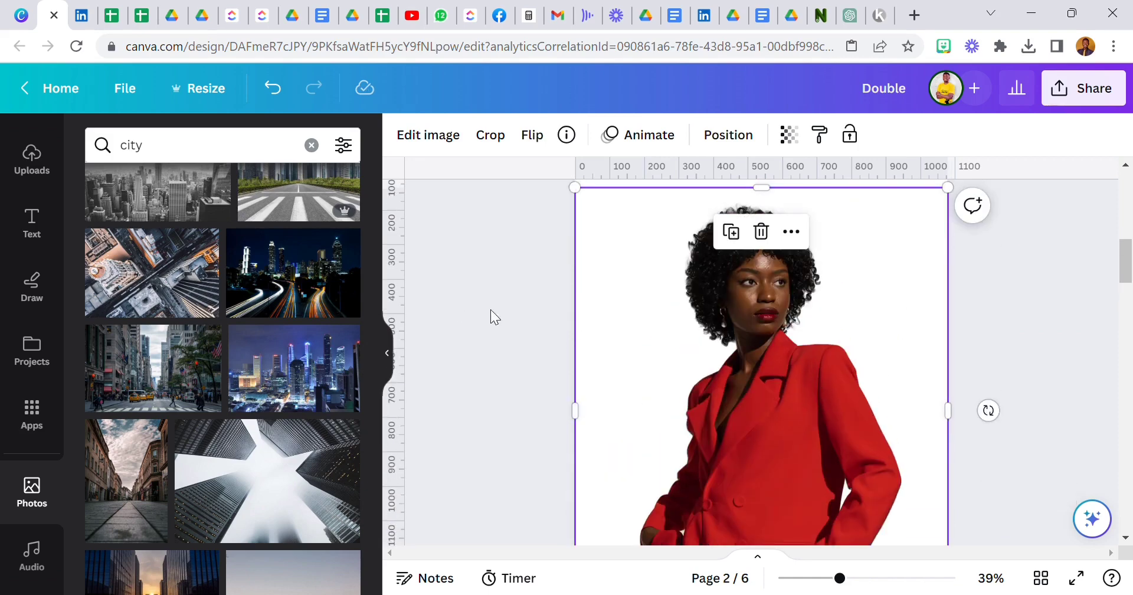
pyautogui.click(990, 577)
pyautogui.click(976, 494)
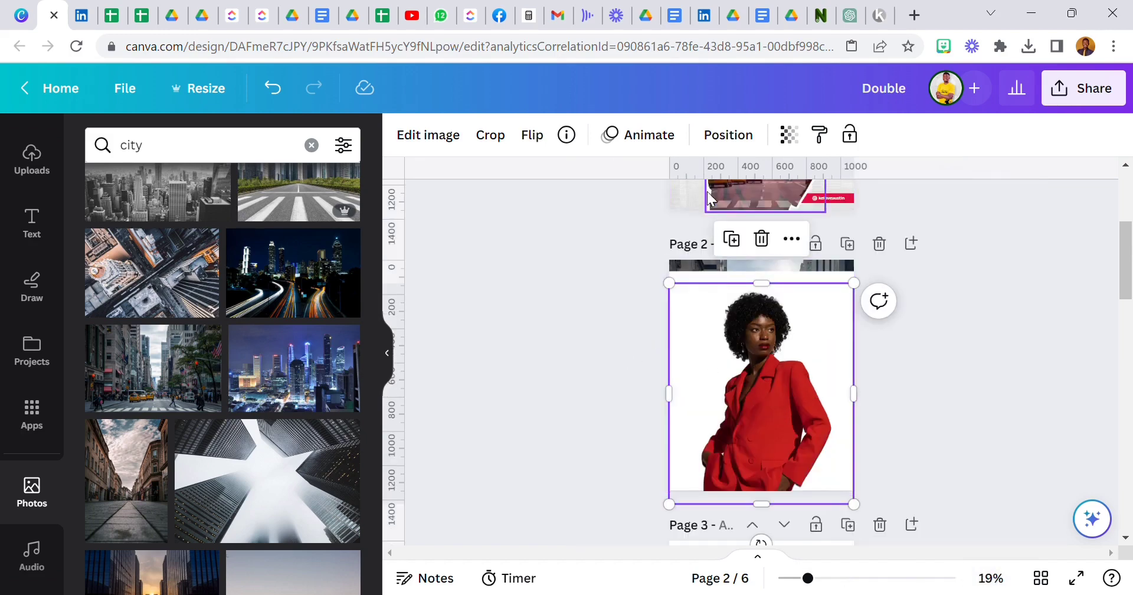
# - Set the woman photo's transparency to 30 and nudge it slightly up
pyautogui.click(788, 134)
pyautogui.click(777, 190)
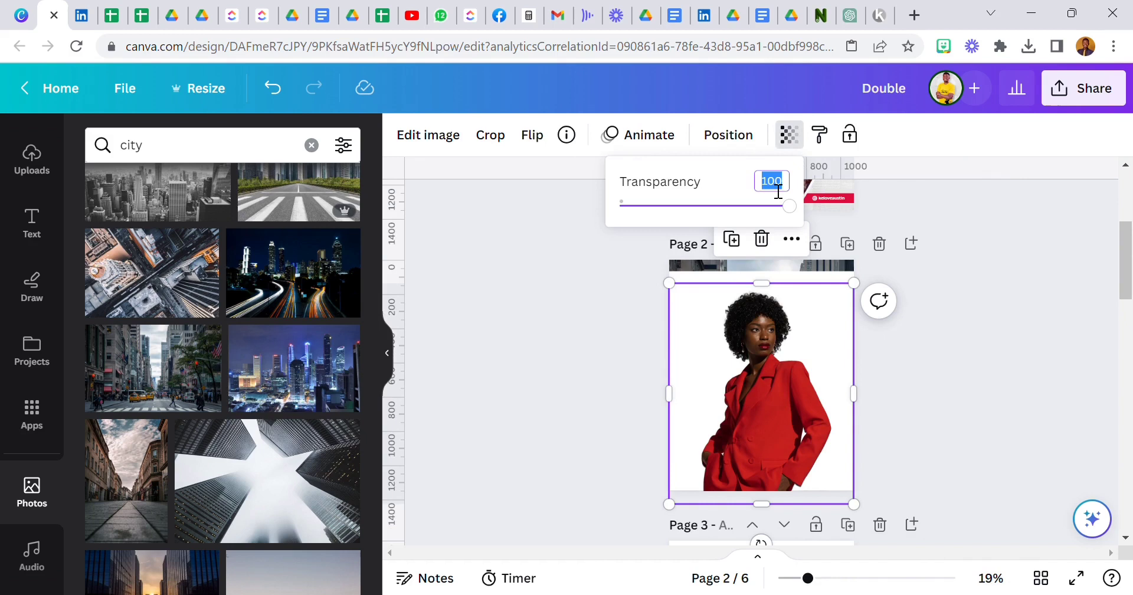
pyautogui.write('30')
pyautogui.press('Return')
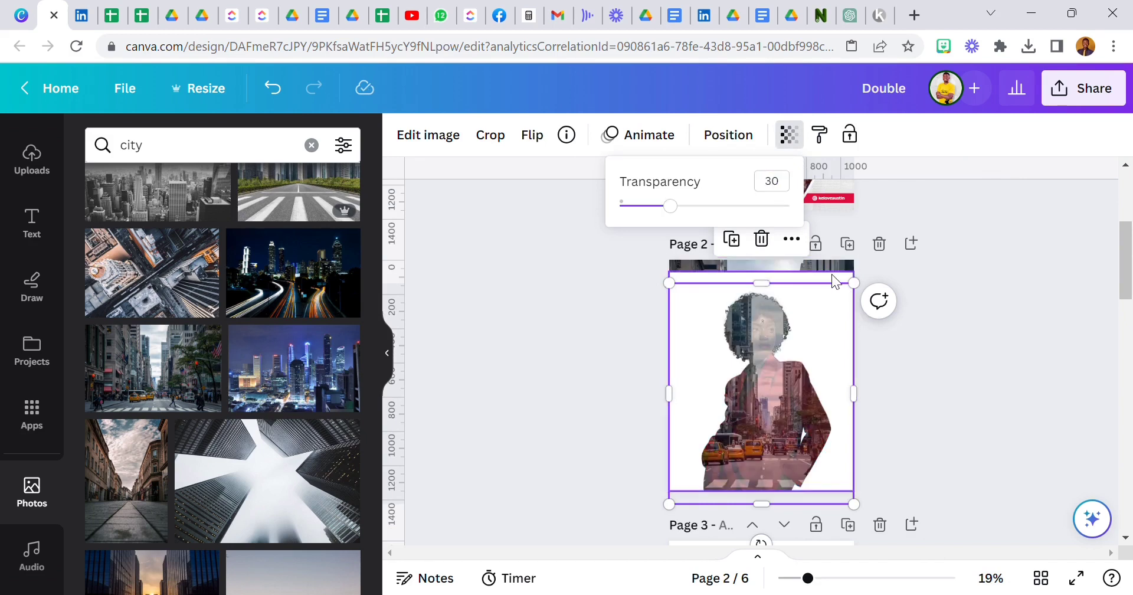
pyautogui.moveTo(848, 295); pyautogui.dragTo(844, 271)
pyautogui.click(547, 296)
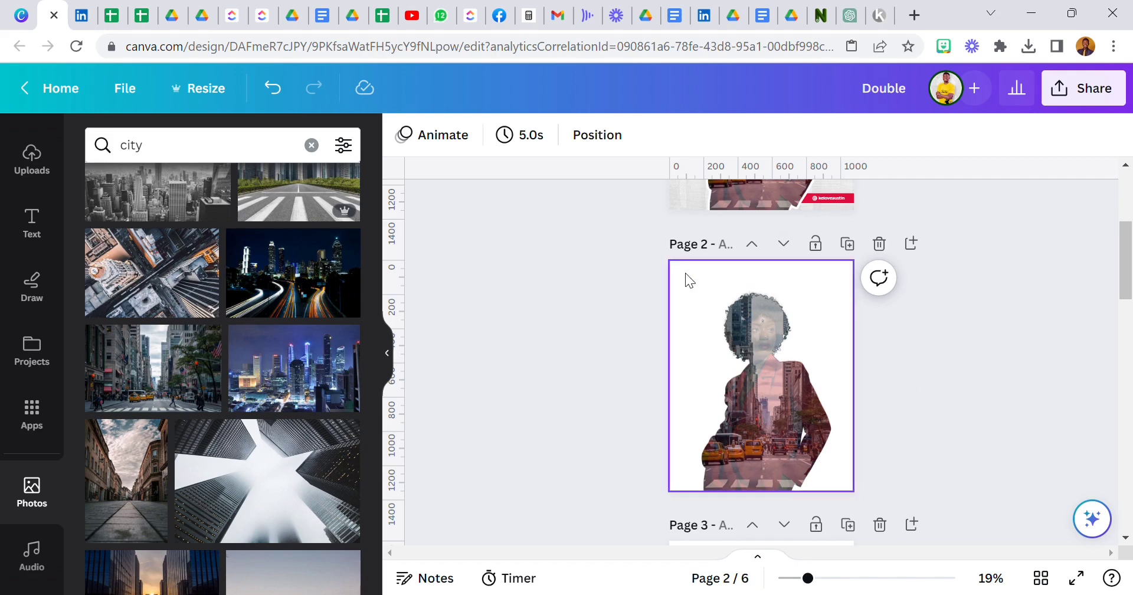
# - Dismiss the sharing options and add a blank page 3 after page 2
pyautogui.click(1097, 88)
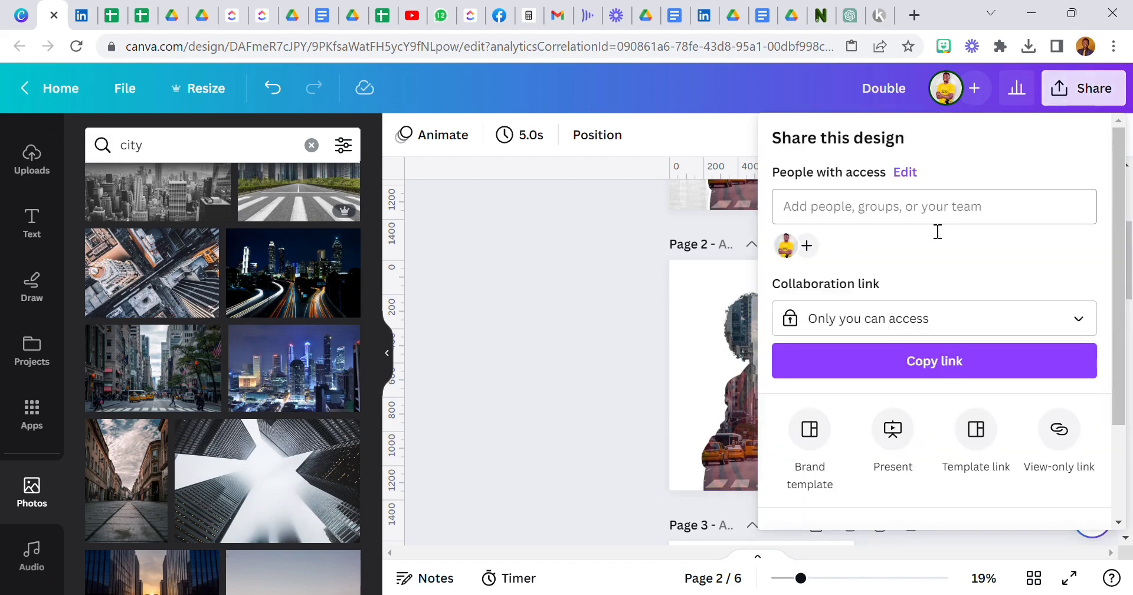
pyautogui.click(584, 331)
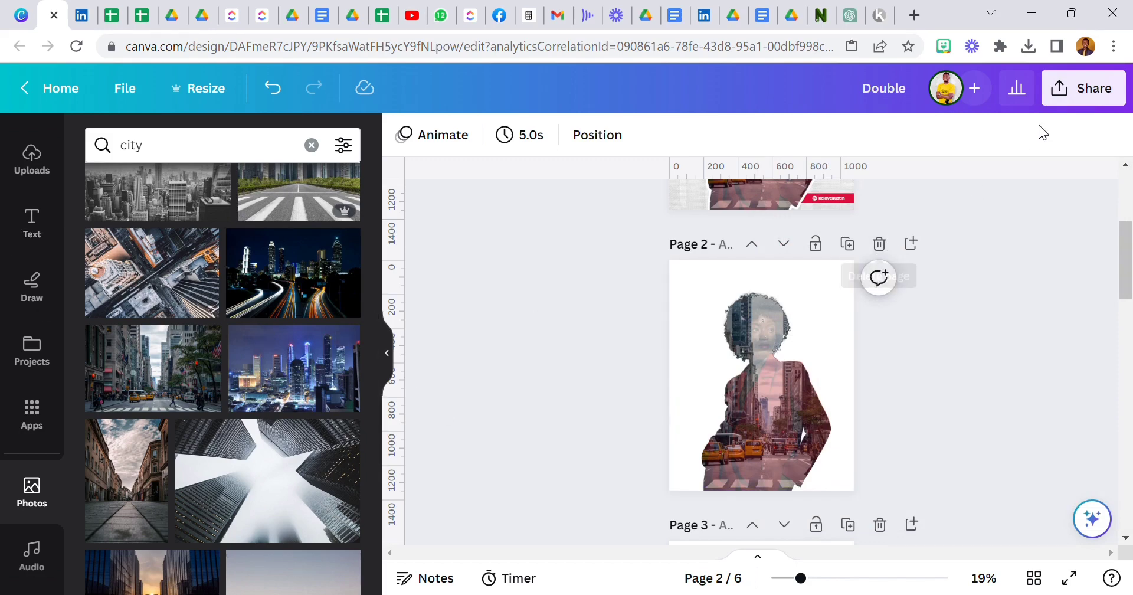
pyautogui.click(1084, 89)
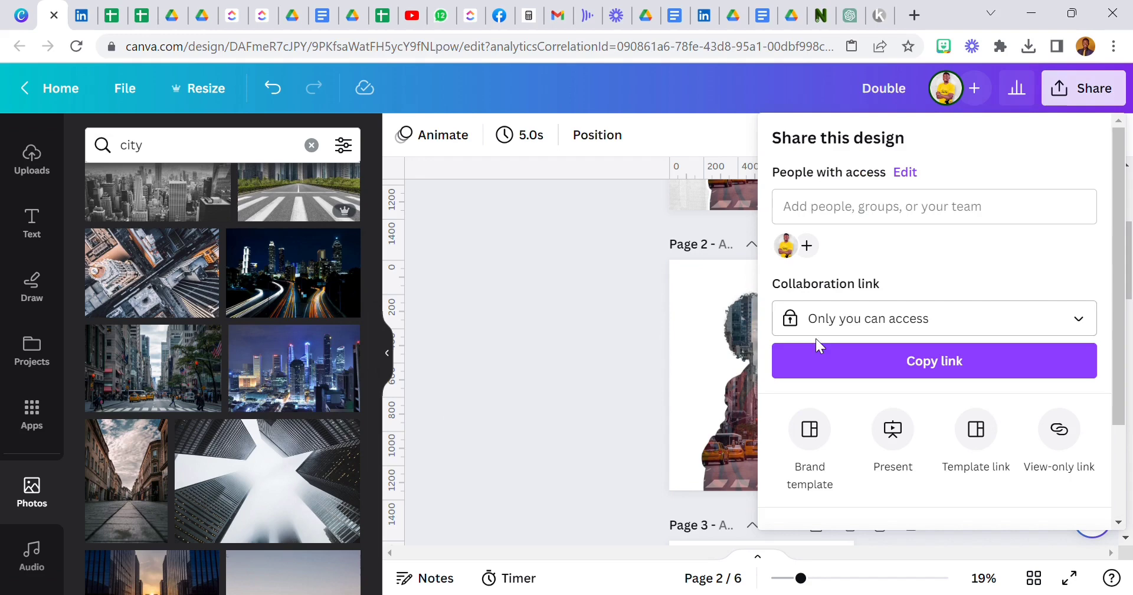
pyautogui.click(584, 390)
pyautogui.click(921, 253)
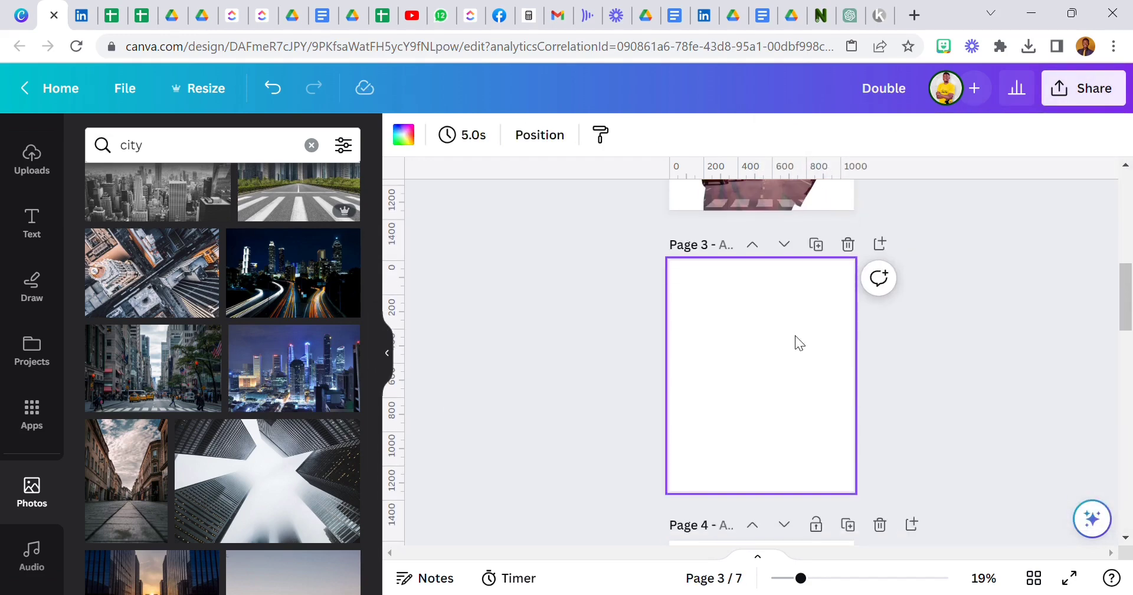
# - Place the uploaded double-exposure image on page 3 and stretch it to fill the page at 1,080 × 1,350
pyautogui.scroll(3, 21, 349)
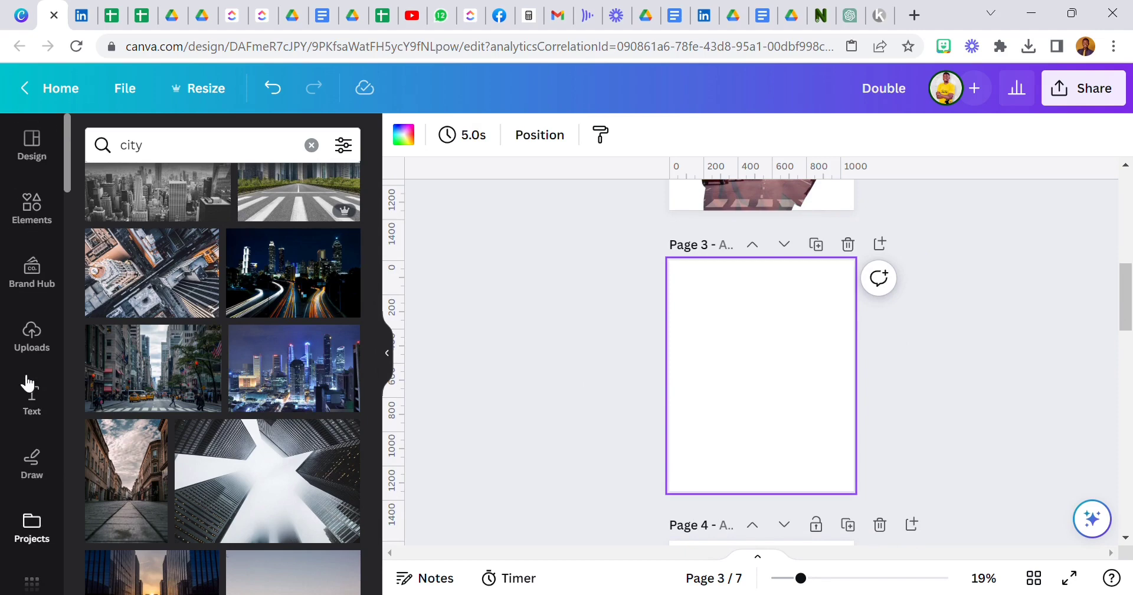
pyautogui.click(32, 330)
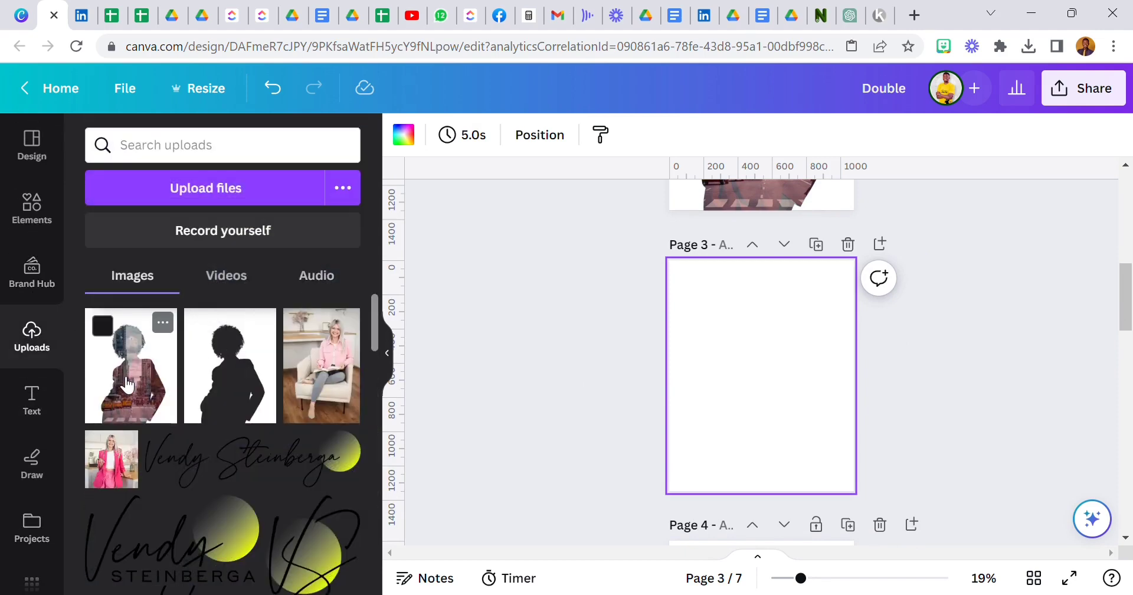
pyautogui.click(130, 384)
pyautogui.moveTo(706, 298); pyautogui.dragTo(681, 269)
pyautogui.moveTo(842, 468); pyautogui.dragTo(861, 490)
pyautogui.moveTo(766, 265); pyautogui.dragTo(765, 273)
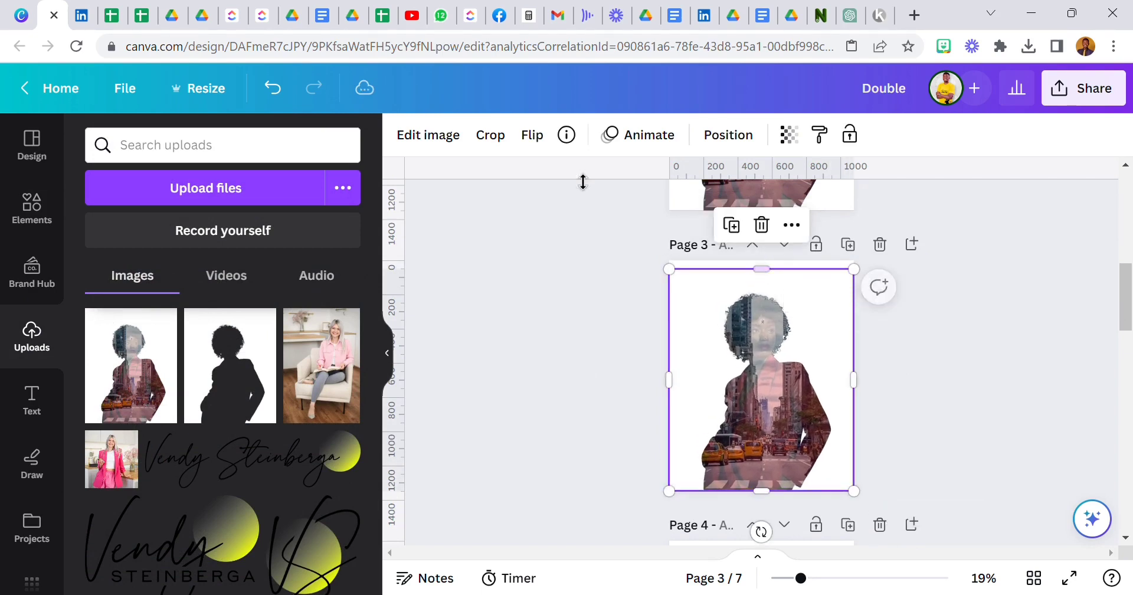
# - Strip the portrait's white background with BG Remover, touch up with Restore, and trim the top edge
pyautogui.click(442, 142)
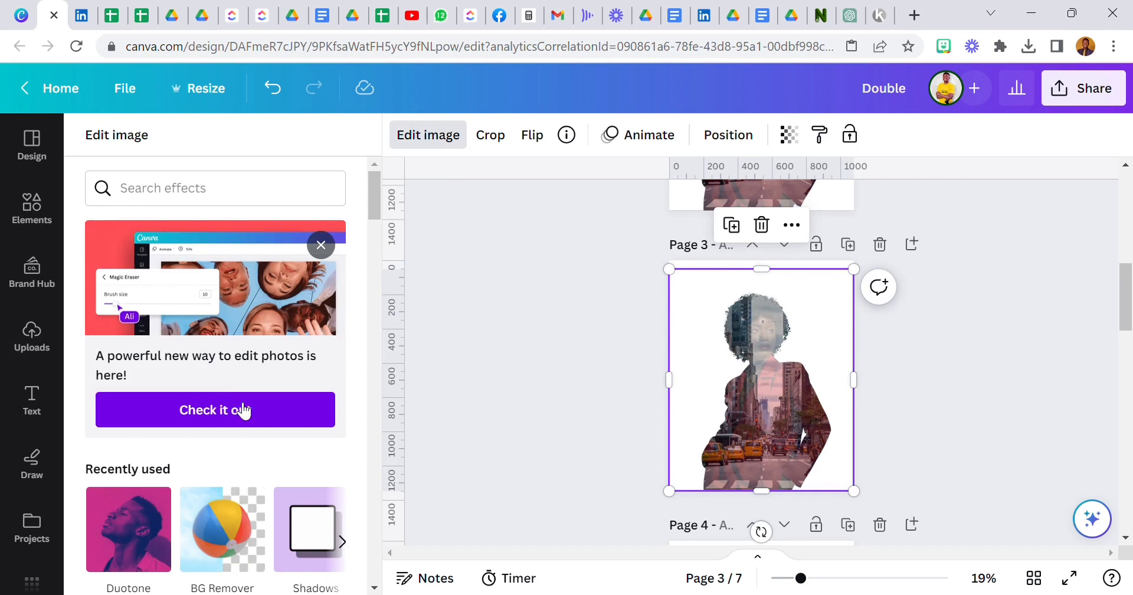
pyautogui.scroll(-2, 225, 436)
pyautogui.click(223, 442)
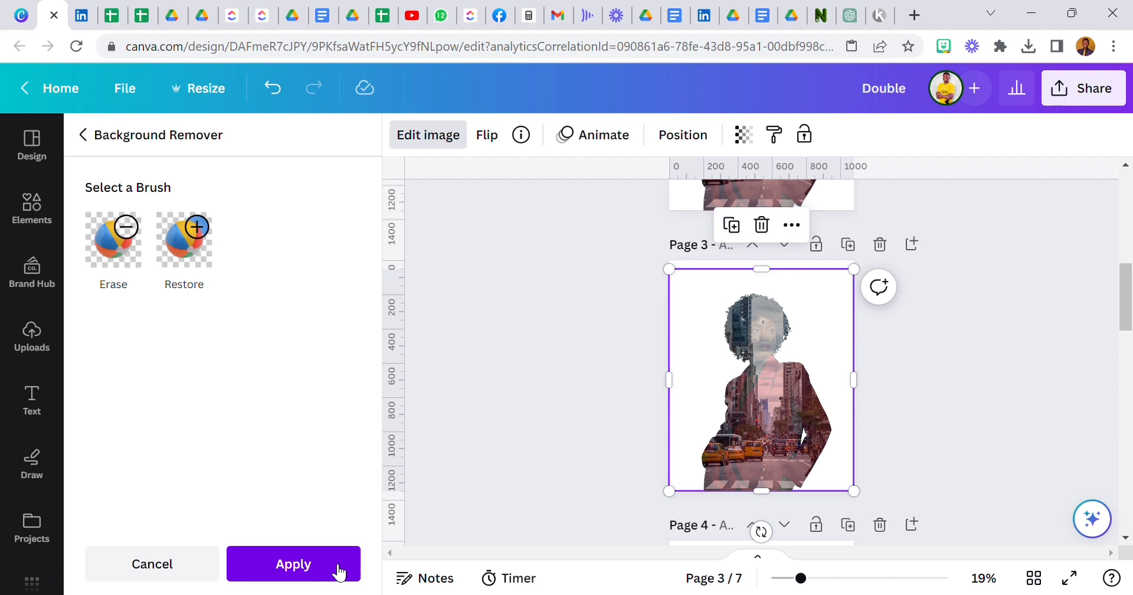
pyautogui.click(185, 236)
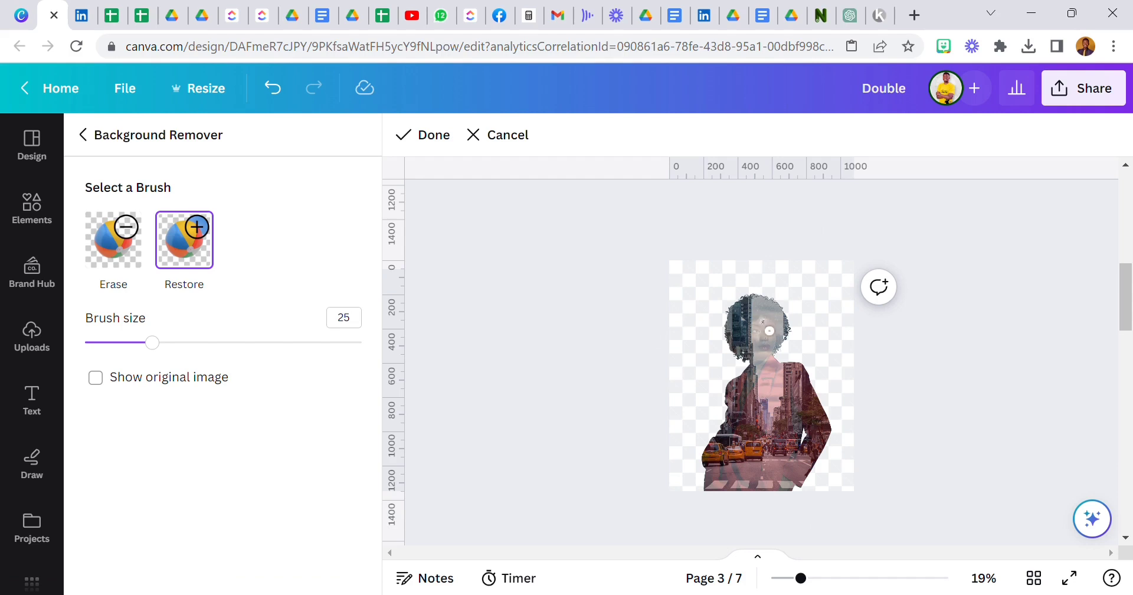
pyautogui.click(439, 138)
pyautogui.click(311, 559)
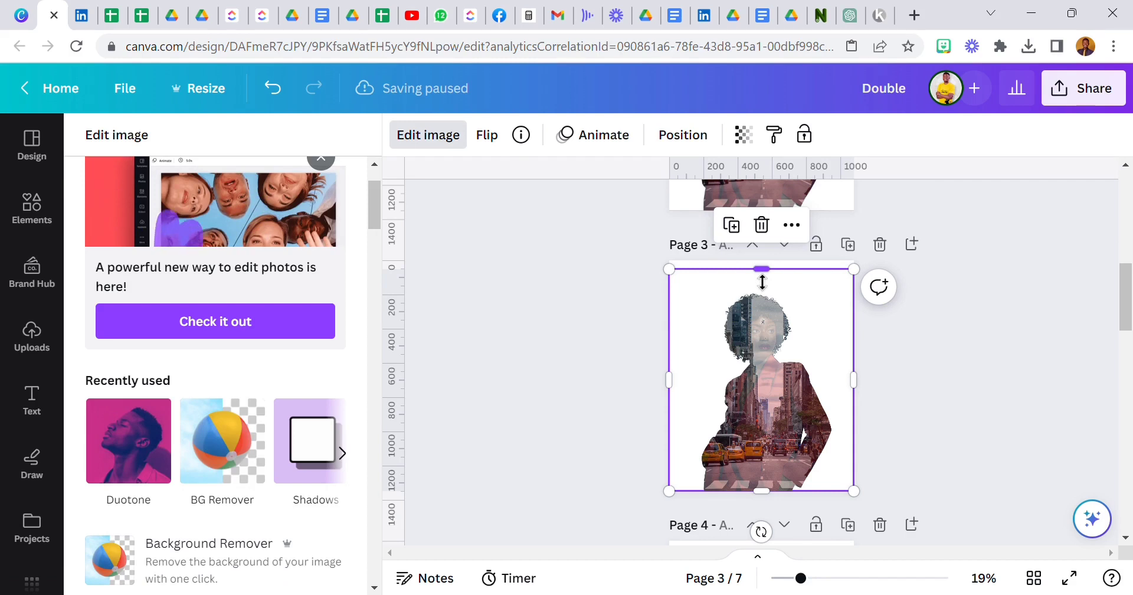
pyautogui.moveTo(761, 282); pyautogui.dragTo(761, 291)
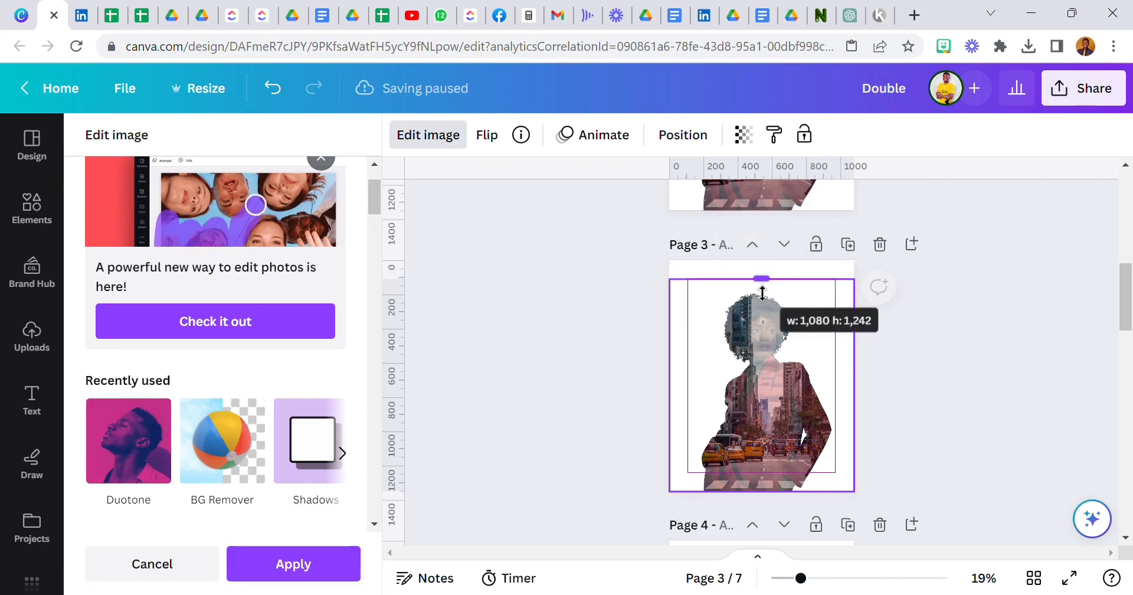
pyautogui.click(307, 556)
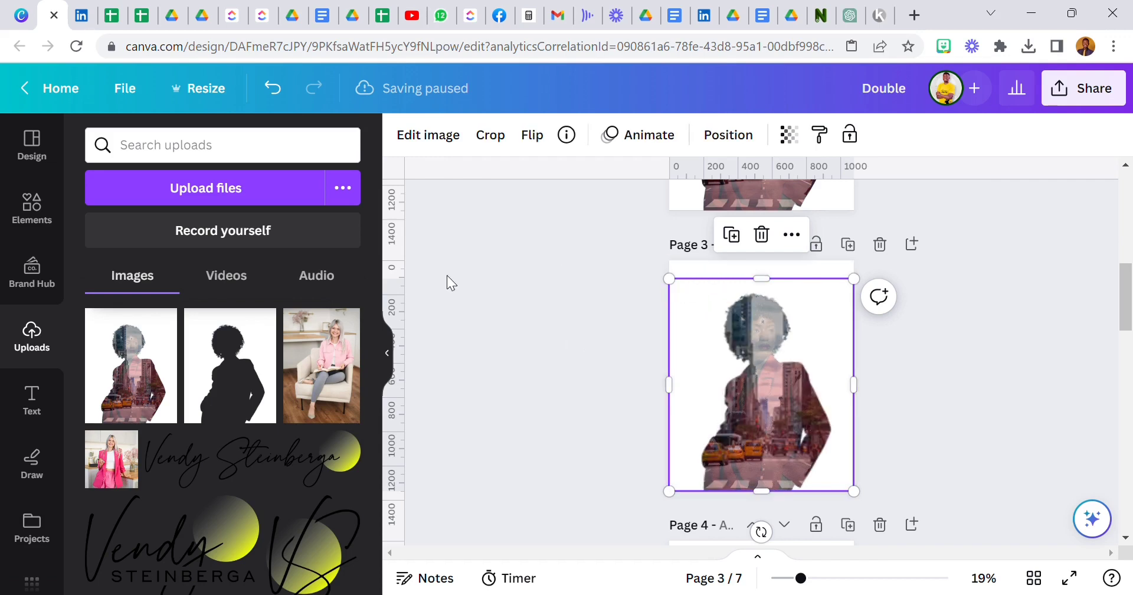
# - Give the page a yellow background after trying blue and beige
pyautogui.click(686, 271)
pyautogui.click(404, 135)
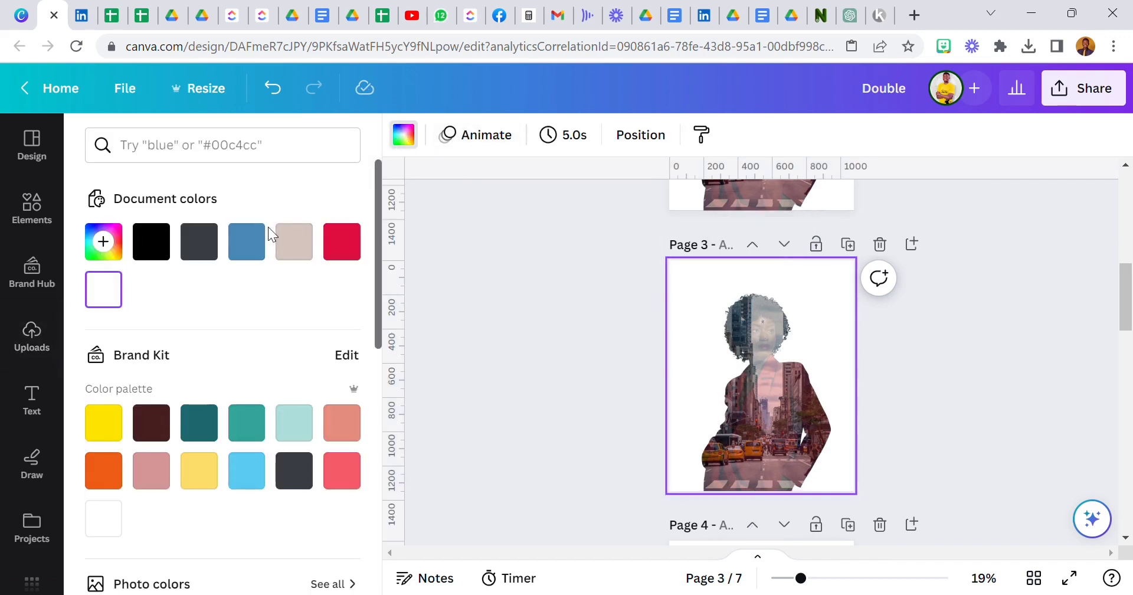
pyautogui.click(250, 238)
pyautogui.click(300, 248)
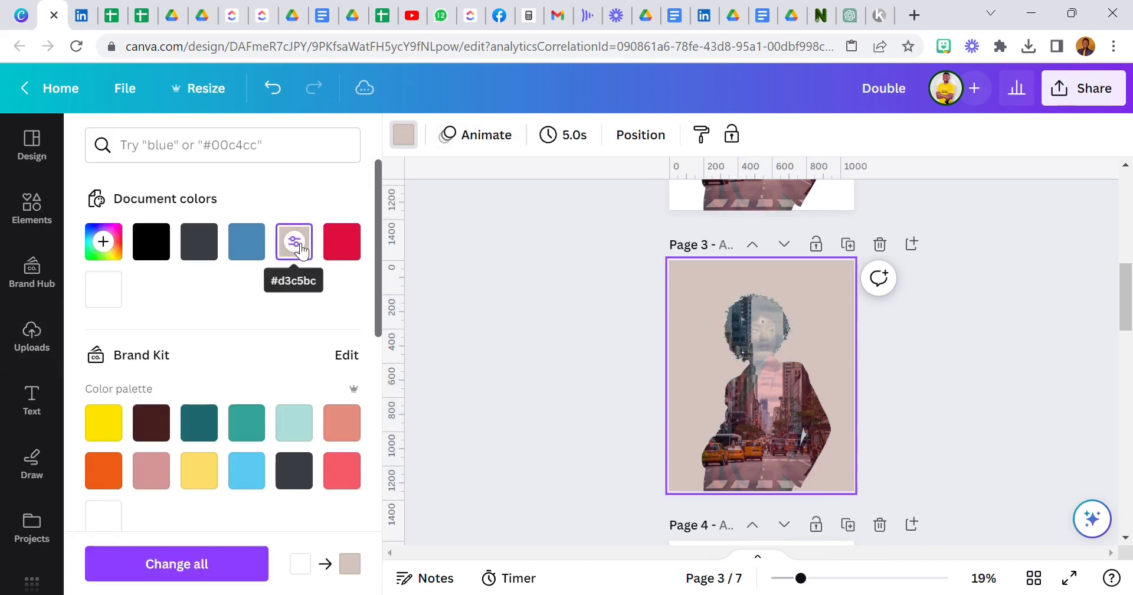
pyautogui.click(112, 435)
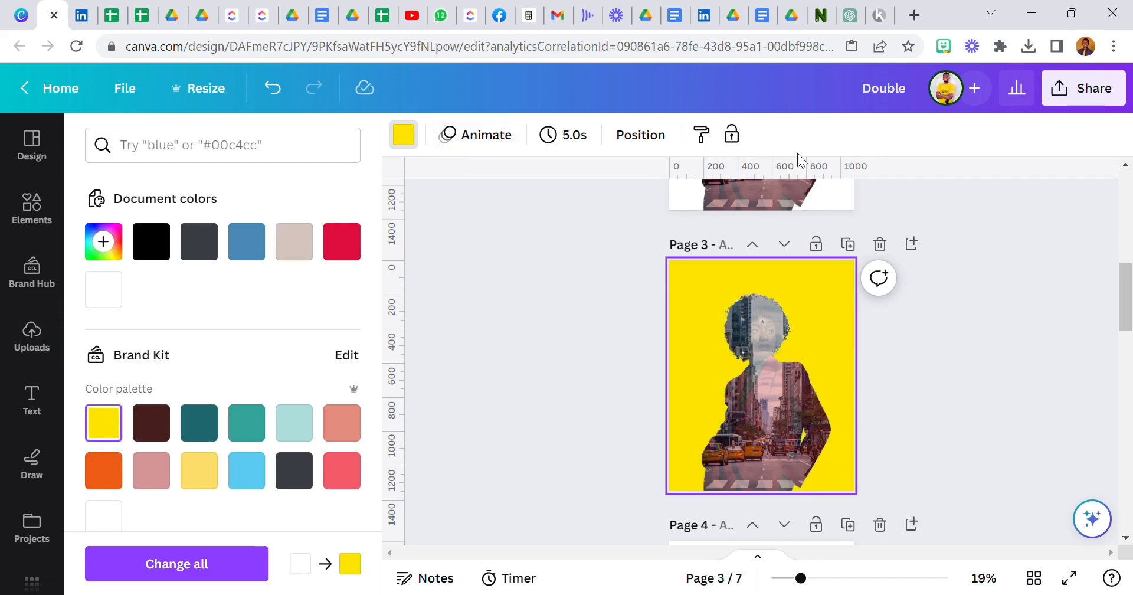
# - Move the yellow page to position 2, right after the CITY girl cover
pyautogui.click(761, 247)
pyautogui.click(758, 245)
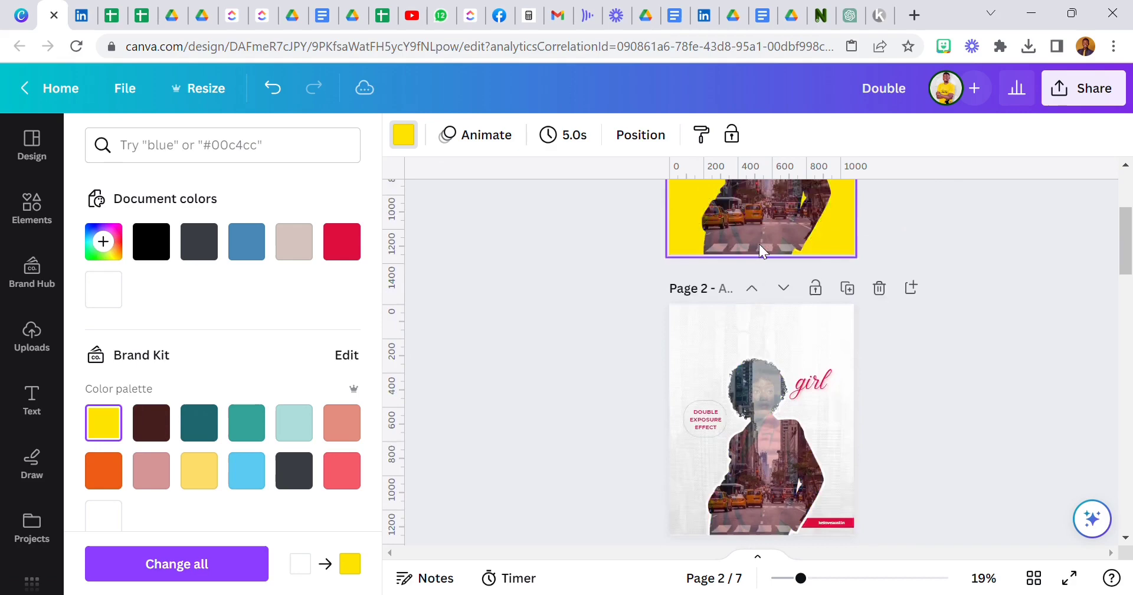
pyautogui.click(784, 212)
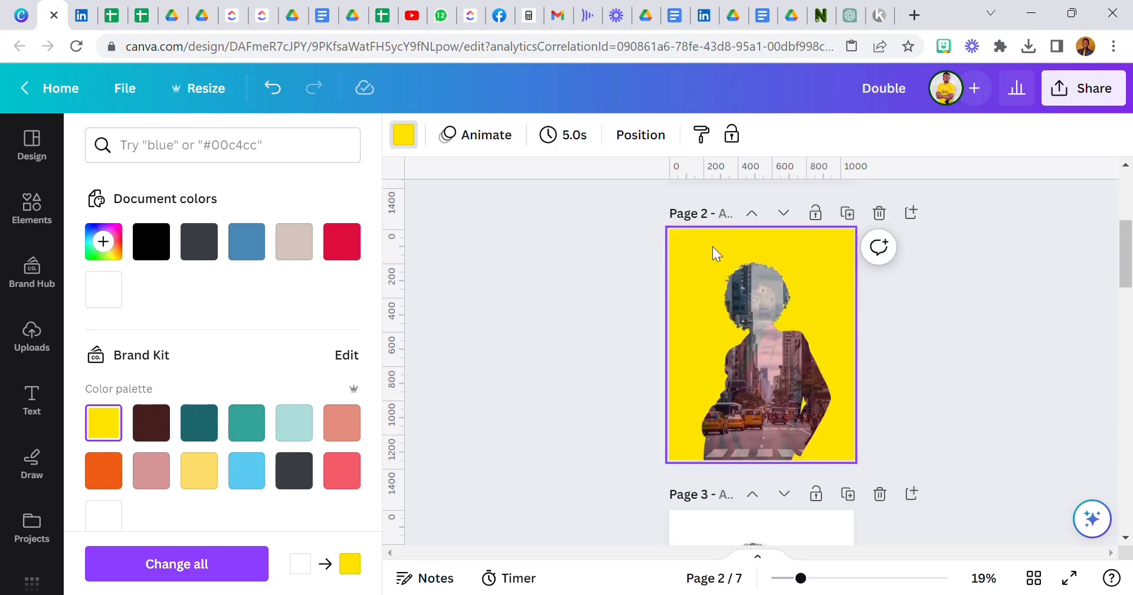
pyautogui.scroll(3, 696, 274)
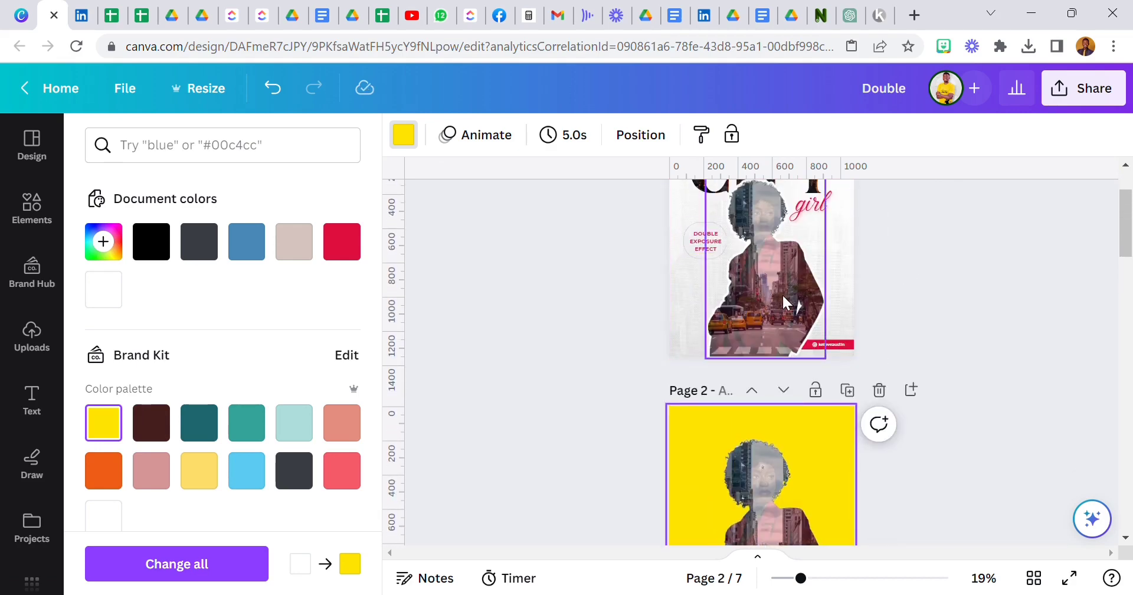
pyautogui.scroll(-3, 783, 303)
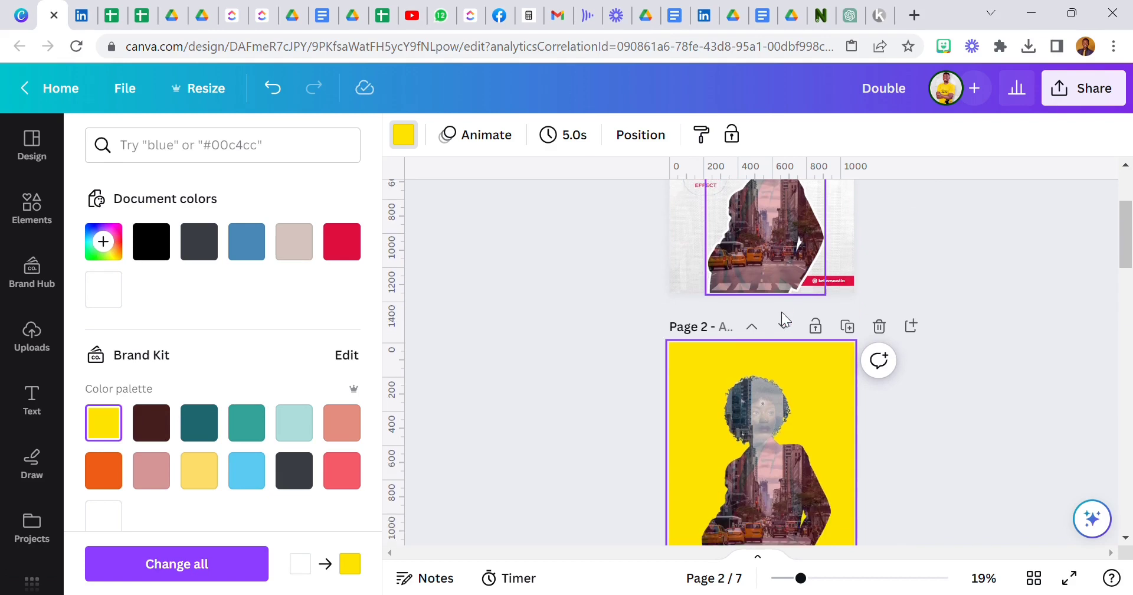
# - Select and deselect the silhouette on page 2 to close the colour panel and show Uploads
pyautogui.click(776, 403)
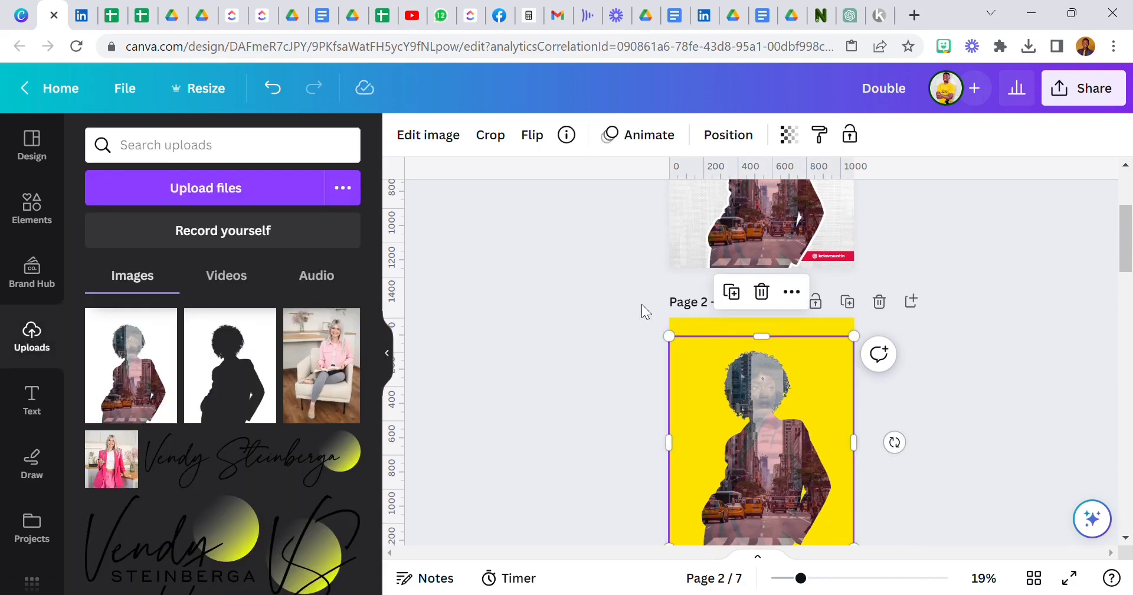
pyautogui.click(649, 327)
pyautogui.click(678, 371)
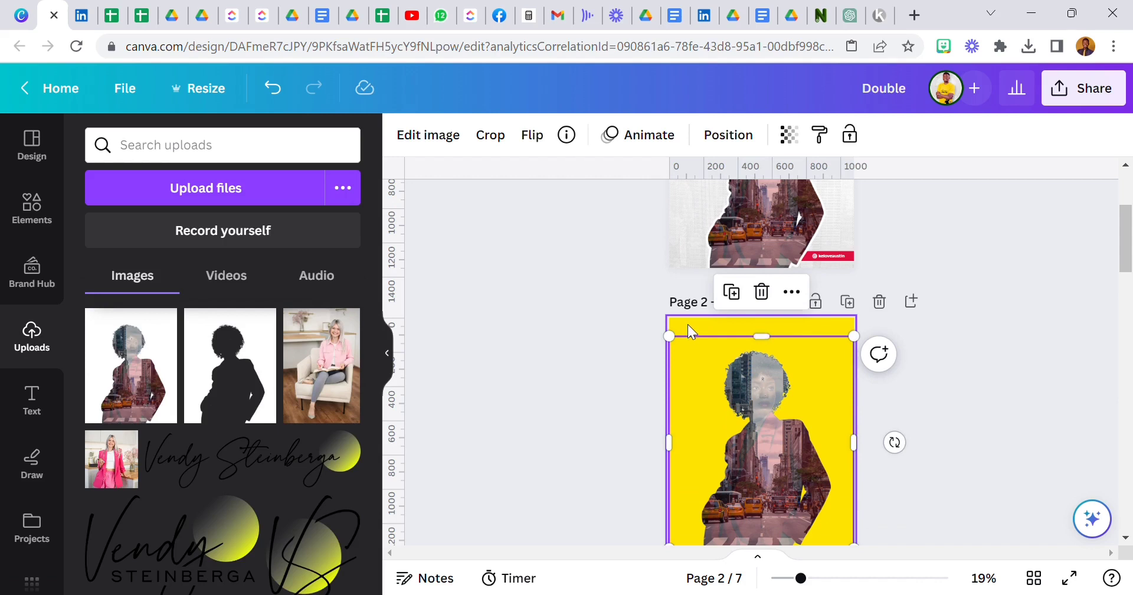
pyautogui.click(600, 331)
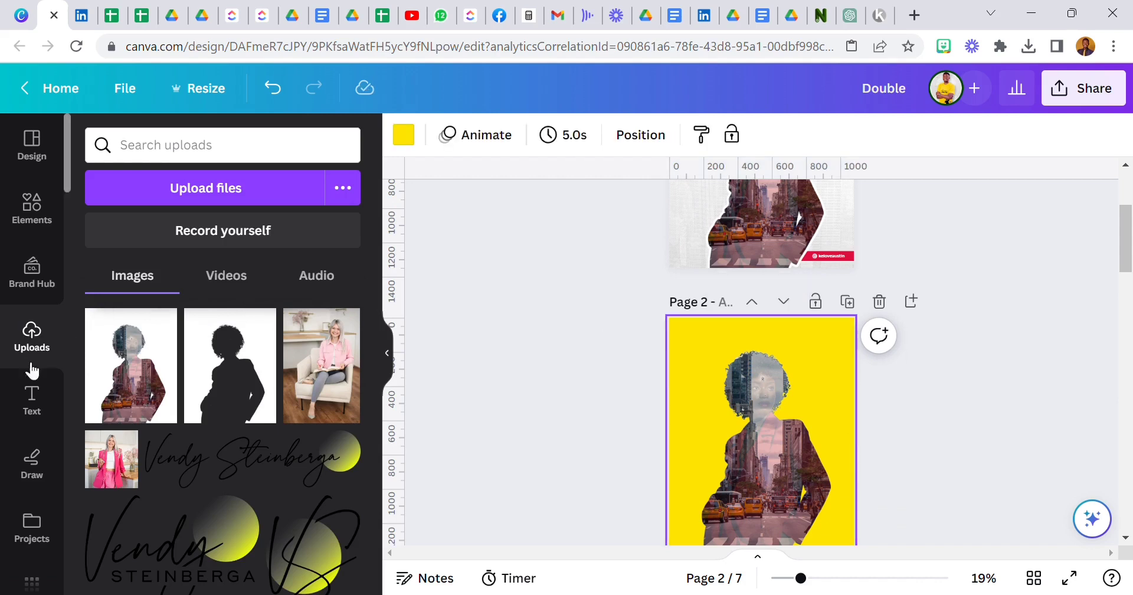
# - Clear the 'city' photo search and set the white textured photo from Recently used as page 2's background
pyautogui.scroll(-3, 24, 466)
pyautogui.click(33, 489)
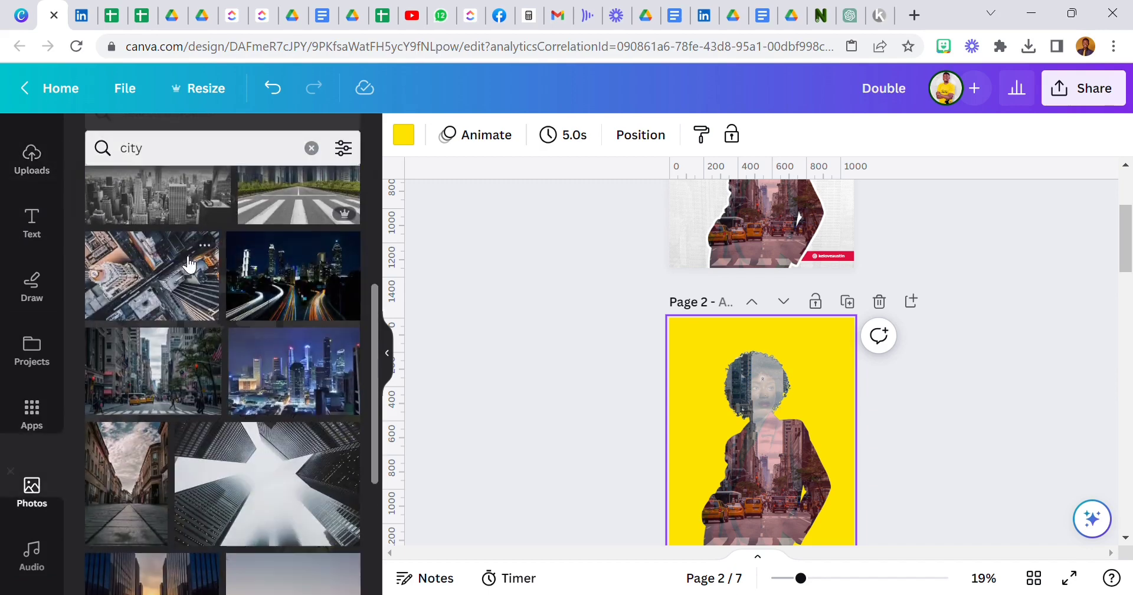
pyautogui.doubleClick(148, 152)
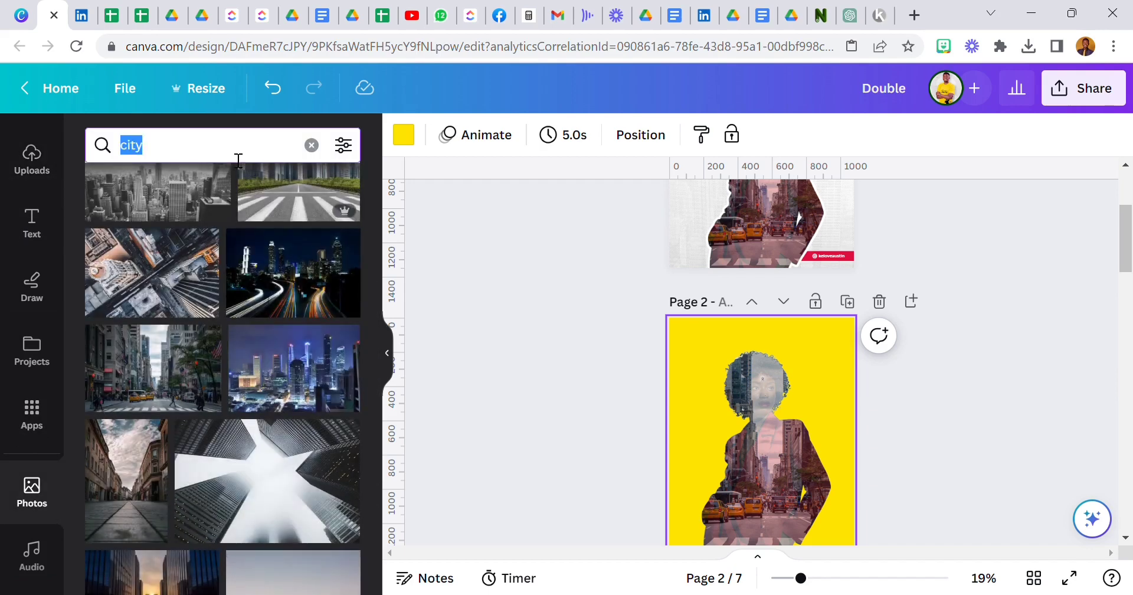
pyautogui.click(312, 147)
pyautogui.click(338, 250)
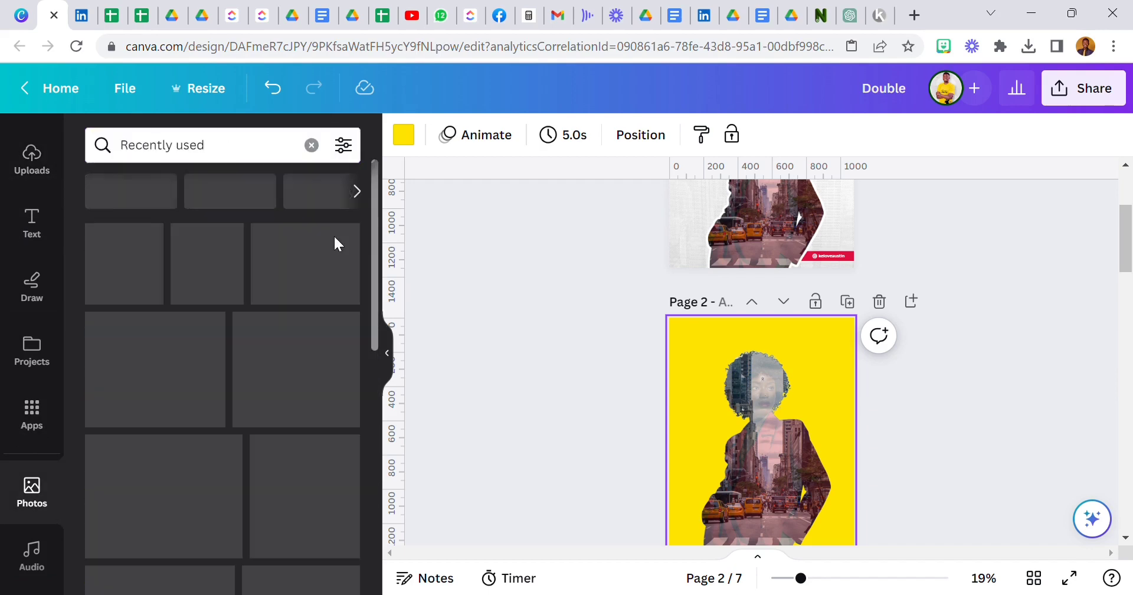
pyautogui.moveTo(170, 502); pyautogui.dragTo(650, 326)
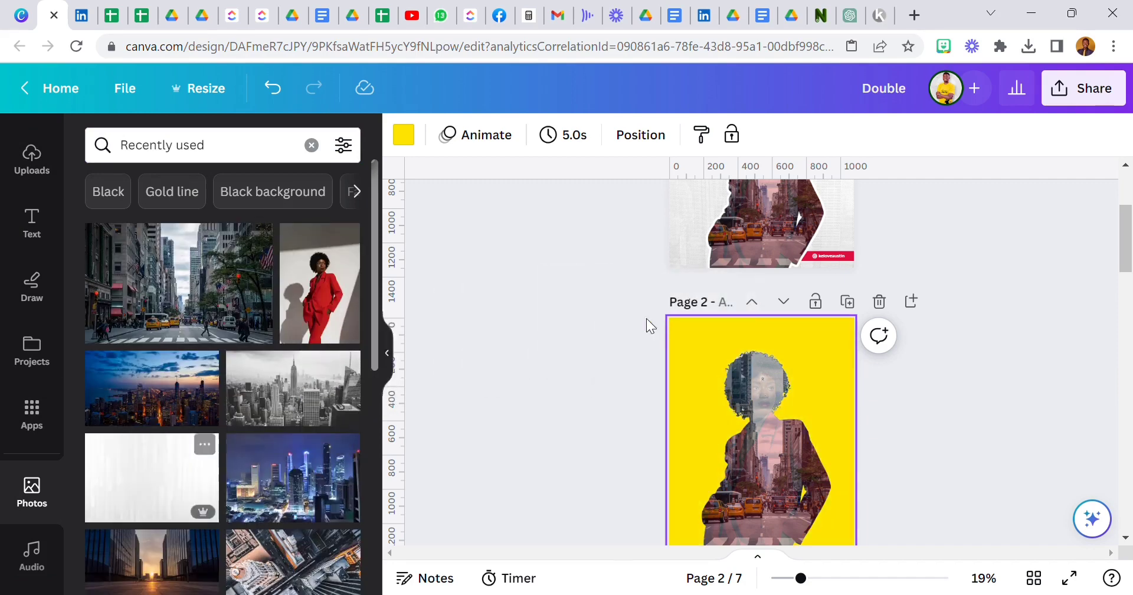
pyautogui.moveTo(182, 460); pyautogui.dragTo(701, 332)
# - Add the grayscale skyline photo to page 2 and stretch it to 1080 × 1350
pyautogui.click(300, 401)
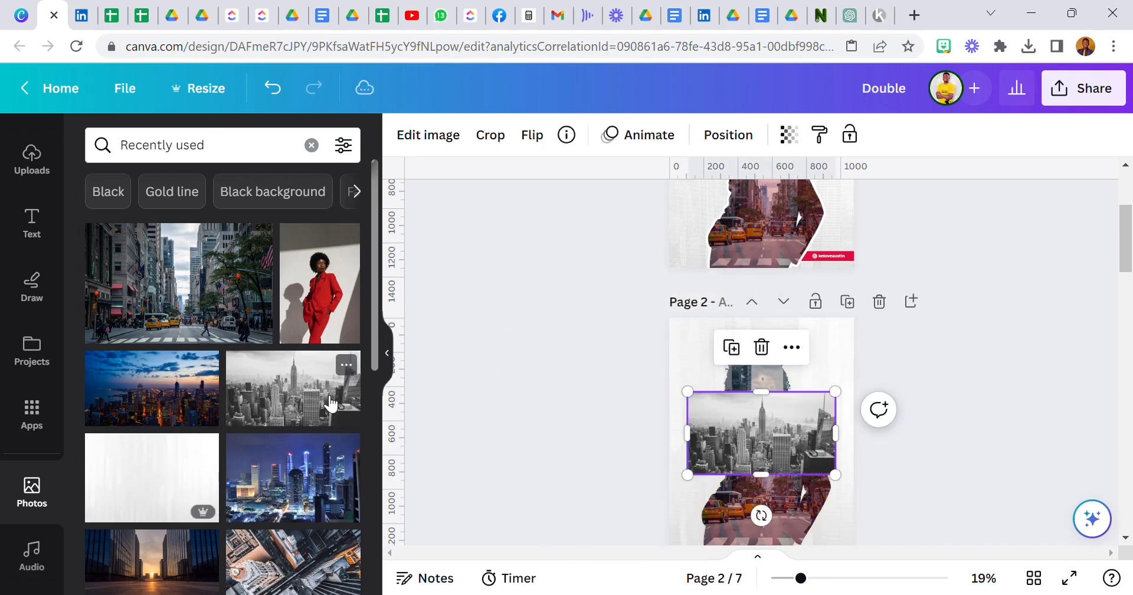
pyautogui.moveTo(752, 406); pyautogui.dragTo(752, 330)
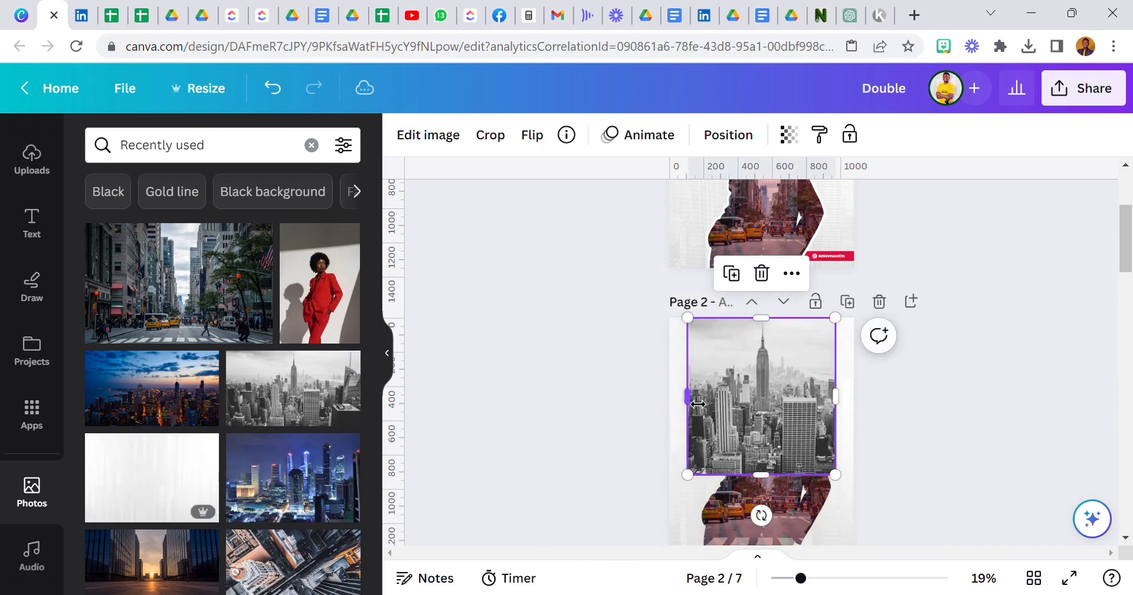
pyautogui.moveTo(698, 407); pyautogui.dragTo(680, 407)
pyautogui.moveTo(837, 407); pyautogui.dragTo(854, 407)
pyautogui.scroll(-1, 800, 407)
pyautogui.scroll(-3, 799, 407)
pyautogui.moveTo(774, 313); pyautogui.dragTo(791, 390)
pyautogui.scroll(2, 826, 330)
# - Send the skyline photo to the back and set its transparency to 5
pyautogui.click(758, 137)
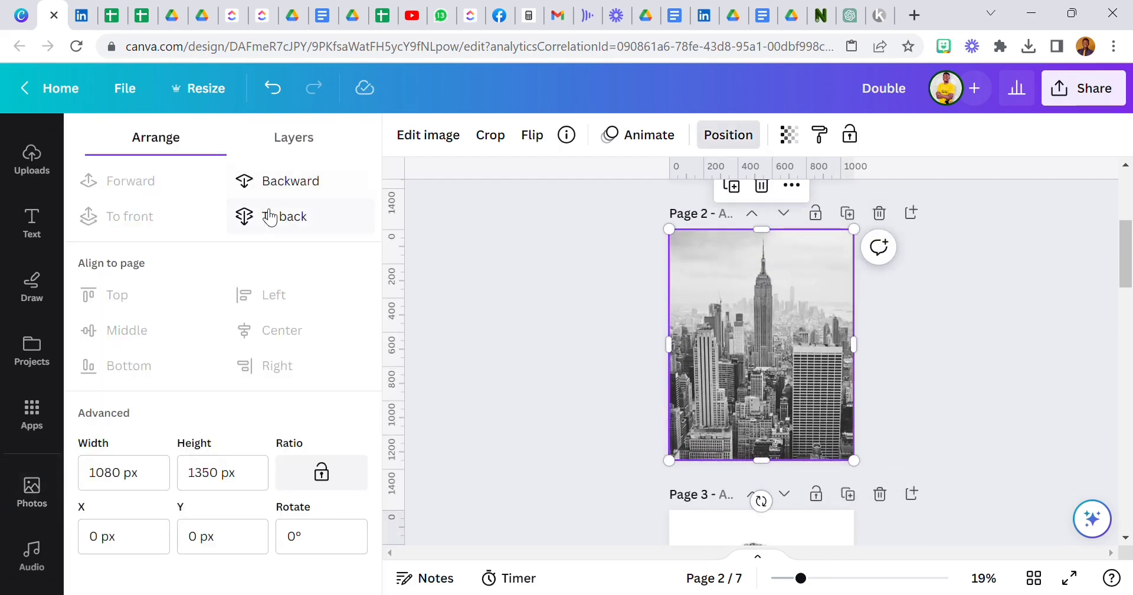
pyautogui.click(246, 216)
pyautogui.click(788, 135)
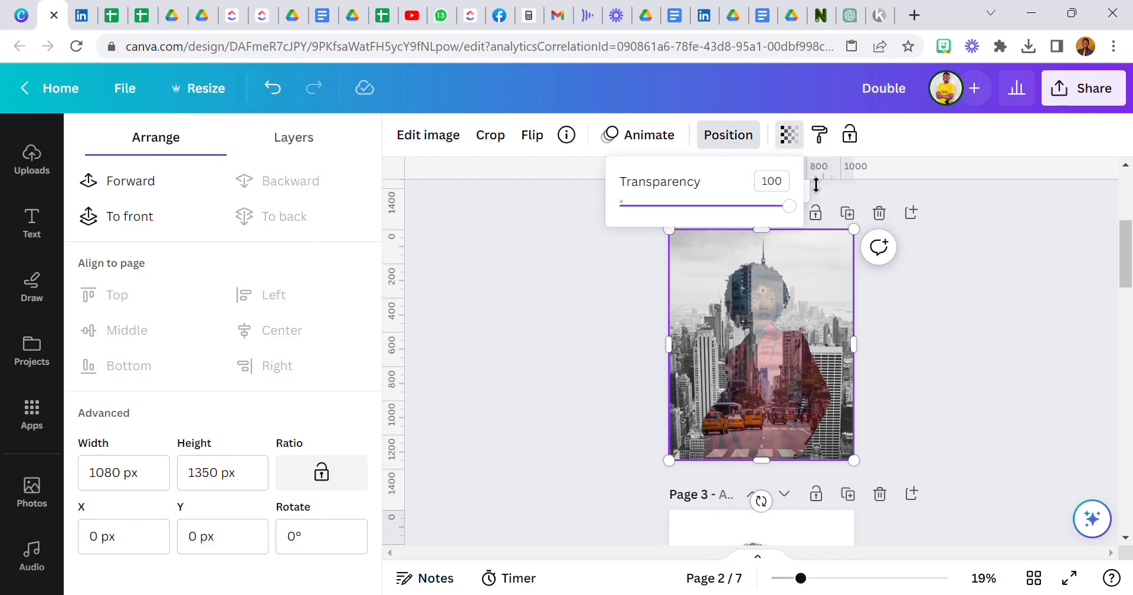
pyautogui.click(789, 183)
pyautogui.press('Return')
pyautogui.click(599, 352)
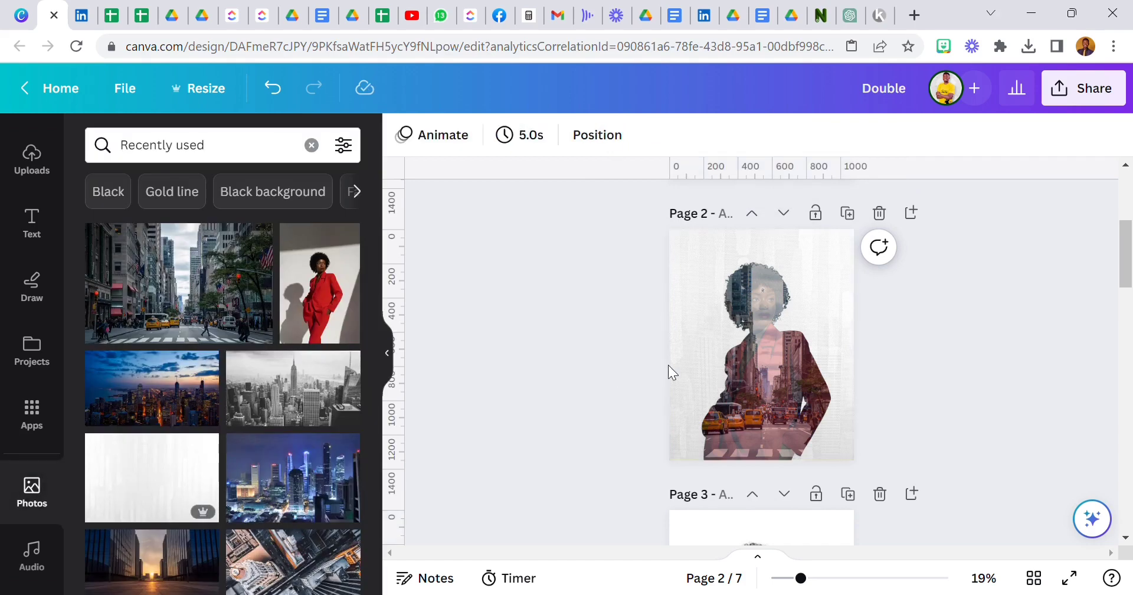
# - Open and close the image effects for page 2's background photo
pyautogui.click(764, 371)
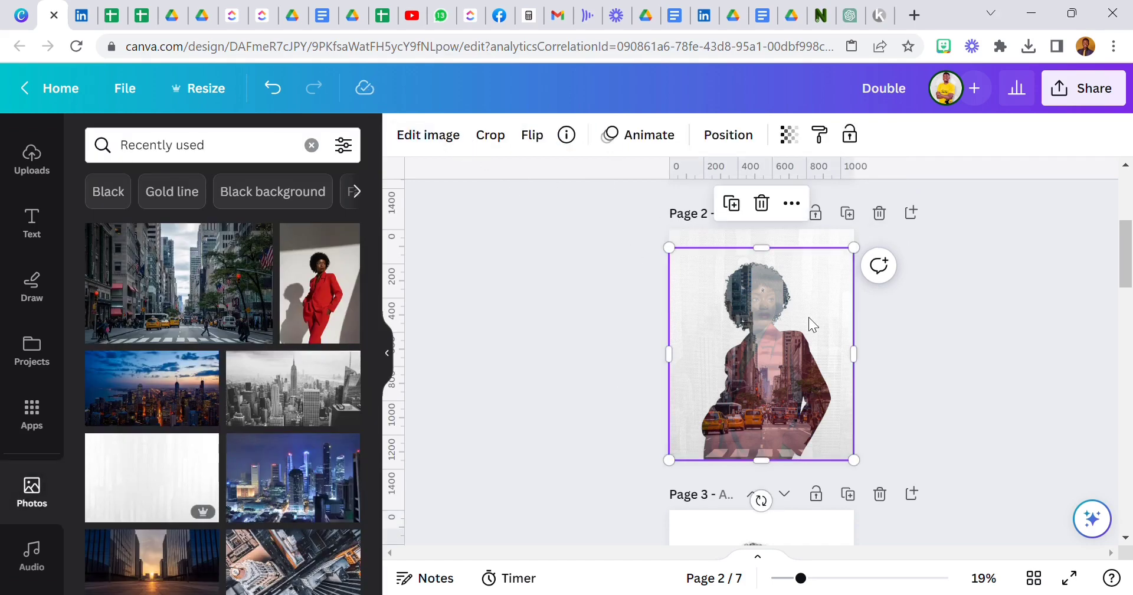
pyautogui.click(440, 136)
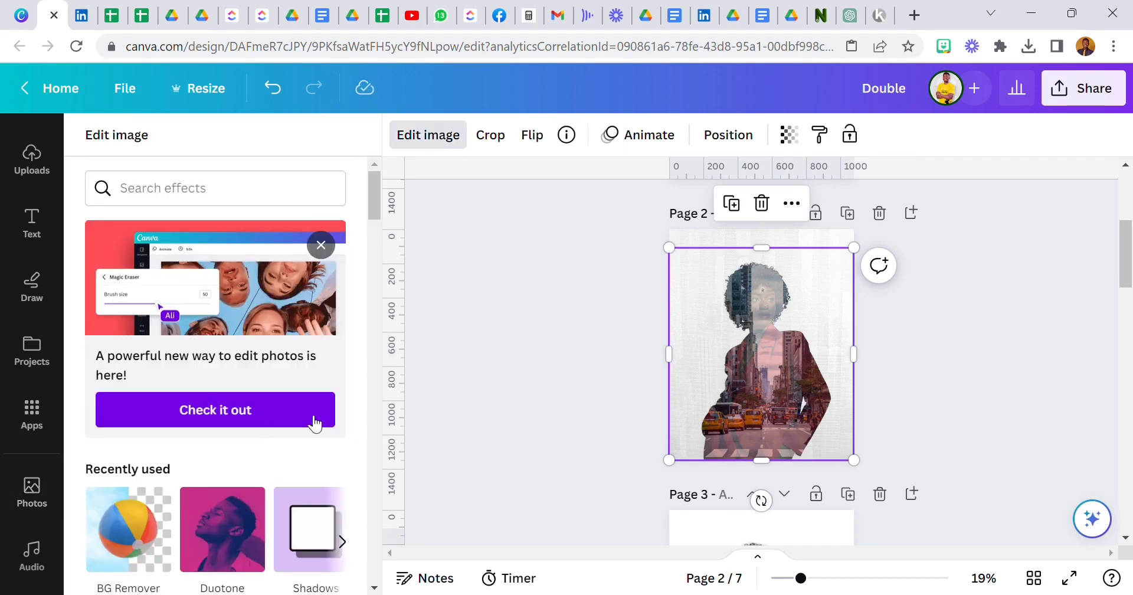
pyautogui.click(540, 401)
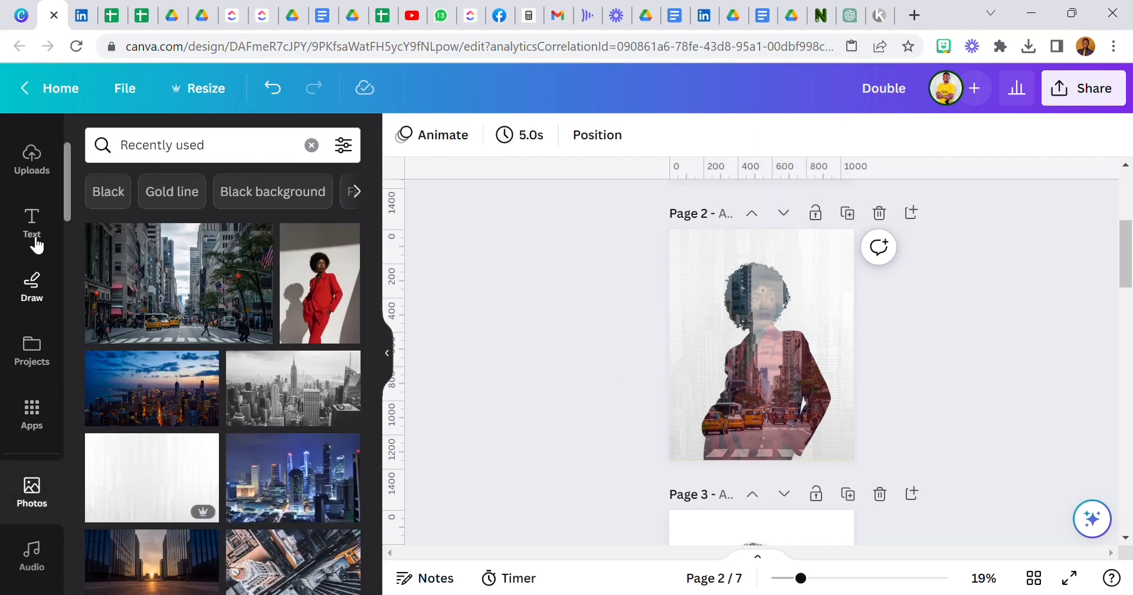
# - Go to the Elements library and scroll down to the Frames section
pyautogui.scroll(5, 618, 213)
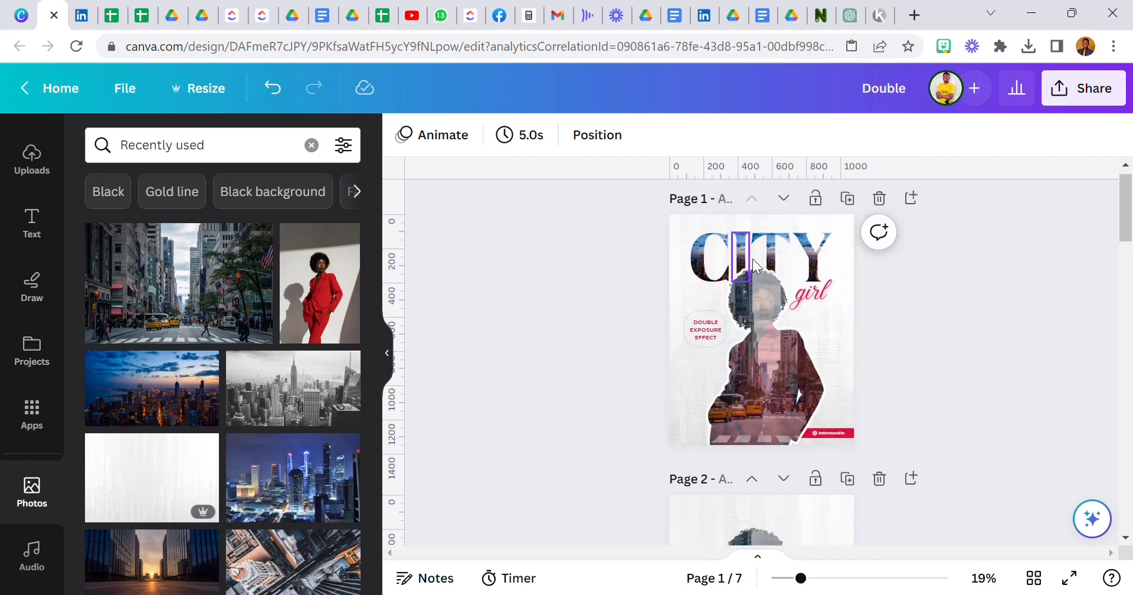
pyautogui.scroll(-5, 766, 295)
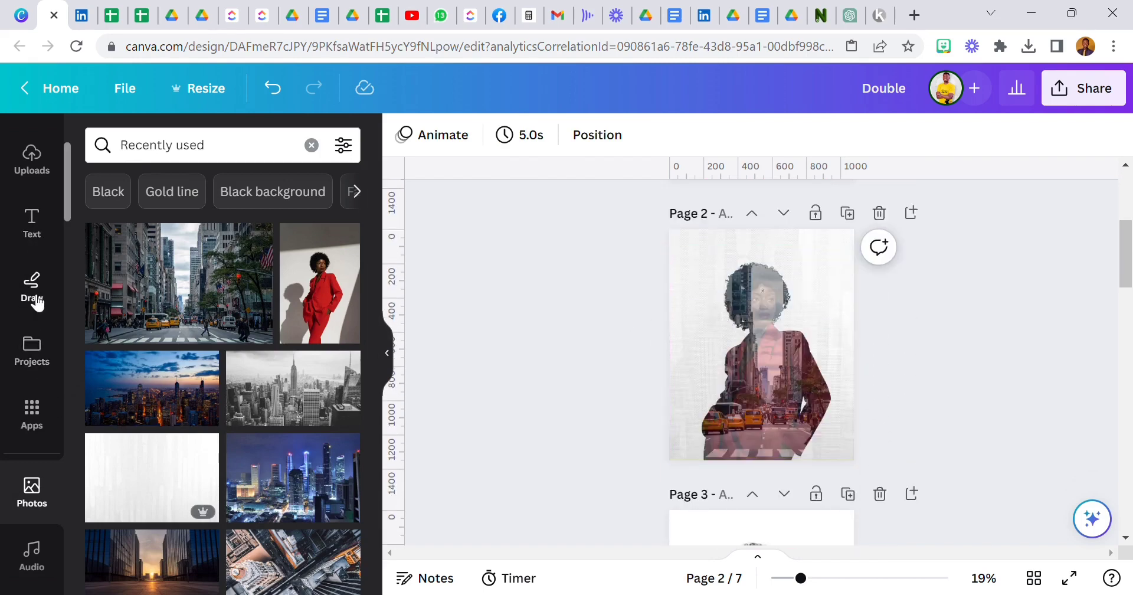
pyautogui.scroll(2, 12, 268)
pyautogui.scroll(3, 12, 269)
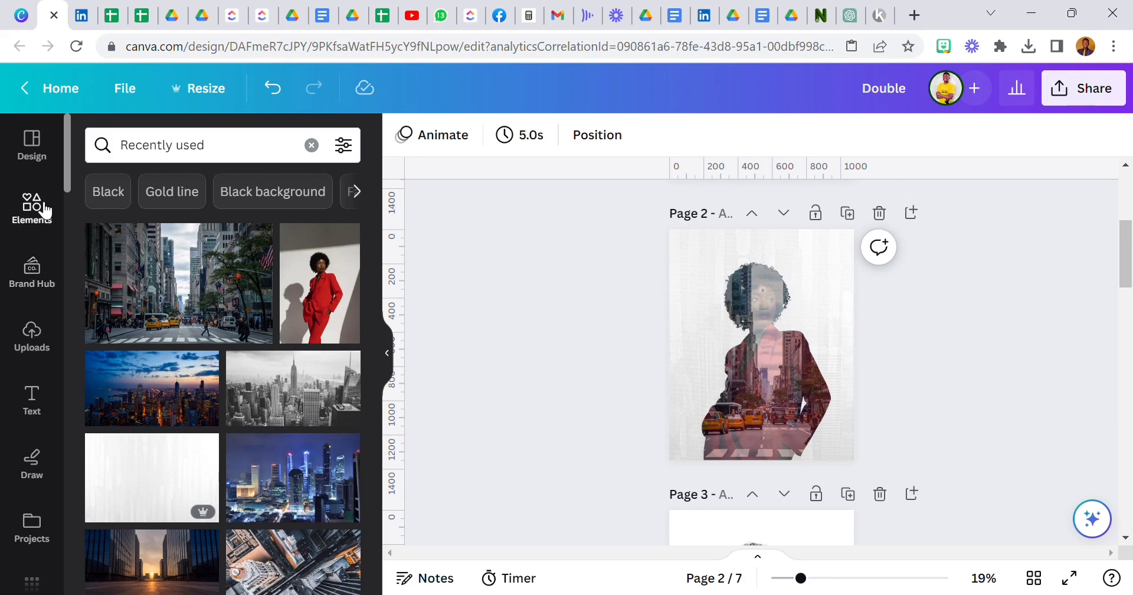
pyautogui.click(33, 206)
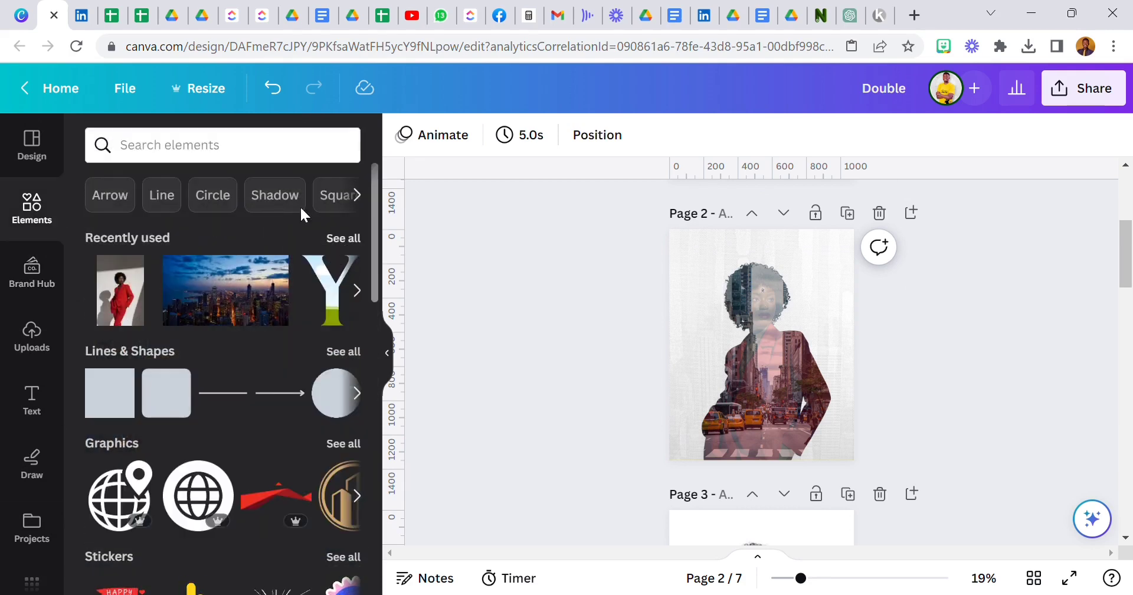
pyautogui.scroll(-10, 171, 306)
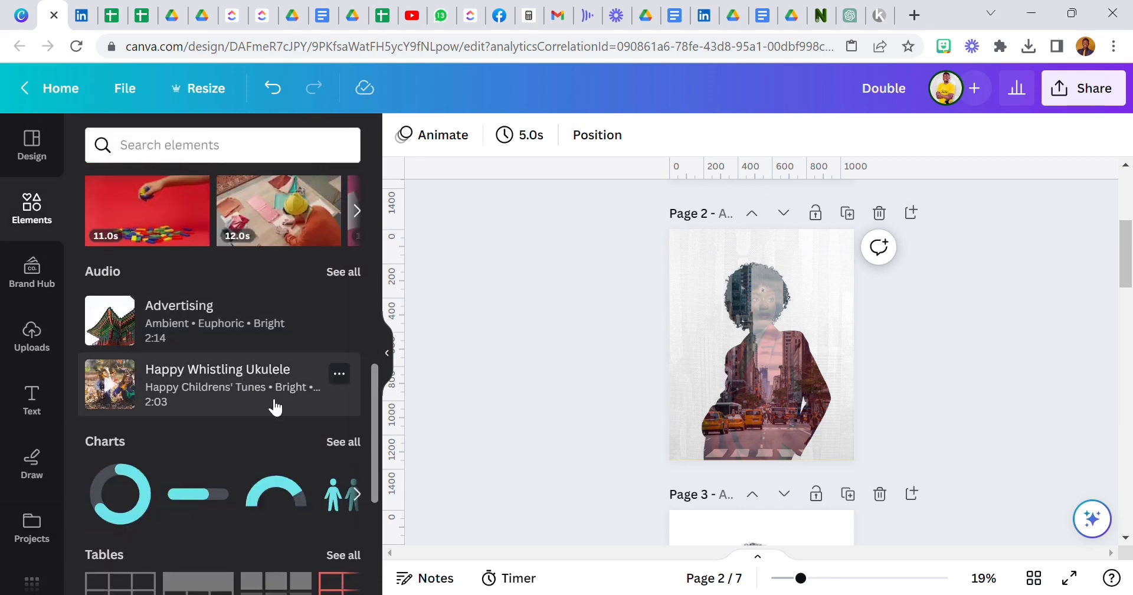
pyautogui.scroll(-5, 328, 470)
# - Search all frames for 'c' and add a C frame, shrunk into page 2's top-left
pyautogui.click(341, 408)
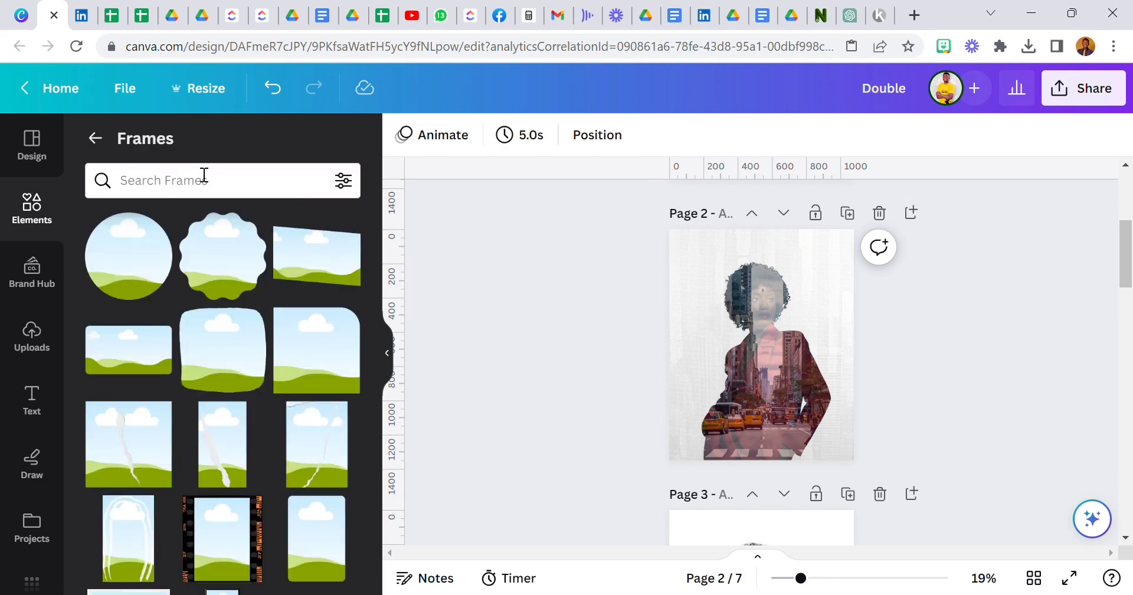
pyautogui.click(203, 176)
pyautogui.write('c')
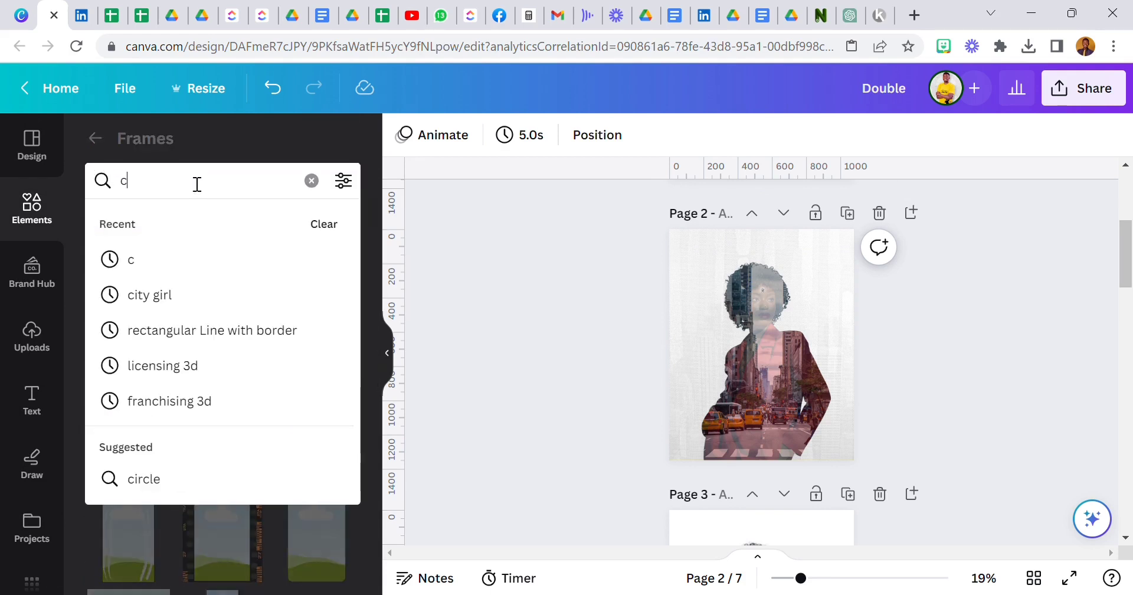
pyautogui.press('Return')
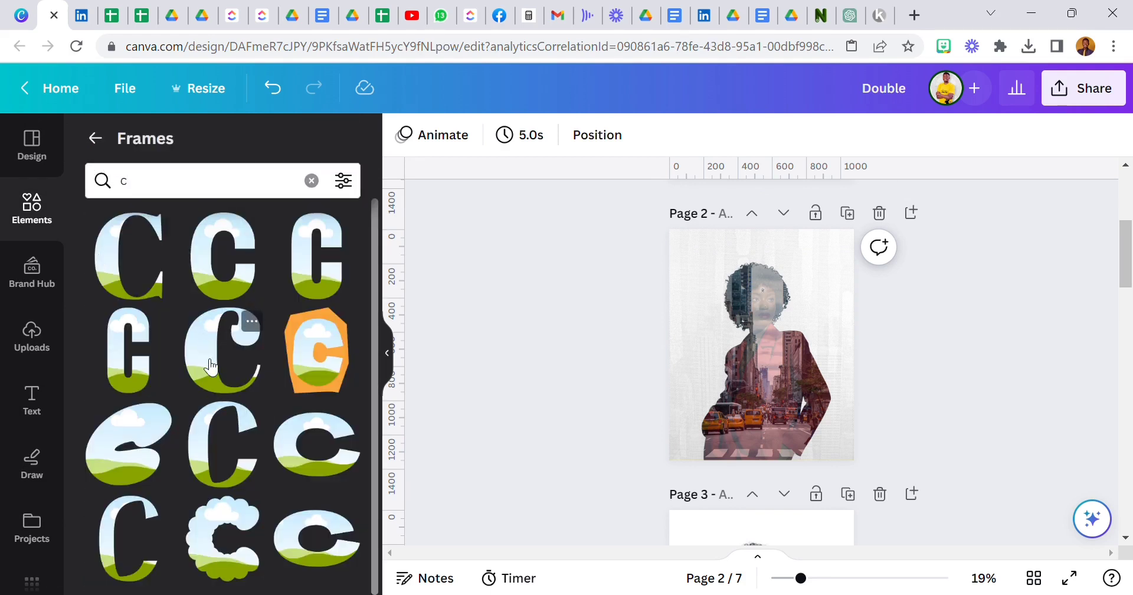
pyautogui.click(143, 258)
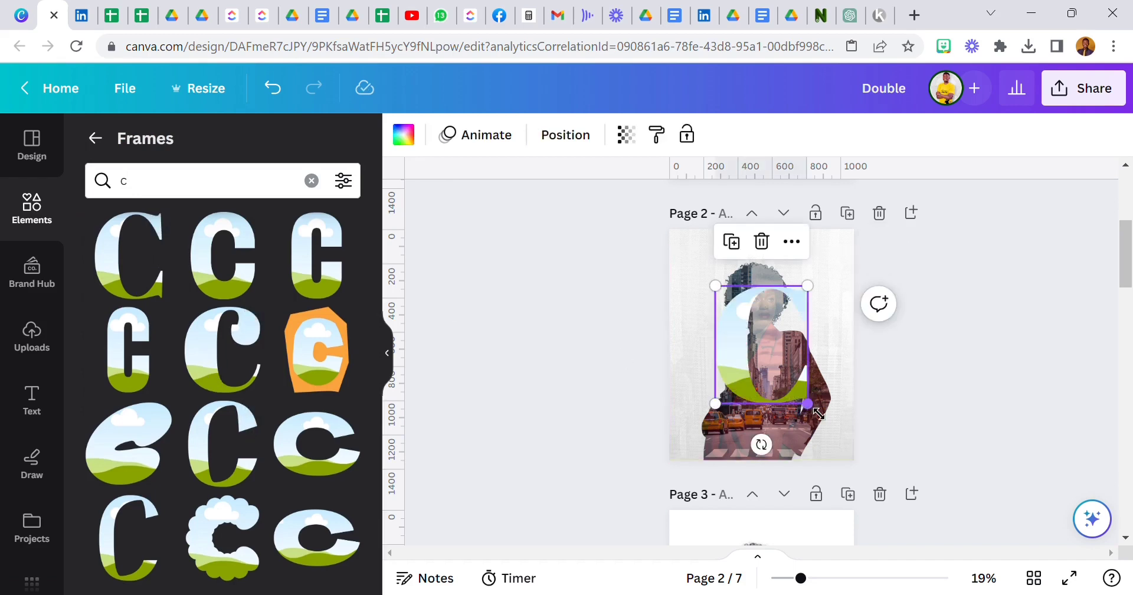
pyautogui.moveTo(814, 409); pyautogui.dragTo(730, 302)
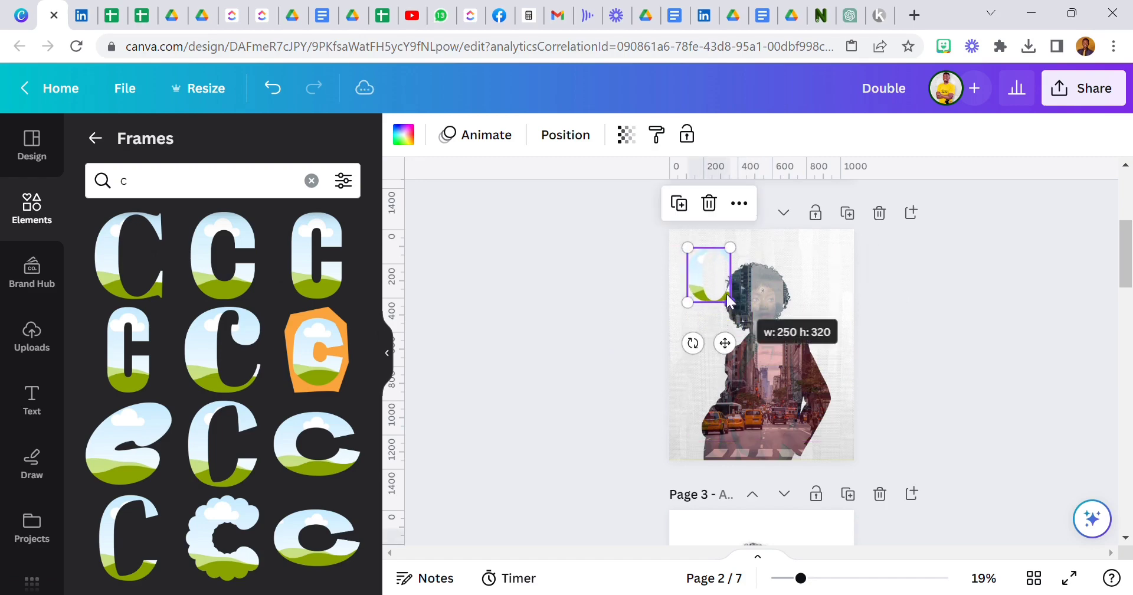
pyautogui.click(547, 284)
# - Search frames for 'i' and place the I letter frame beside the C
pyautogui.doubleClick(159, 190)
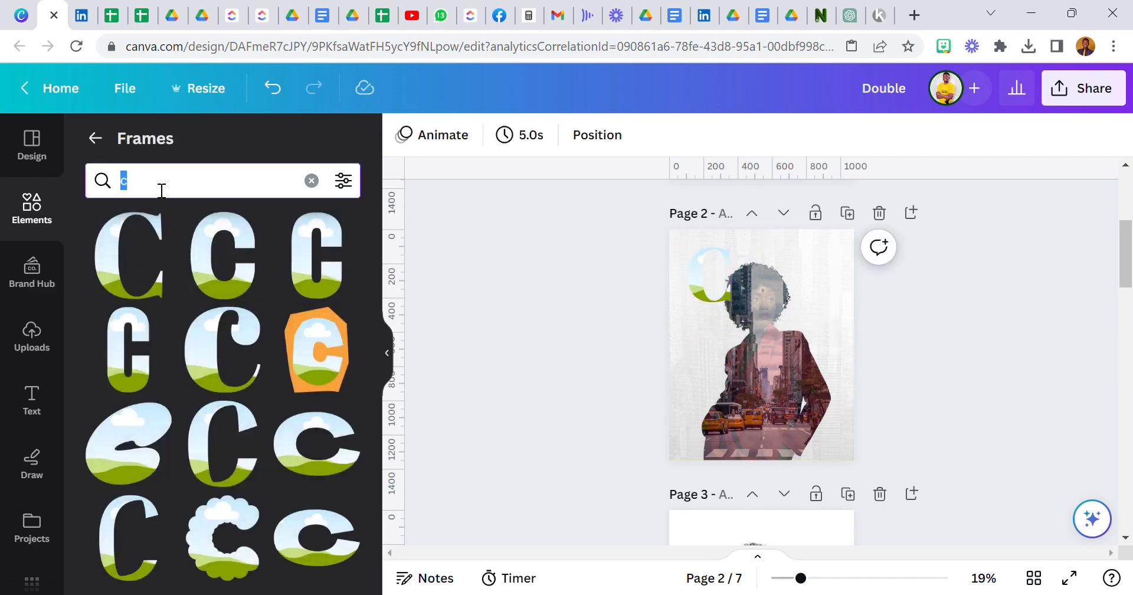
pyautogui.write('i')
pyautogui.press('Return')
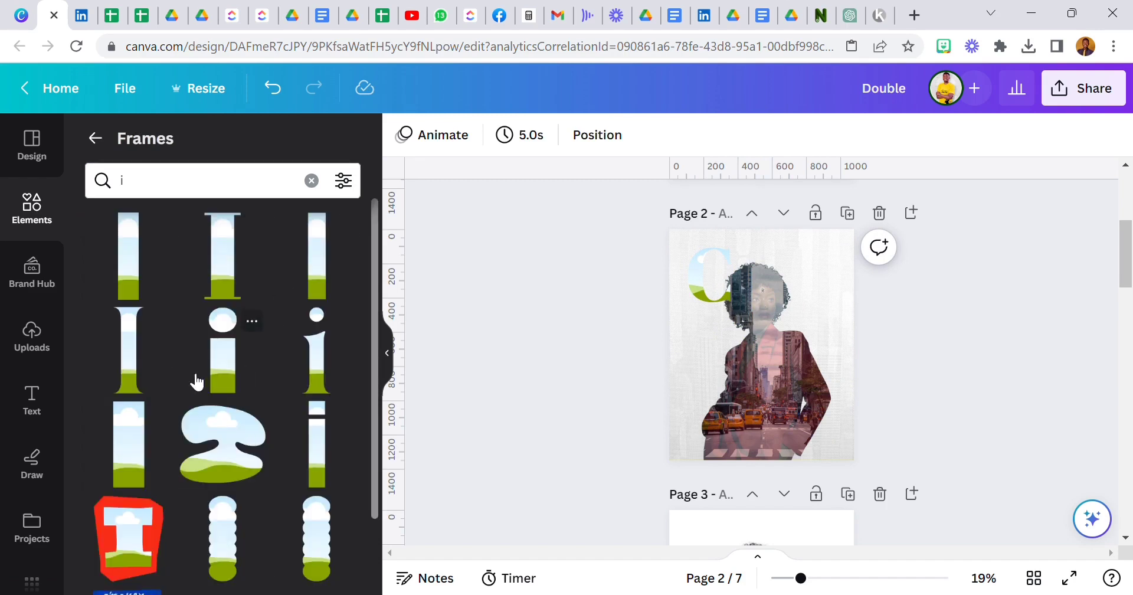
pyautogui.click(146, 361)
pyautogui.moveTo(770, 386); pyautogui.dragTo(671, 302)
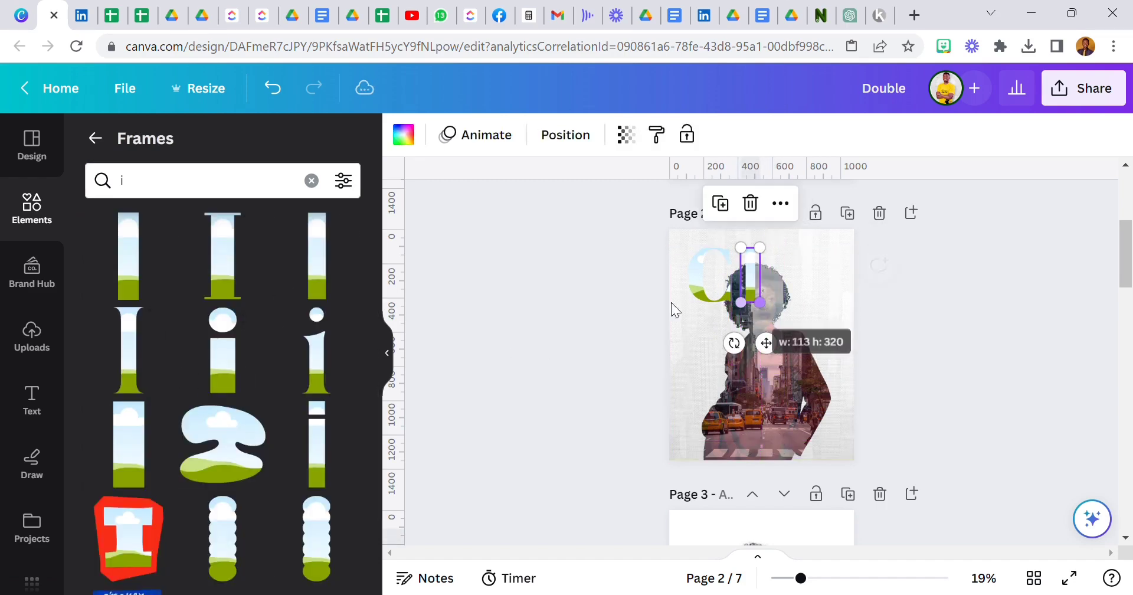
# - Search frames for 't' and place a matching-size T frame right of the I
pyautogui.click(205, 201)
pyautogui.press('BackSpace')
pyautogui.write('t')
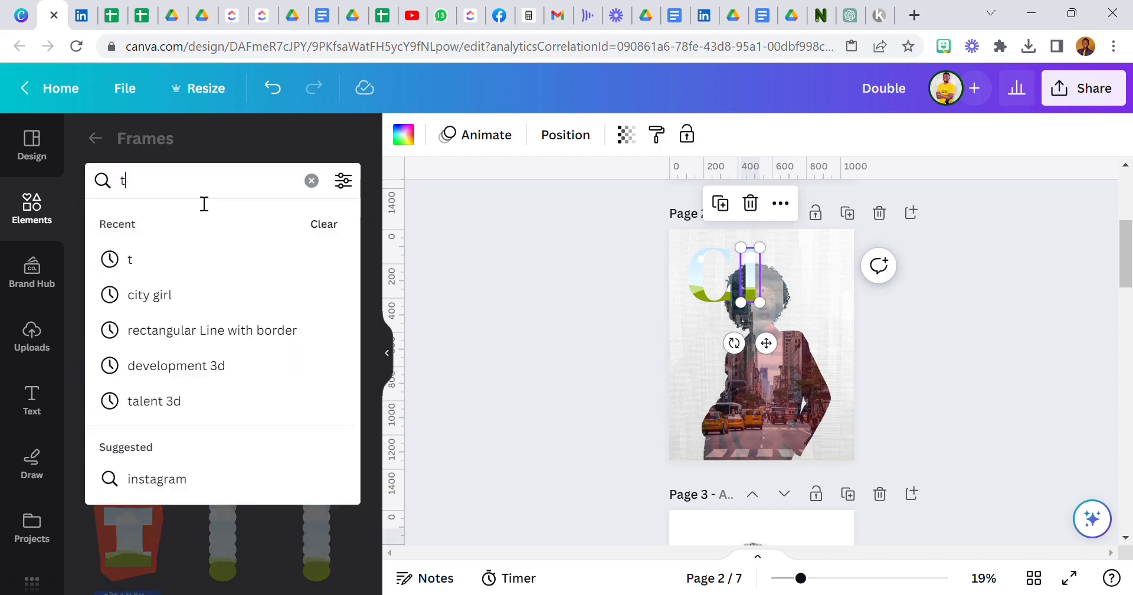
pyautogui.press('Return')
pyautogui.click(145, 354)
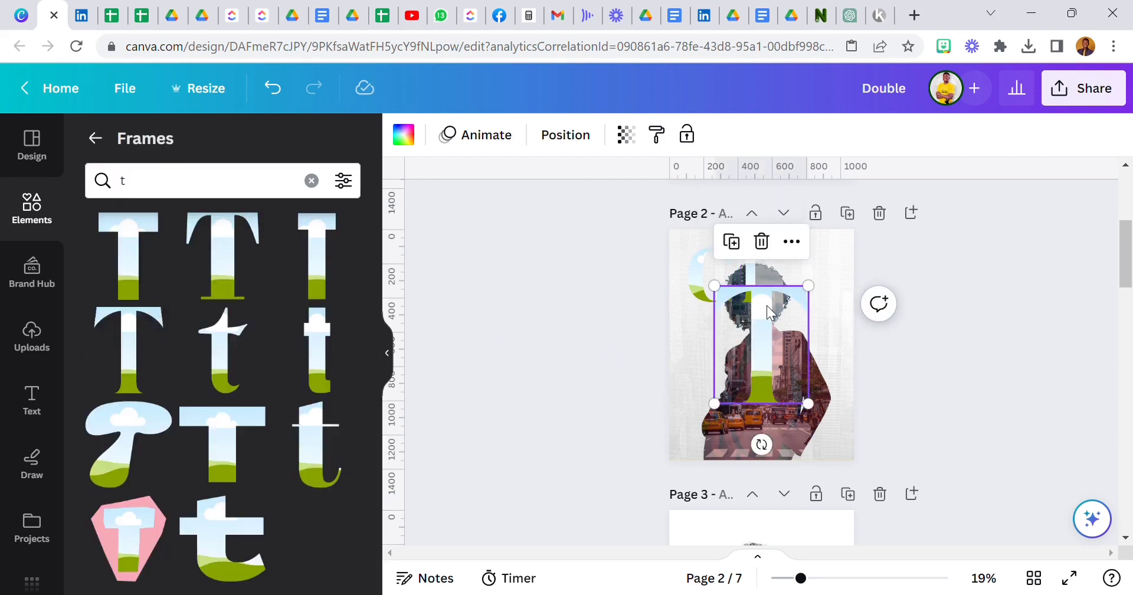
pyautogui.moveTo(766, 306); pyautogui.dragTo(823, 294)
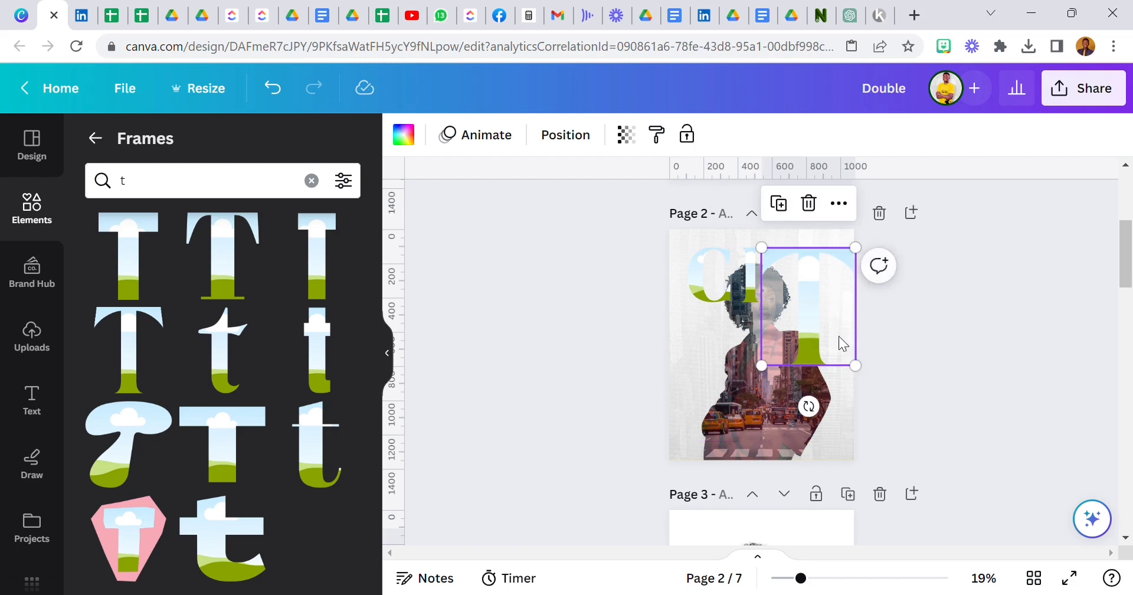
pyautogui.moveTo(869, 372); pyautogui.dragTo(791, 277)
# - Search frames for 'y' and add a Y frame, resized to 265 × 320, ending the word
pyautogui.click(171, 186)
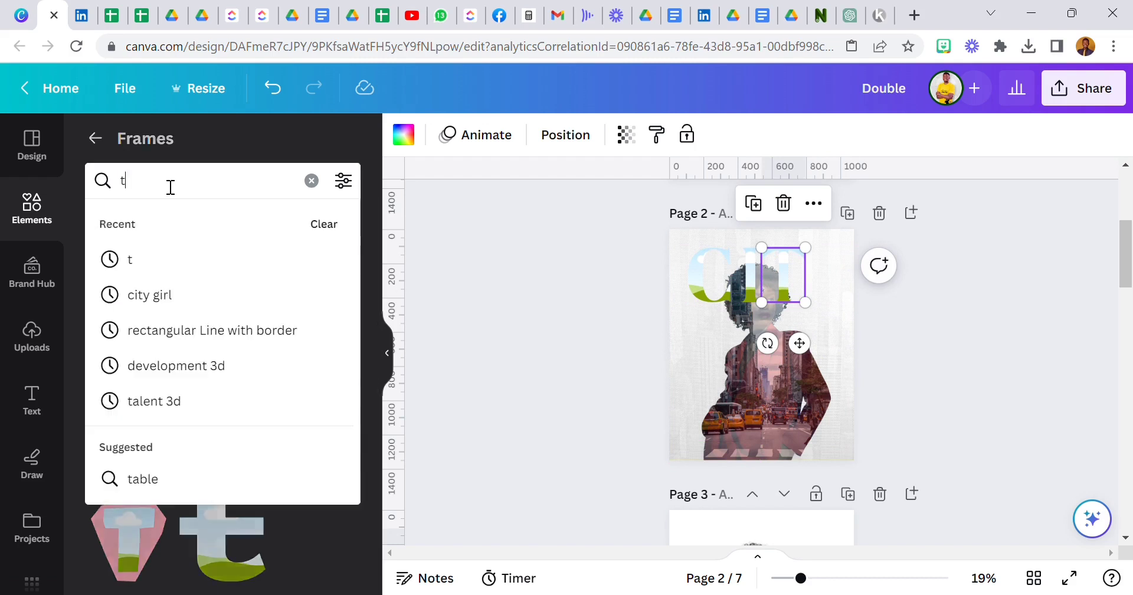
pyautogui.press('BackSpace')
pyautogui.write('y')
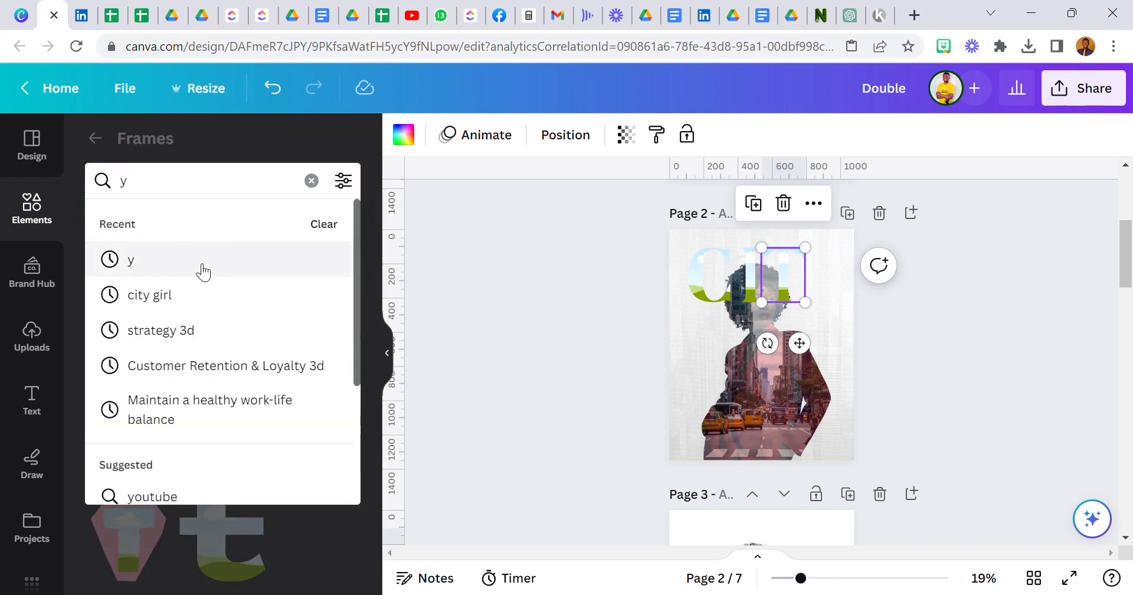
pyautogui.click(203, 272)
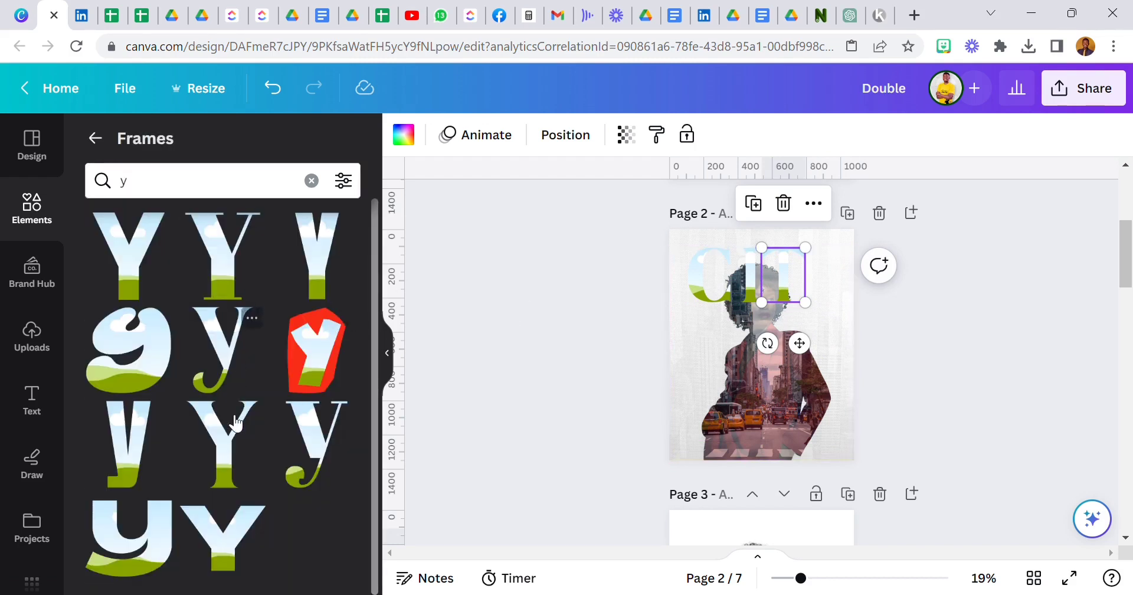
pyautogui.click(235, 422)
pyautogui.moveTo(763, 331); pyautogui.dragTo(847, 337)
pyautogui.click(901, 366)
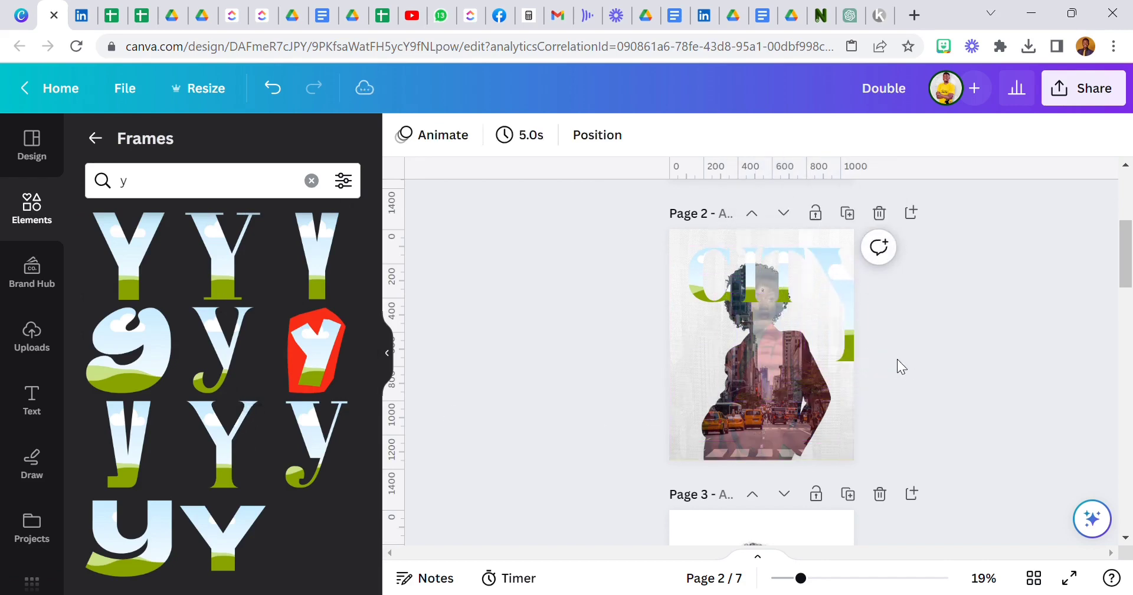
pyautogui.click(894, 357)
pyautogui.moveTo(897, 362); pyautogui.dragTo(844, 322)
pyautogui.click(621, 297)
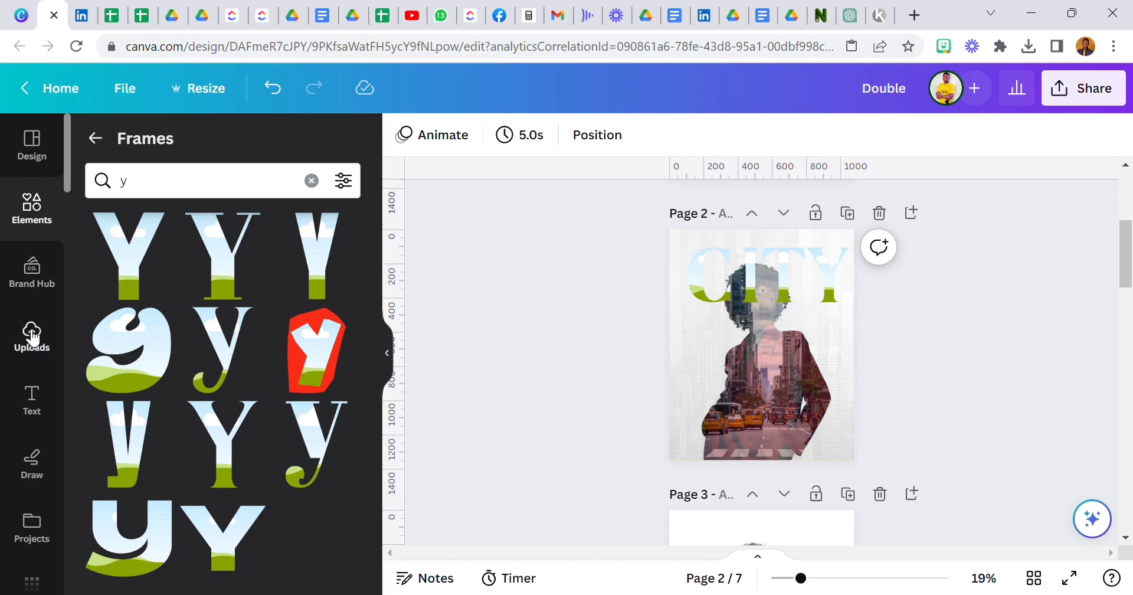
pyautogui.scroll(-3, 33, 451)
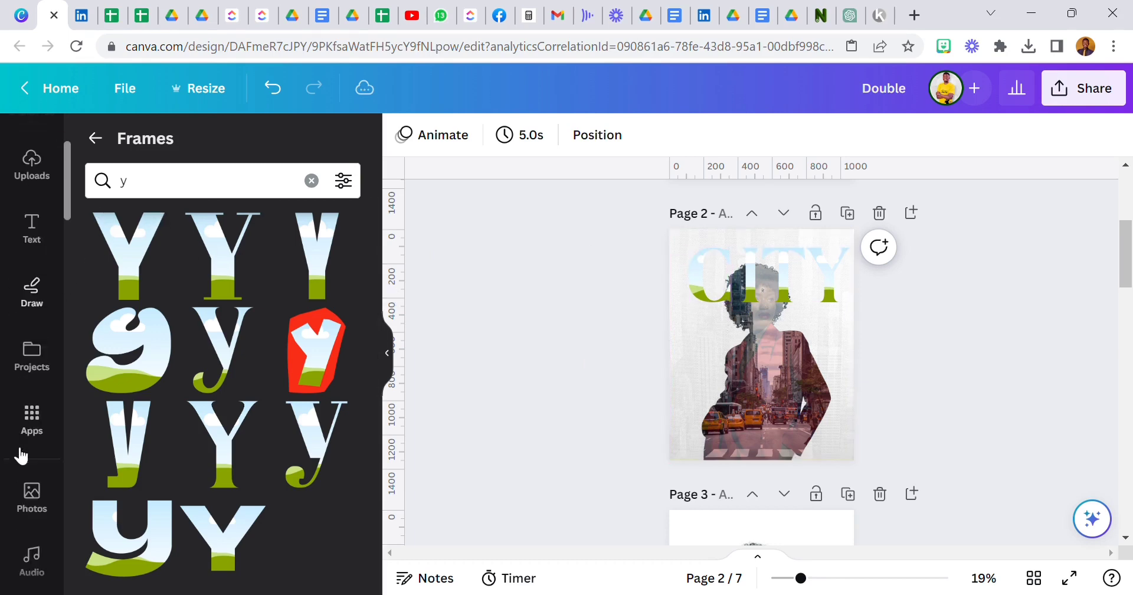
# - Fill the C, I, T and Y frames with the night city photo
pyautogui.click(32, 486)
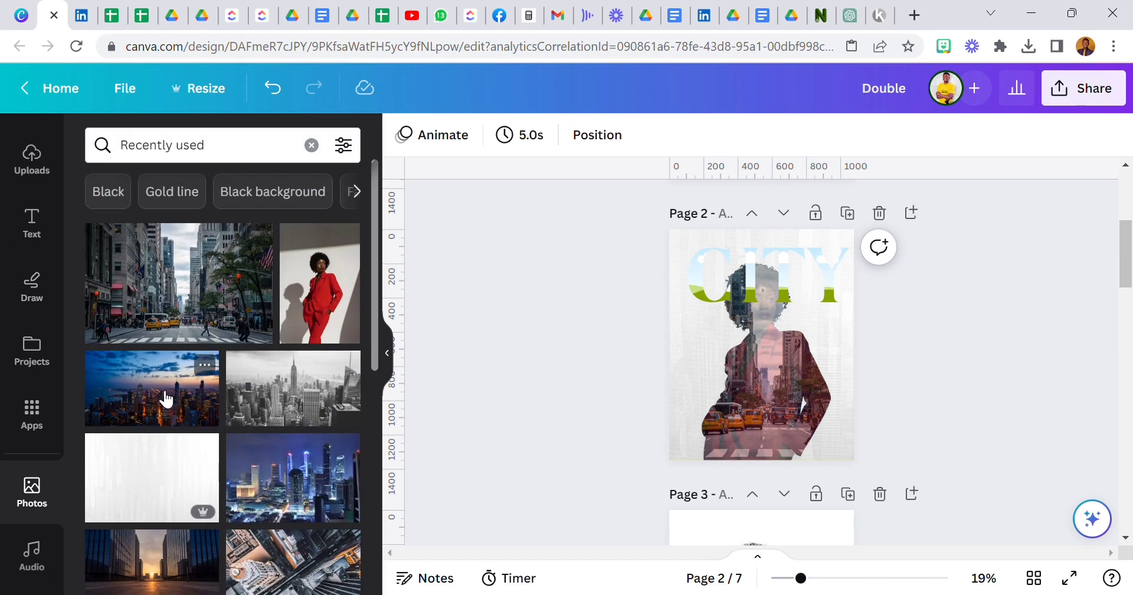
pyautogui.moveTo(166, 400); pyautogui.dragTo(695, 280)
pyautogui.moveTo(154, 389); pyautogui.dragTo(752, 262)
pyautogui.moveTo(202, 400); pyautogui.dragTo(784, 284)
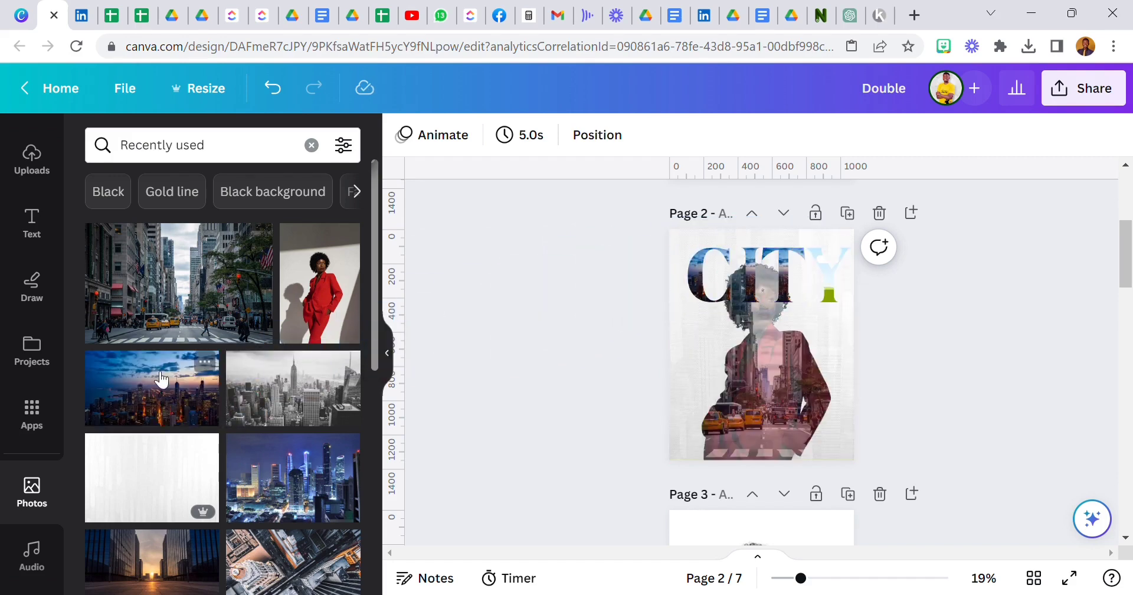
pyautogui.moveTo(157, 384); pyautogui.dragTo(831, 270)
# - Respace the I and Y, then resize the grouped CITY letters to 908 × 305, centred
pyautogui.moveTo(800, 577); pyautogui.dragTo(829, 577)
pyautogui.moveTo(749, 309); pyautogui.dragTo(829, 298)
pyautogui.click(869, 274)
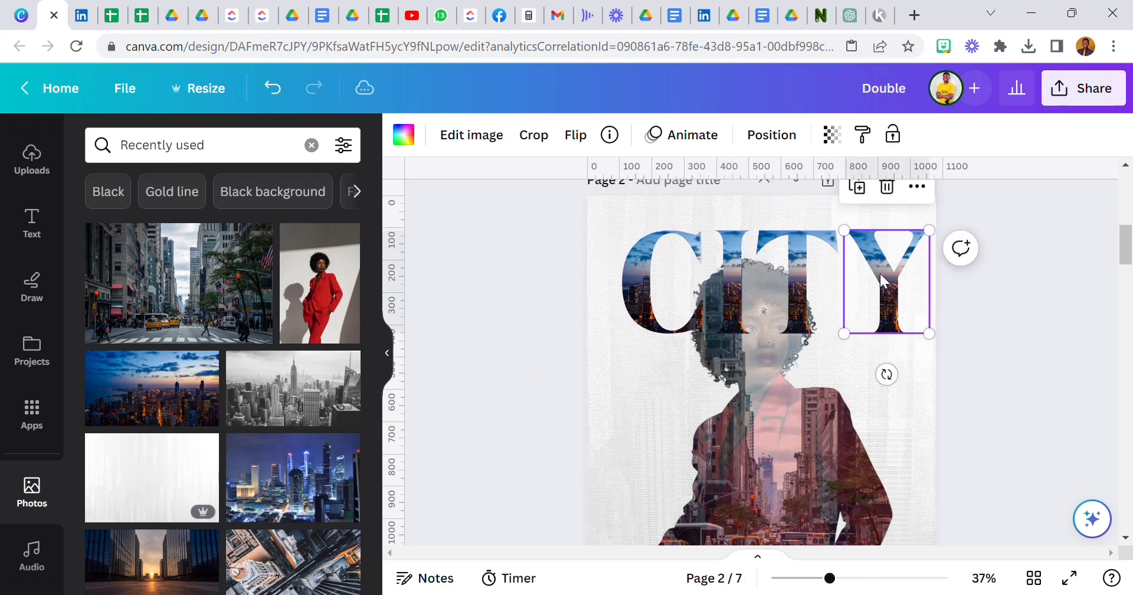
pyautogui.moveTo(893, 286); pyautogui.dragTo(890, 287)
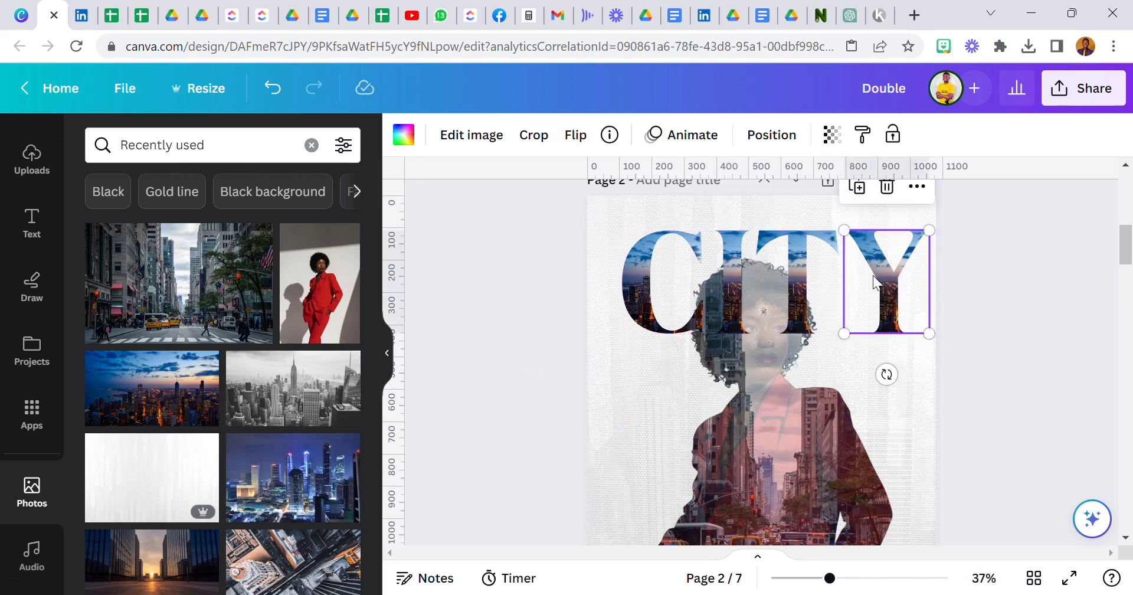
pyautogui.click(885, 374)
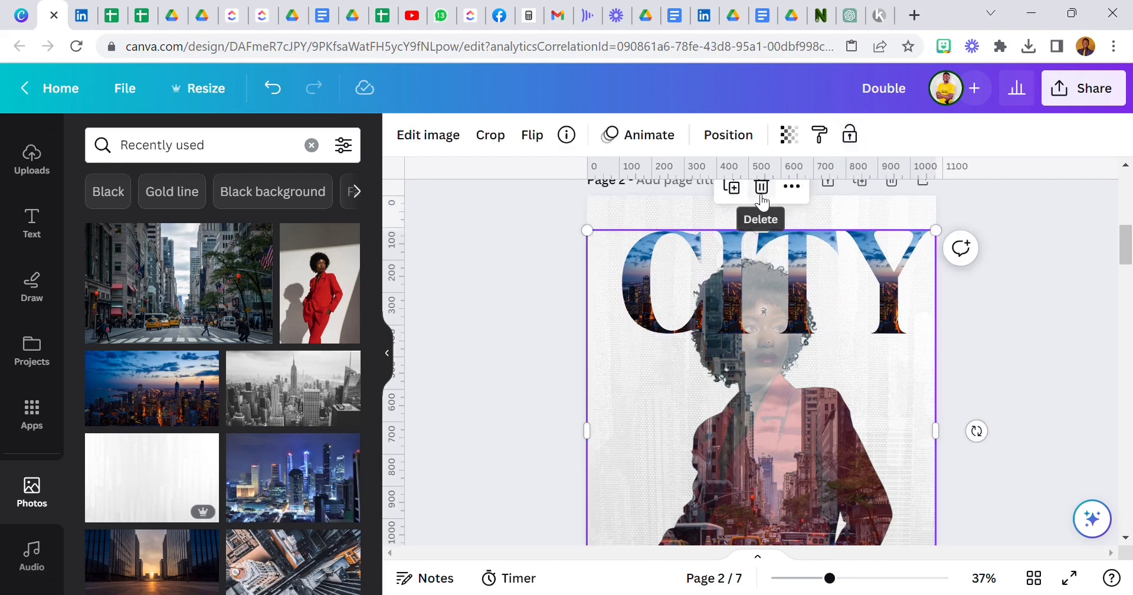
pyautogui.click(850, 135)
pyautogui.moveTo(616, 214); pyautogui.dragTo(922, 330)
pyautogui.moveTo(899, 282); pyautogui.dragTo(886, 276)
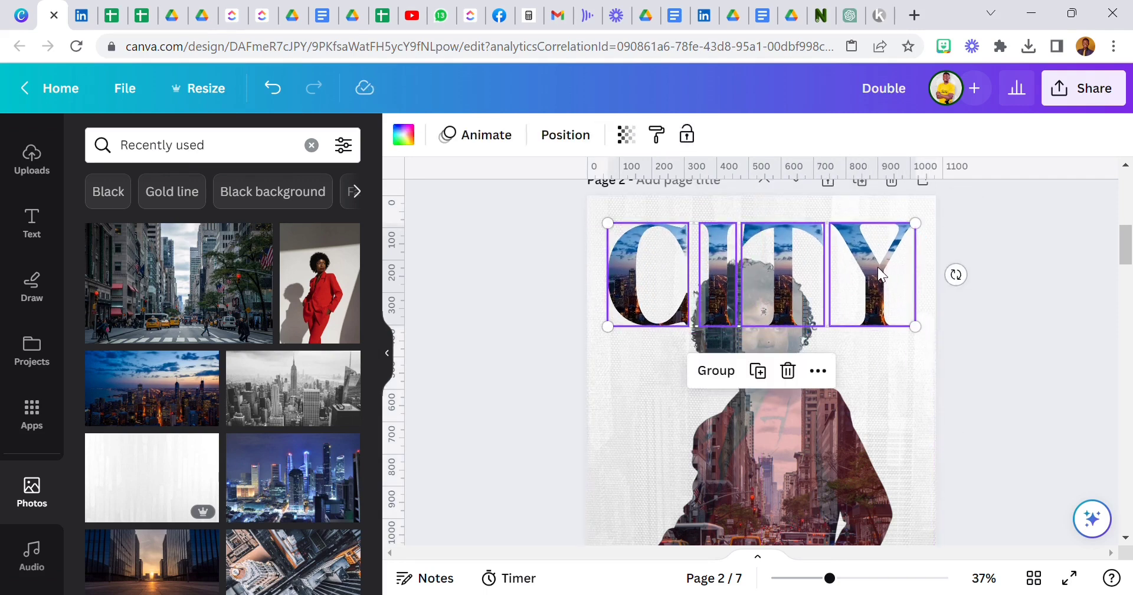
pyautogui.moveTo(915, 327); pyautogui.dragTo(901, 321)
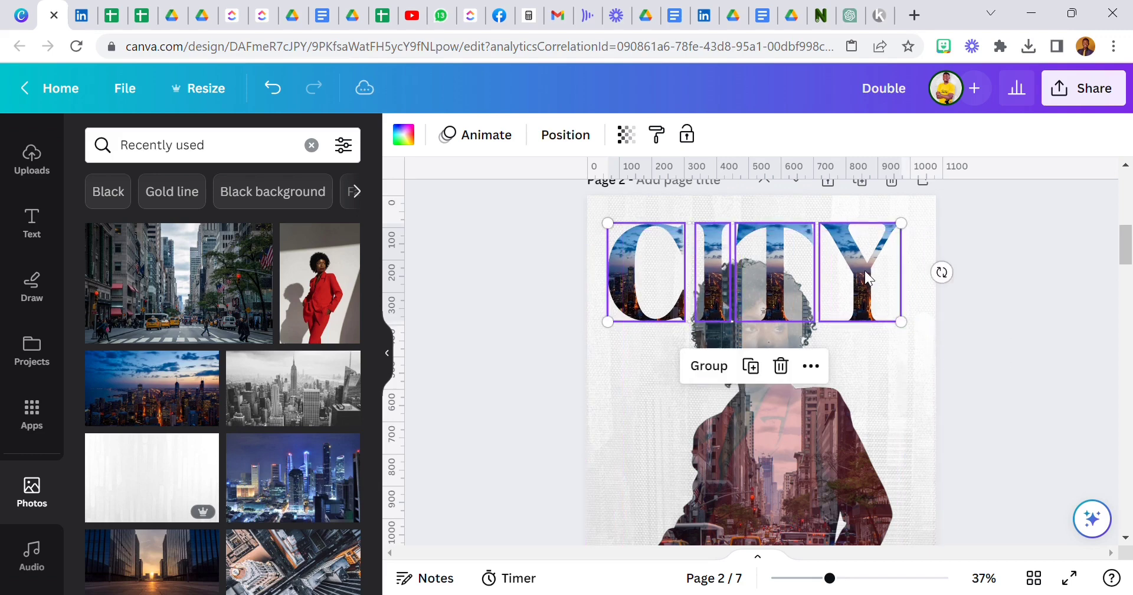
pyautogui.moveTo(865, 270); pyautogui.dragTo(877, 281)
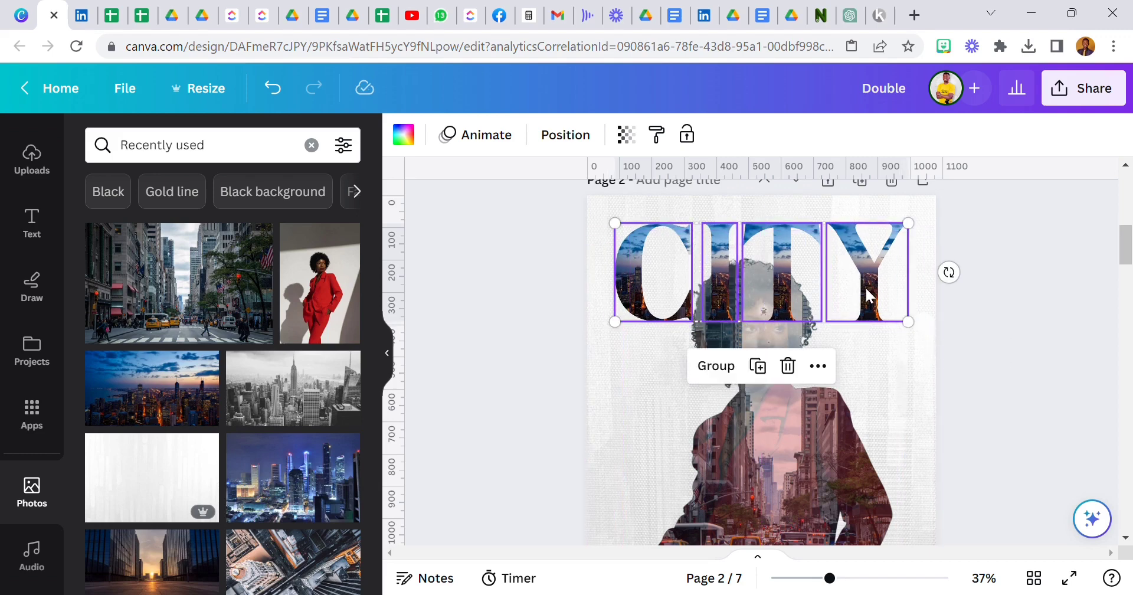
# - Shrink the portrait photo to 994 × 1143
pyautogui.click(666, 262)
pyautogui.click(758, 190)
pyautogui.click(758, 188)
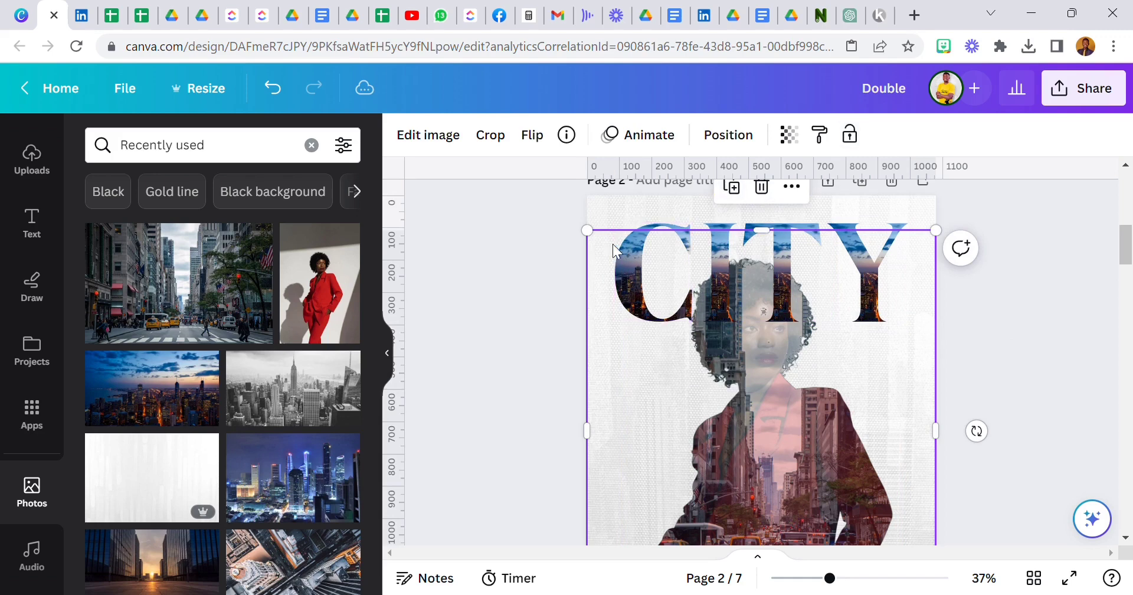
pyautogui.moveTo(587, 230); pyautogui.dragTo(630, 272)
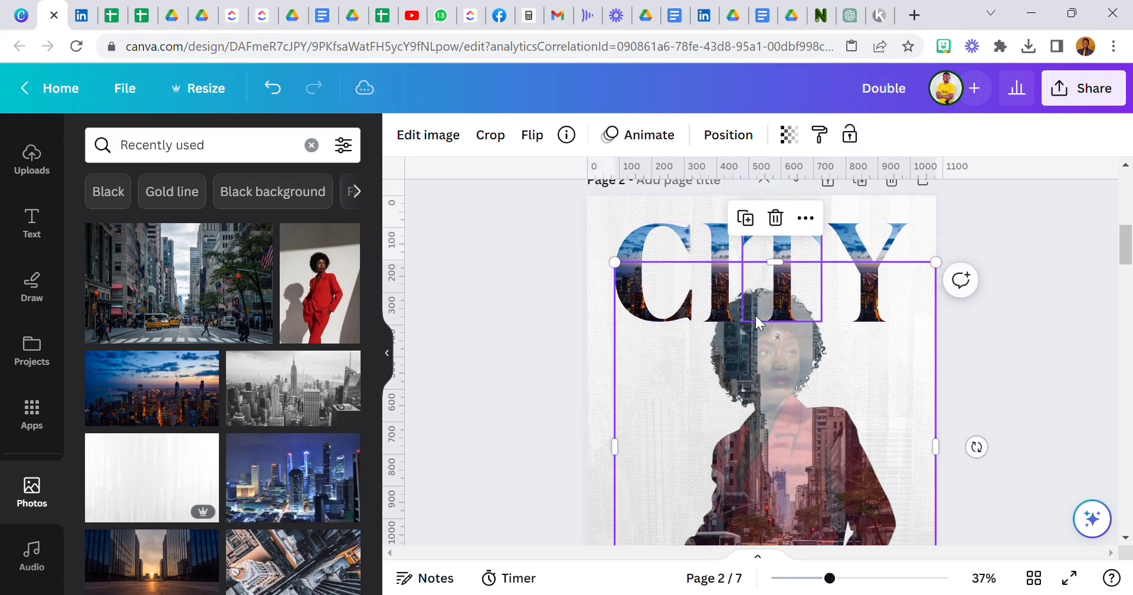
# - Bring the portrait in front of the CITY letters and centre it horizontally at X 43
pyautogui.click(728, 134)
pyautogui.click(187, 220)
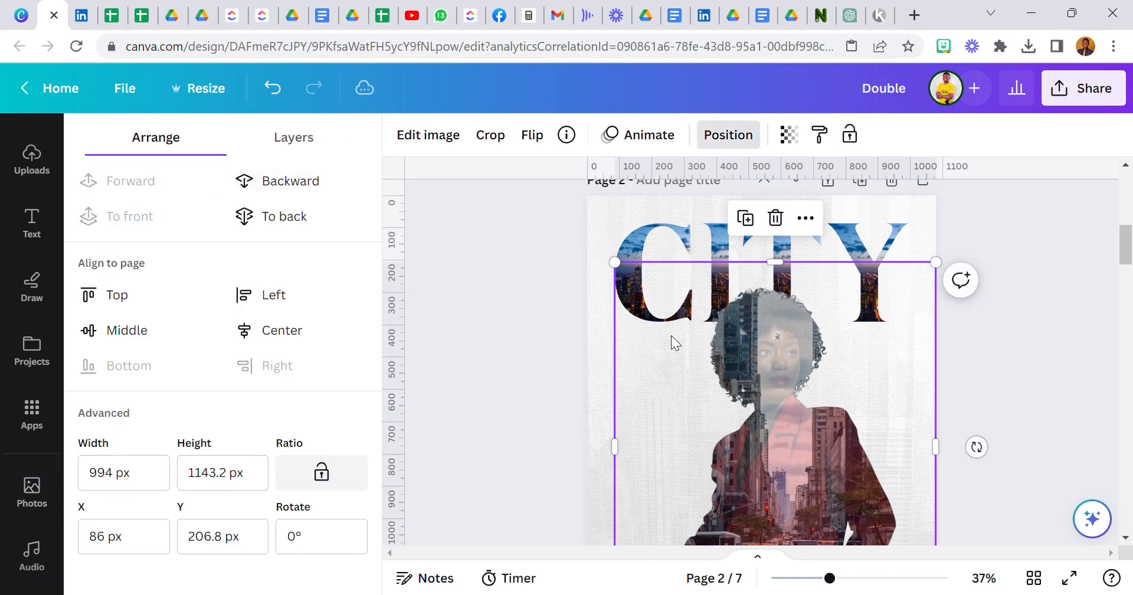
pyautogui.scroll(-3, 671, 336)
pyautogui.press('Left')
pyautogui.press('Left')
pyautogui.press('Left')
pyautogui.press('Left')
pyautogui.press('Left')
pyautogui.press('Left')
pyautogui.press('Left')
pyautogui.press('Left')
pyautogui.press('Left')
pyautogui.press('Left')
pyautogui.press('Left')
pyautogui.press('Left')
pyautogui.press('Left')
pyautogui.press('Left')
pyautogui.press('Left')
pyautogui.press('Left')
pyautogui.press('Left')
pyautogui.press('Left')
pyautogui.press('Left')
pyautogui.press('Left')
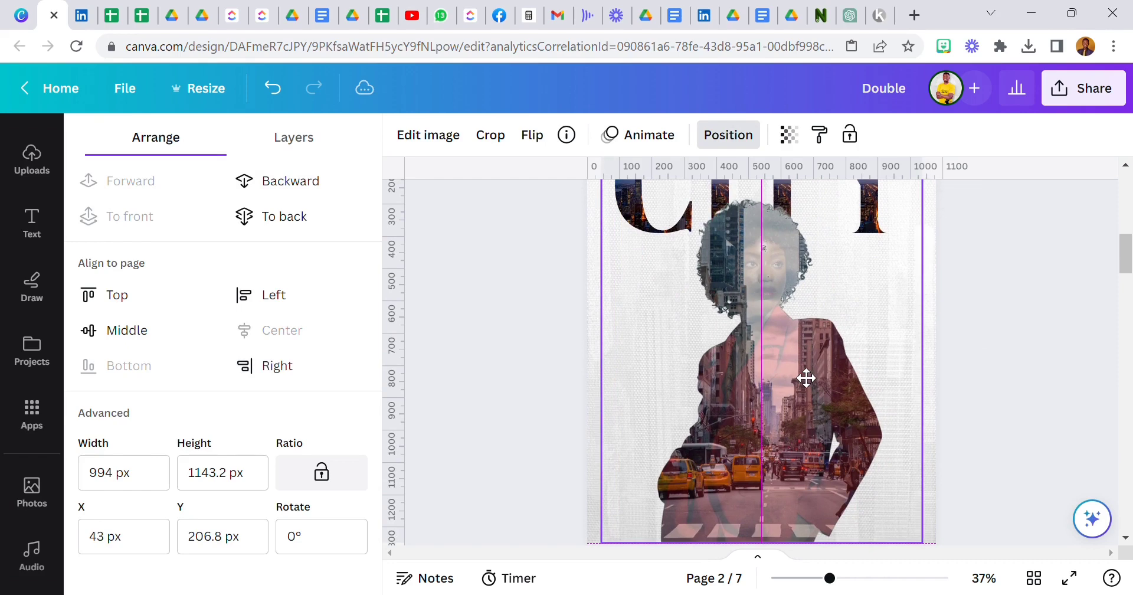
pyautogui.click(983, 578)
pyautogui.click(963, 502)
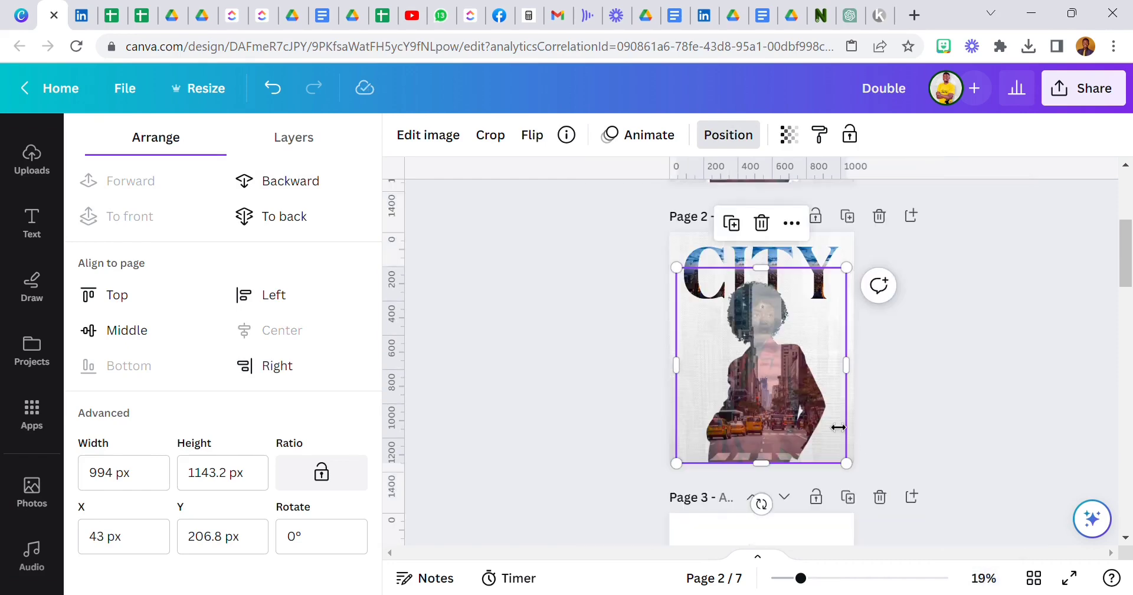
pyautogui.click(619, 338)
pyautogui.click(679, 367)
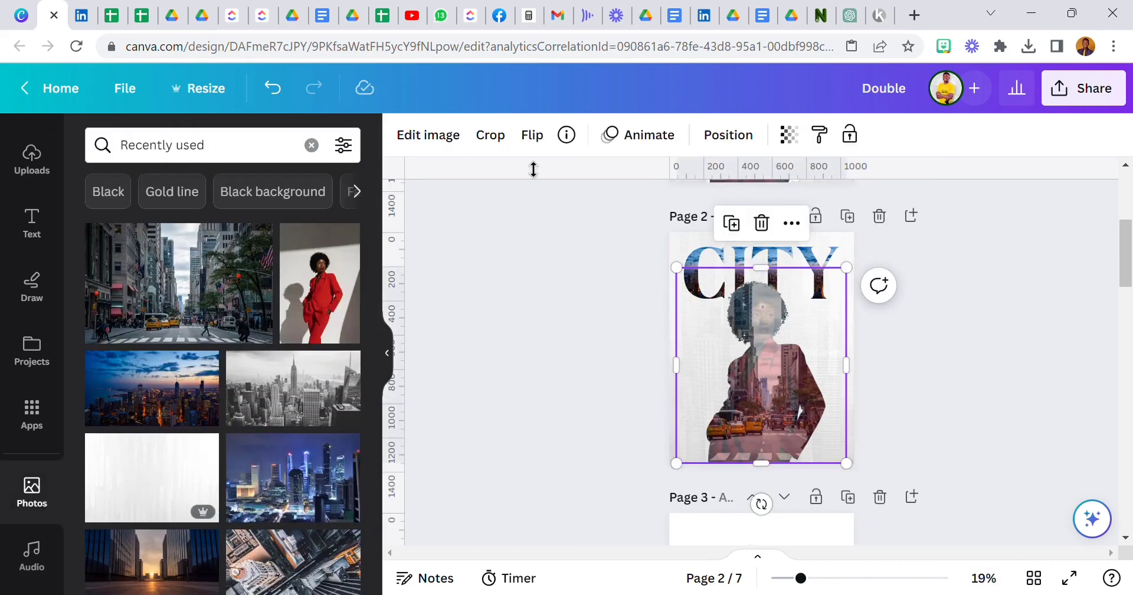
# - Show the Shadows effect options for the portrait photo under Edit image
pyautogui.click(434, 139)
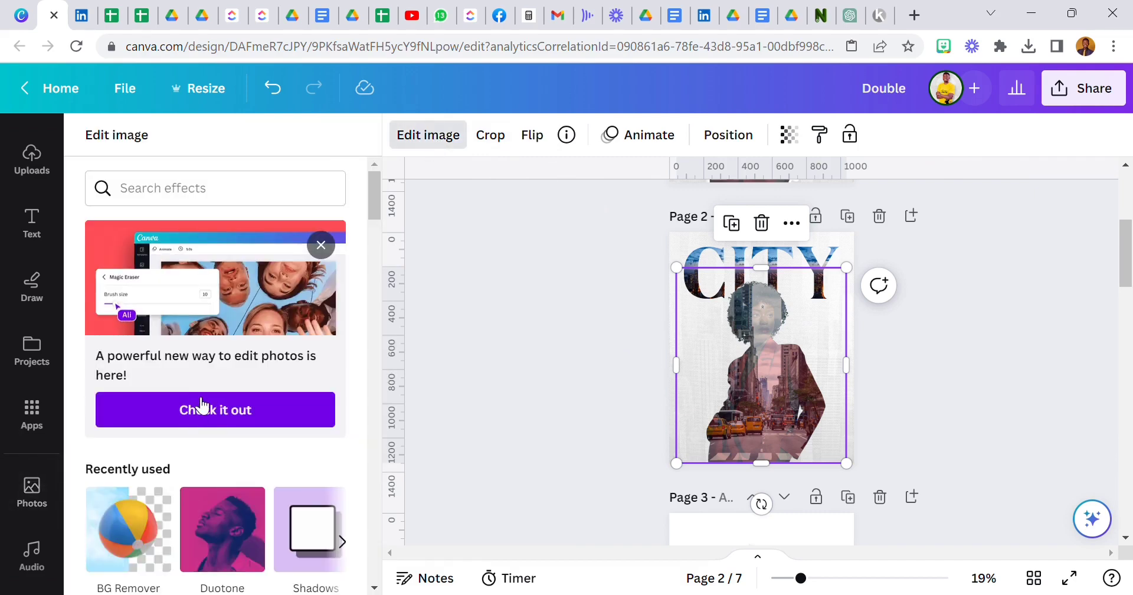
pyautogui.scroll(-2, 203, 397)
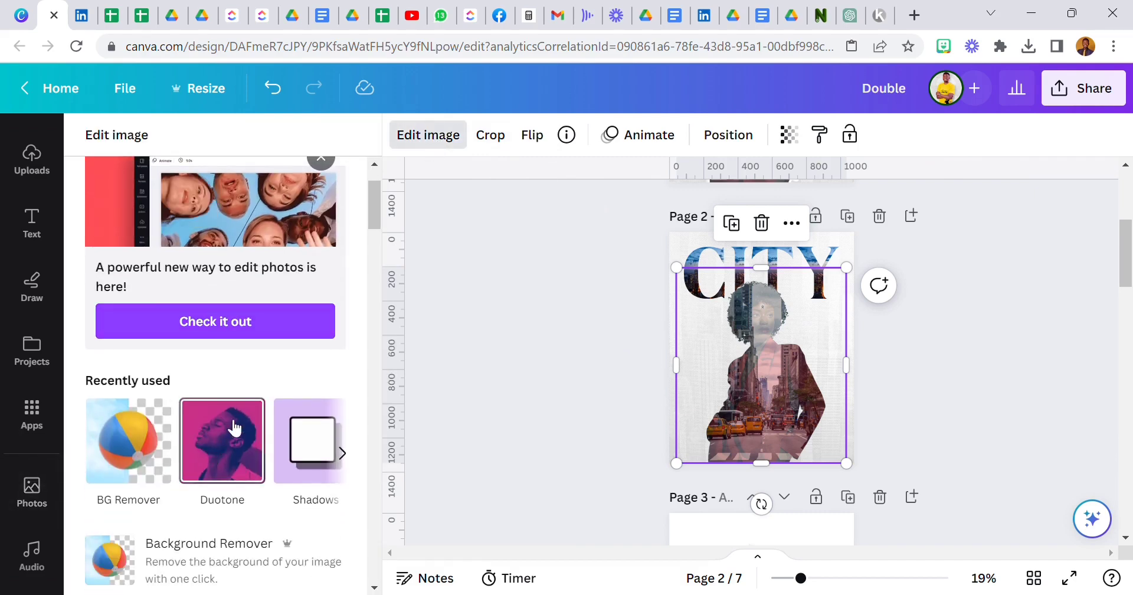
pyautogui.click(320, 450)
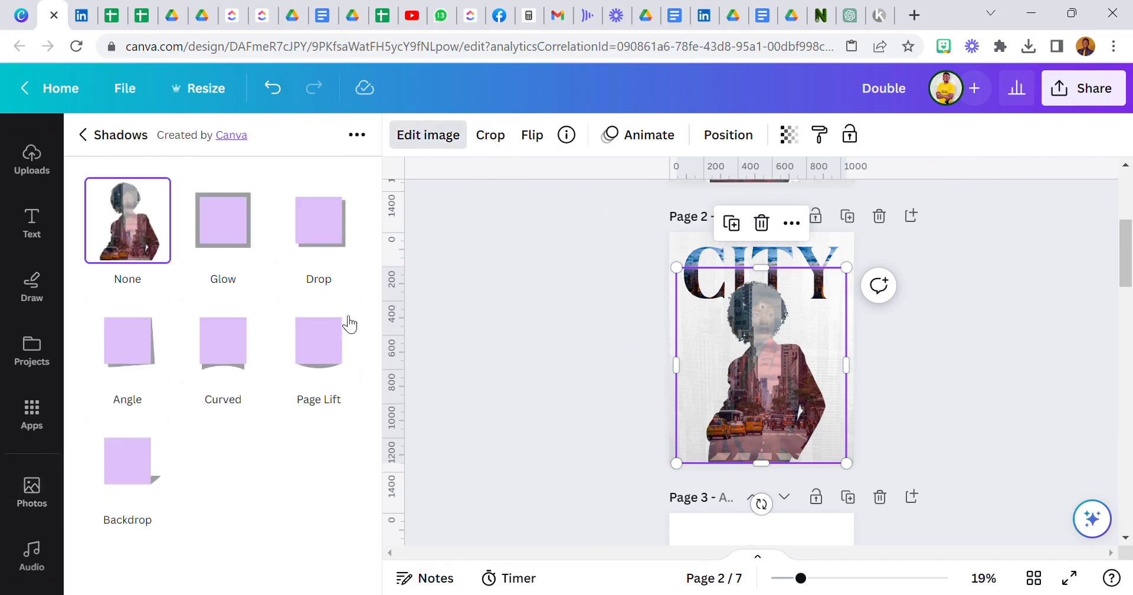
# - Add a white Glow shadow to the portrait with no blur and size 13
pyautogui.click(223, 223)
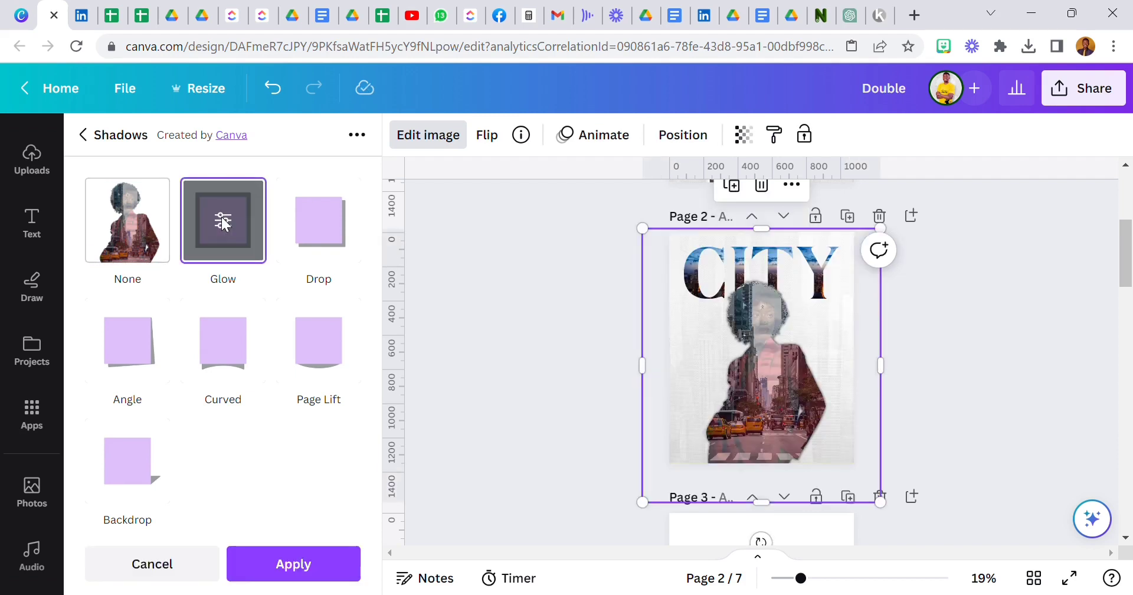
pyautogui.click(234, 222)
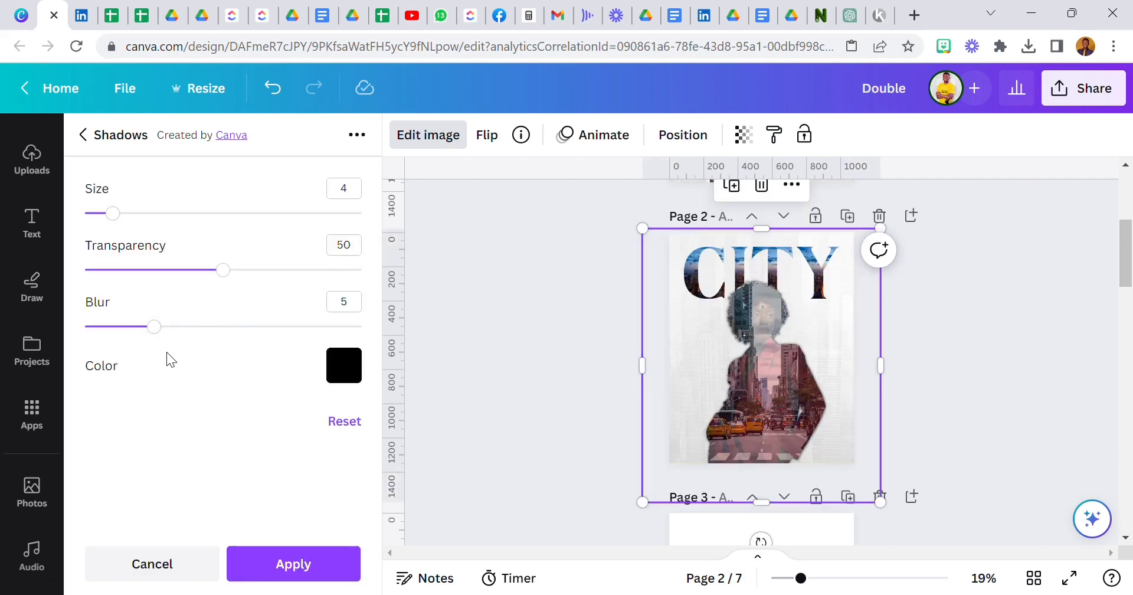
pyautogui.click(342, 377)
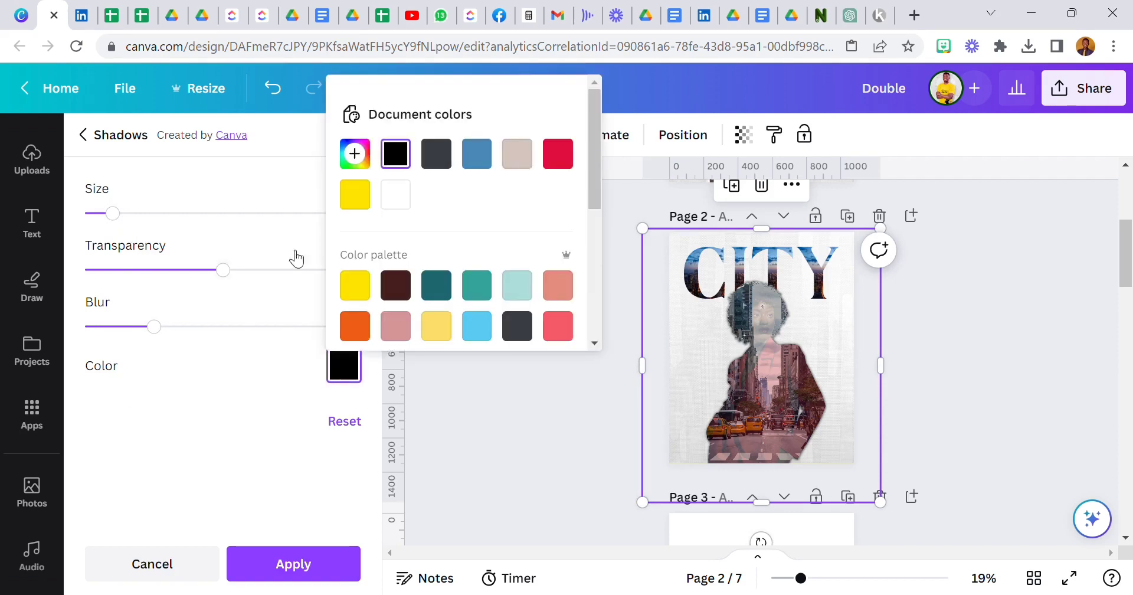
pyautogui.click(406, 195)
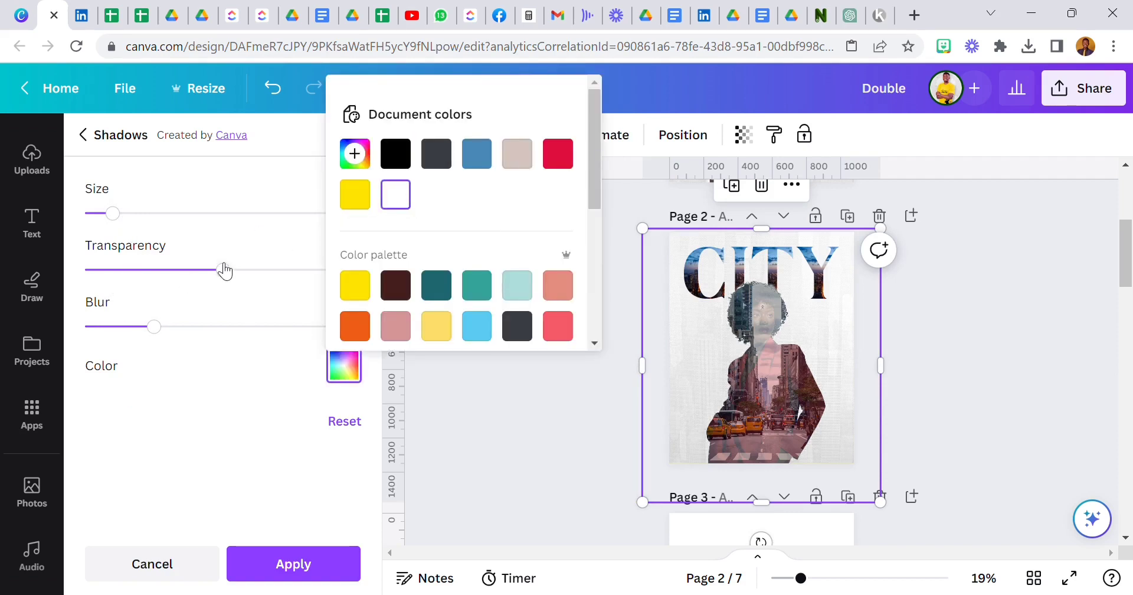
pyautogui.moveTo(154, 327); pyautogui.dragTo(96, 336)
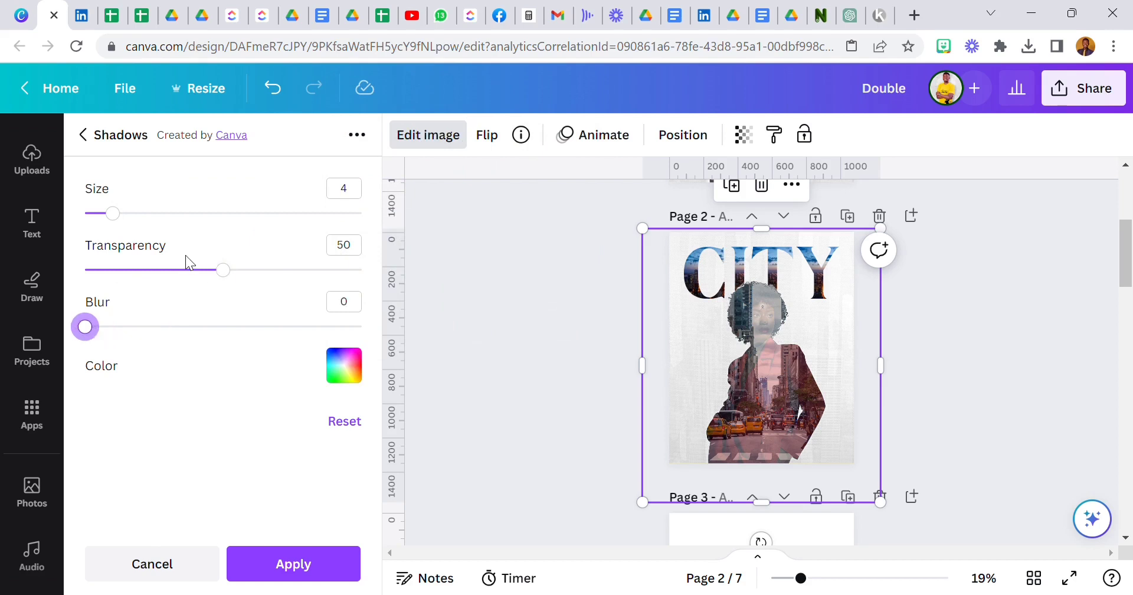
pyautogui.moveTo(112, 214); pyautogui.dragTo(180, 234)
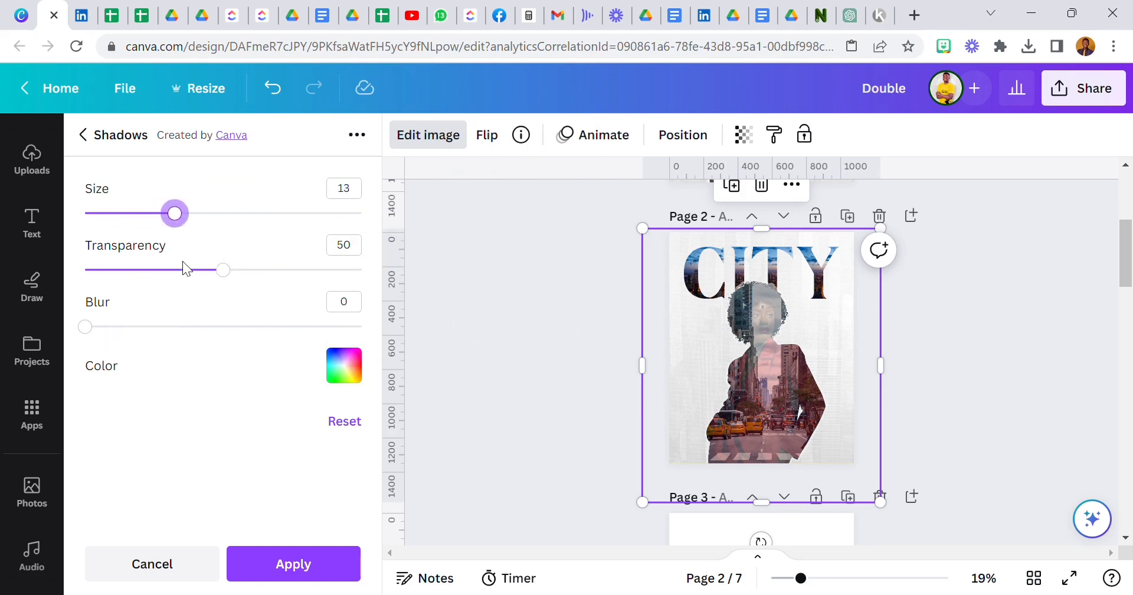
# - Fine-tune the white glow to size 14, transparency 100 and blur 0
pyautogui.moveTo(223, 278); pyautogui.dragTo(184, 285)
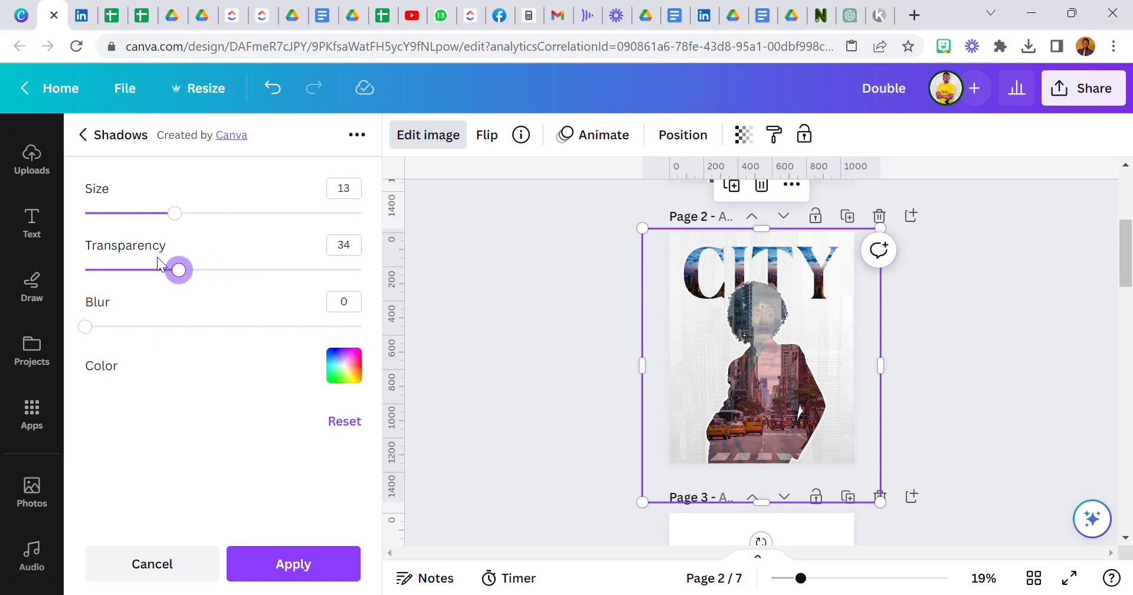
pyautogui.moveTo(183, 217); pyautogui.dragTo(188, 213)
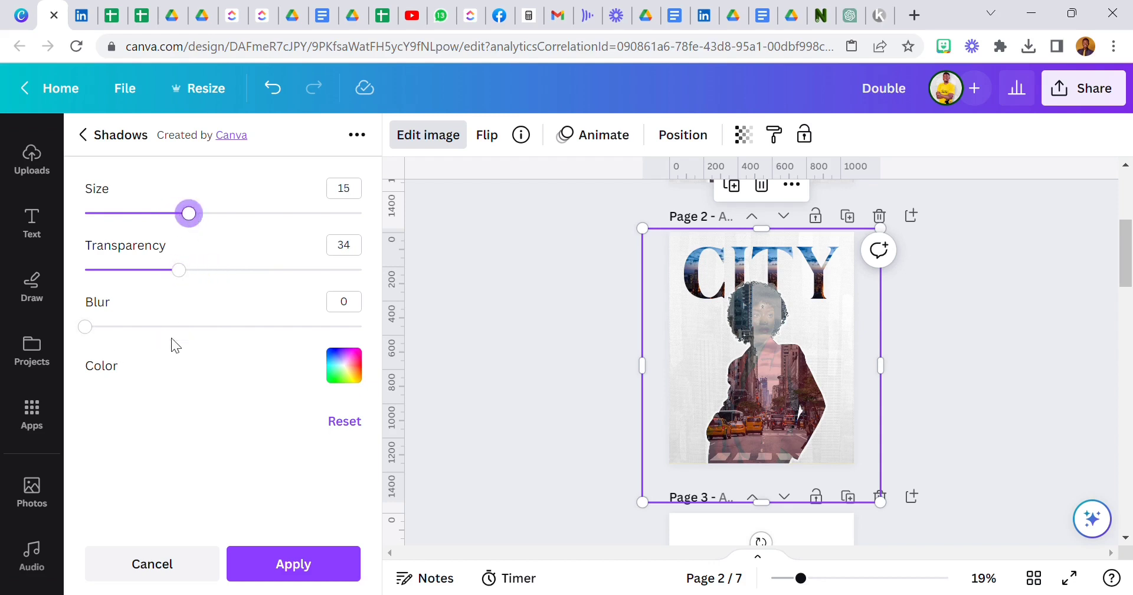
pyautogui.click(98, 327)
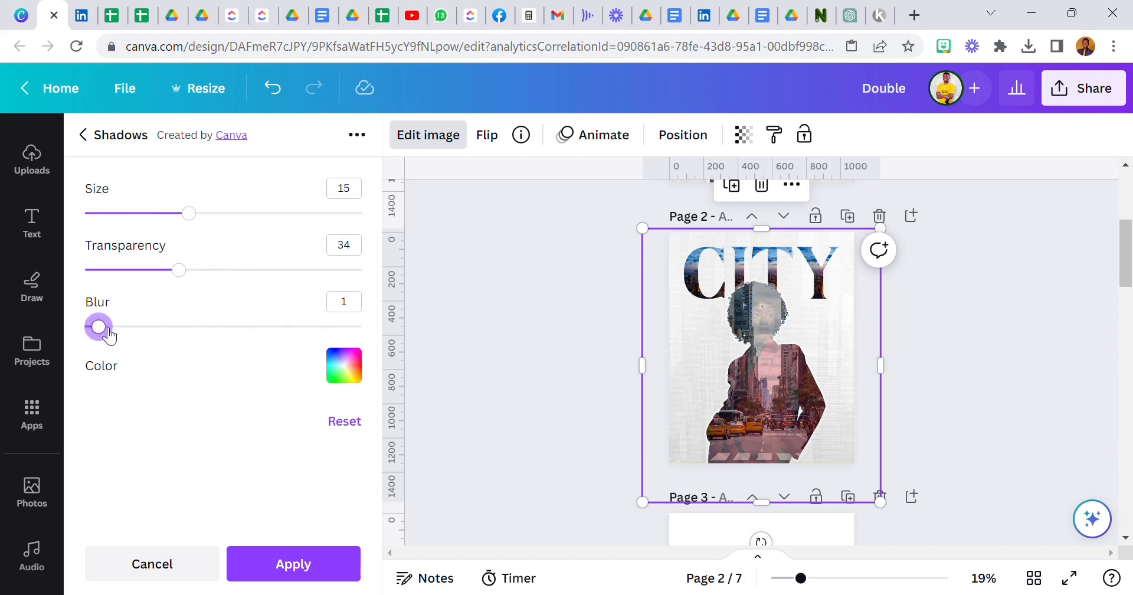
pyautogui.moveTo(110, 336)
pyautogui.mouseDown()
pyautogui.moveTo(128, 340)
pyautogui.moveTo(108, 336)
pyautogui.mouseUp()
pyautogui.moveTo(179, 269); pyautogui.dragTo(302, 272)
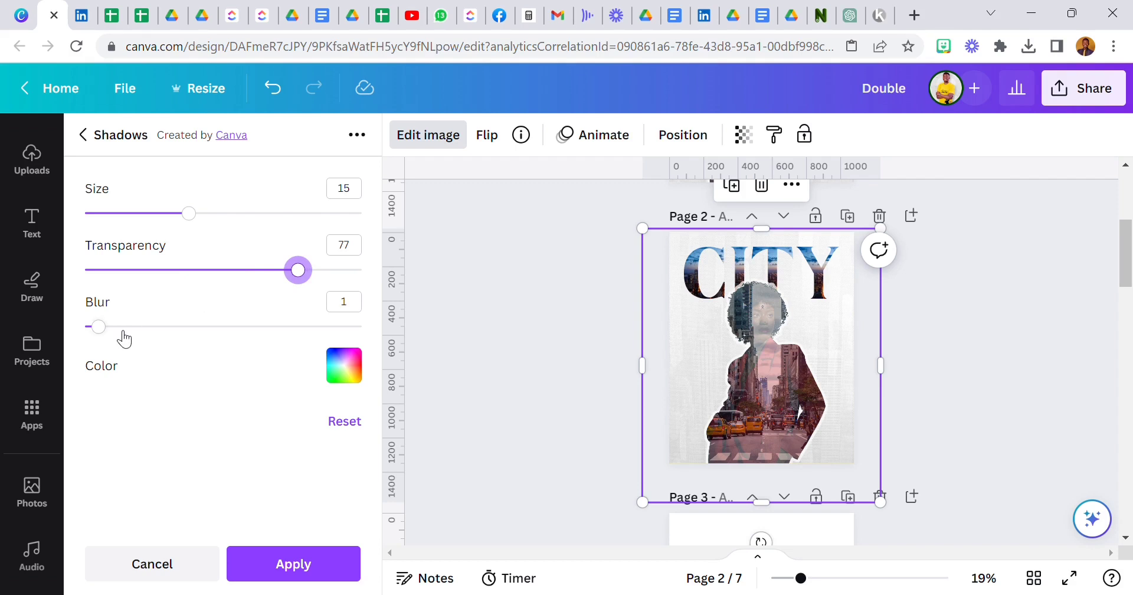
pyautogui.moveTo(104, 329); pyautogui.dragTo(96, 330)
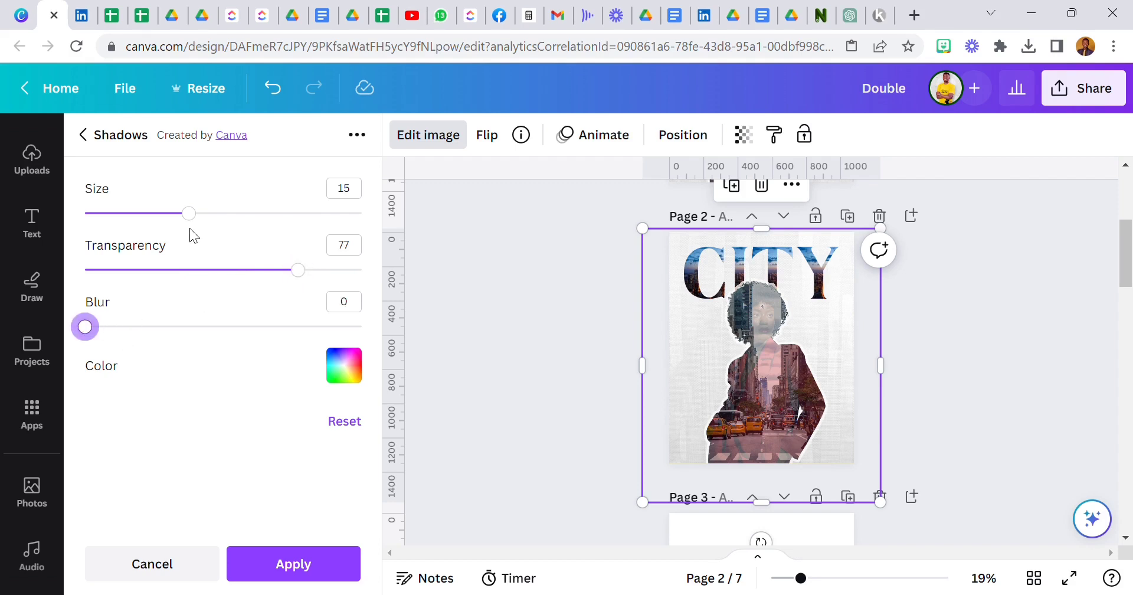
pyautogui.click(341, 366)
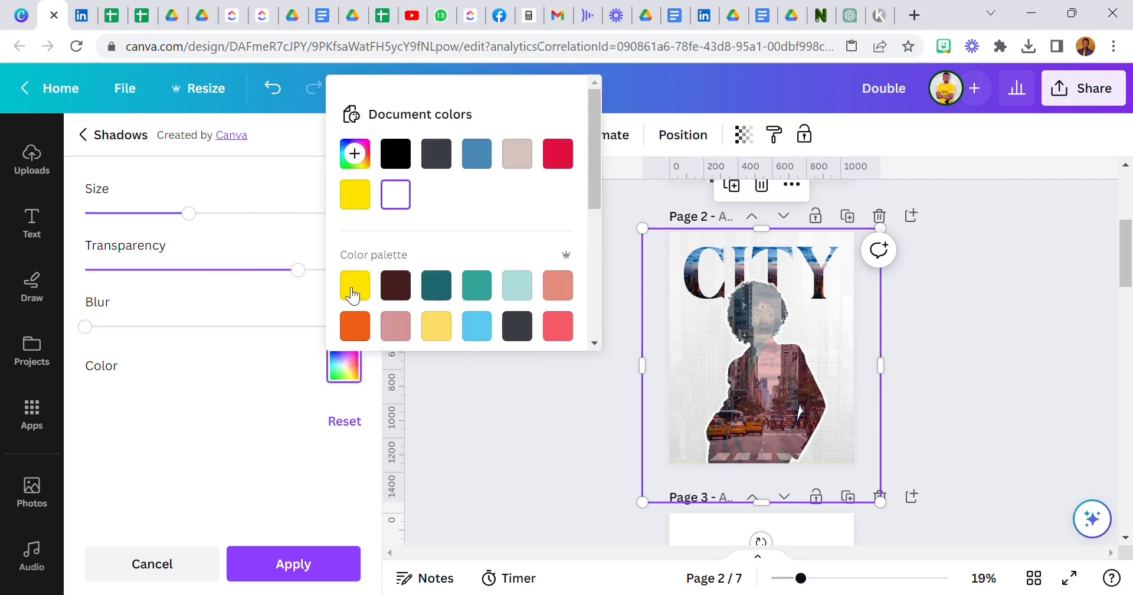
pyautogui.click(396, 194)
pyautogui.click(248, 249)
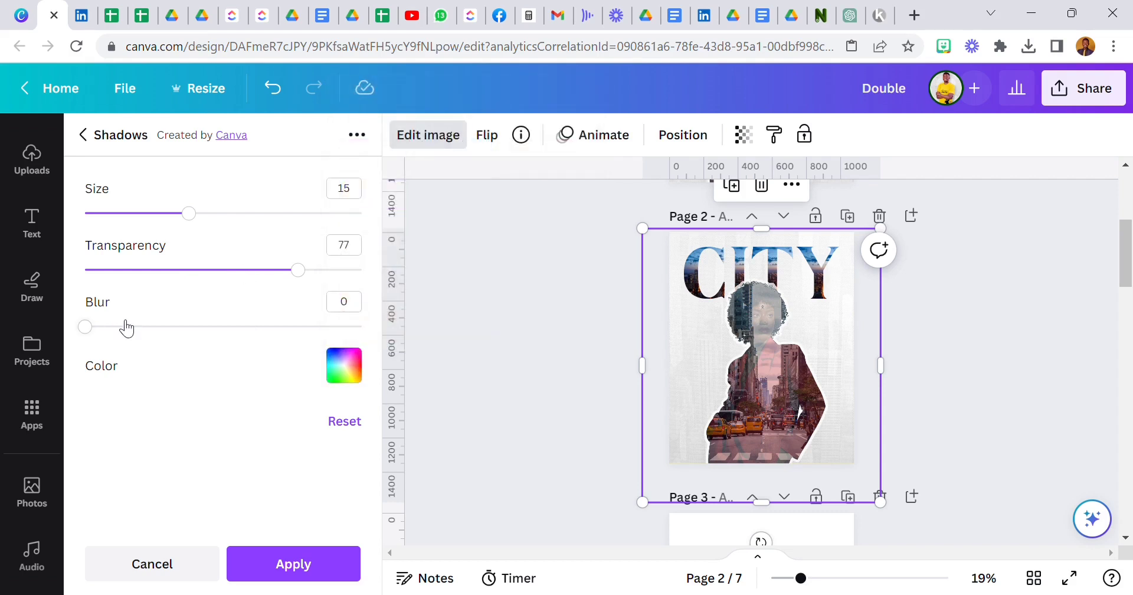
pyautogui.moveTo(299, 270); pyautogui.dragTo(371, 278)
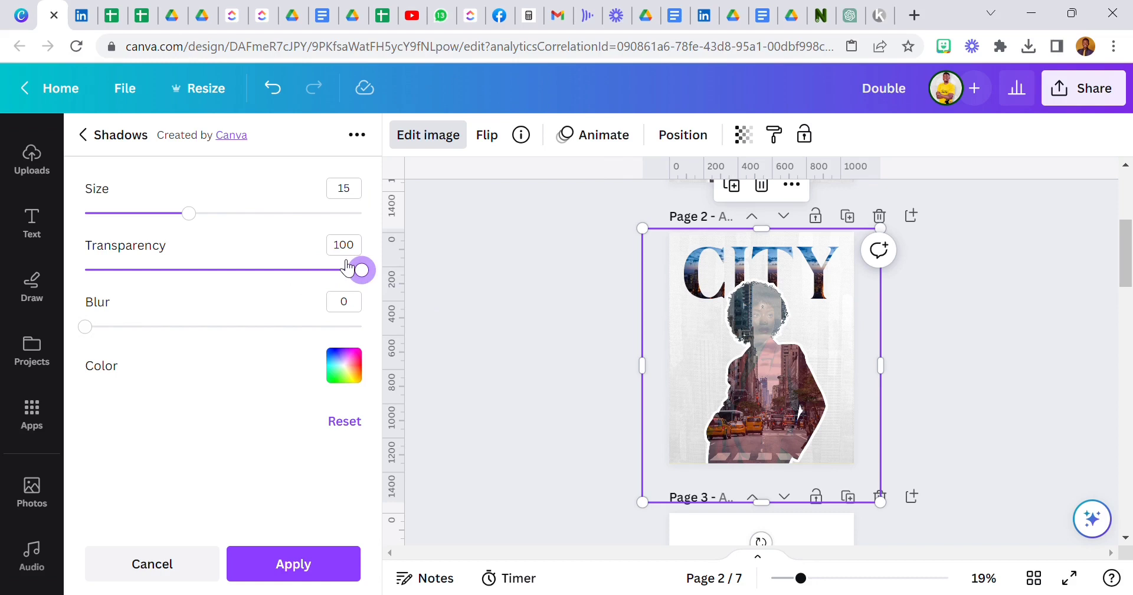
pyautogui.moveTo(189, 213)
pyautogui.mouseDown()
pyautogui.moveTo(175, 214)
pyautogui.moveTo(189, 227)
pyautogui.mouseUp()
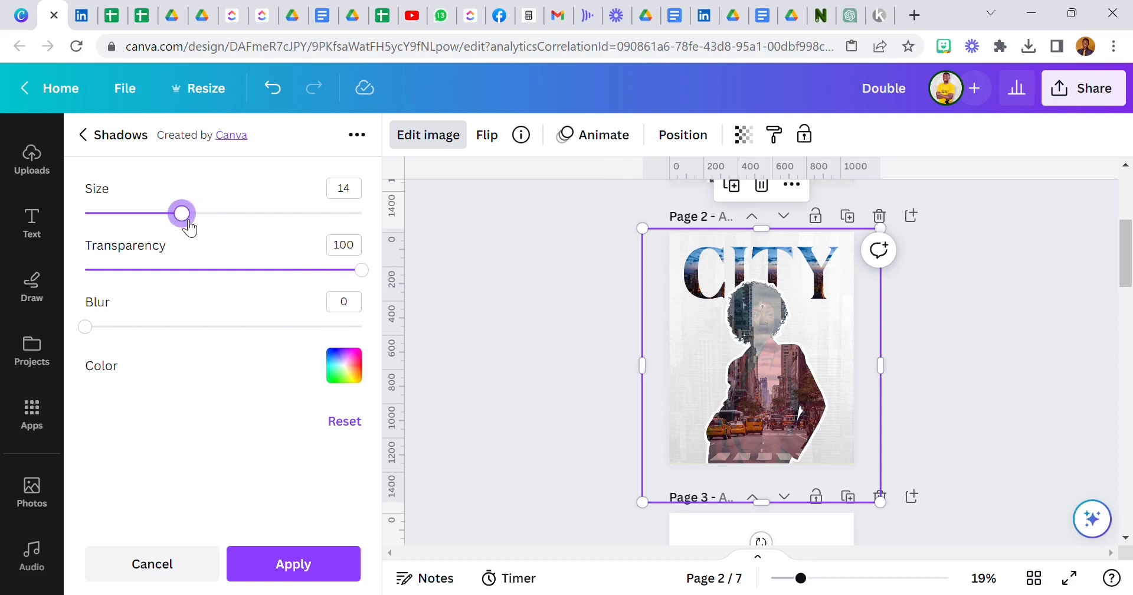
# - Apply the white glow outline, then select and deselect the page 2 cutout
pyautogui.click(322, 560)
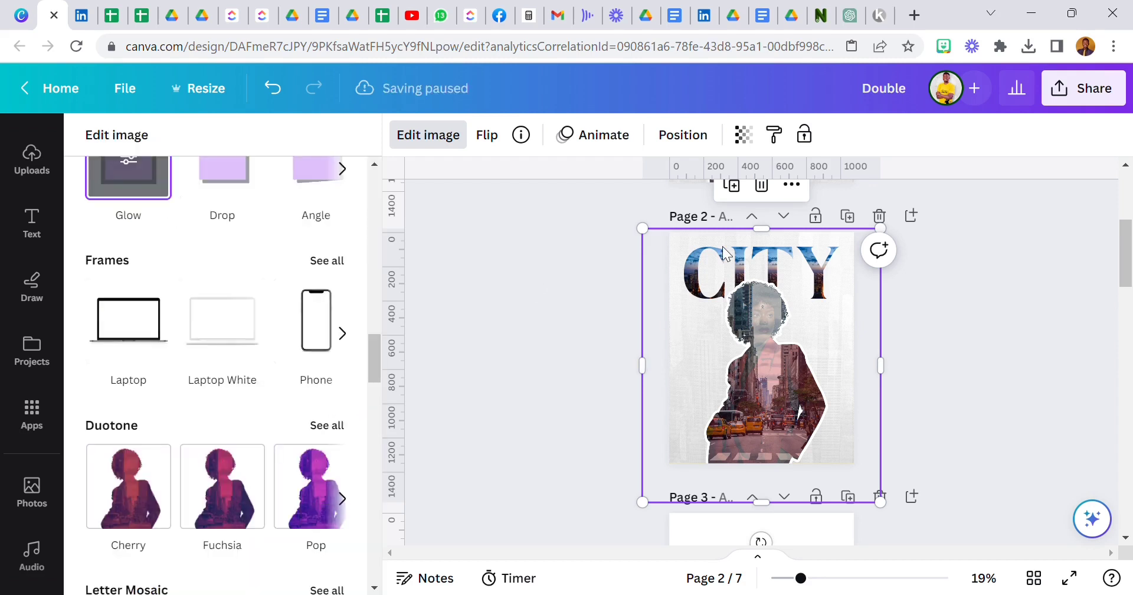
pyautogui.click(728, 292)
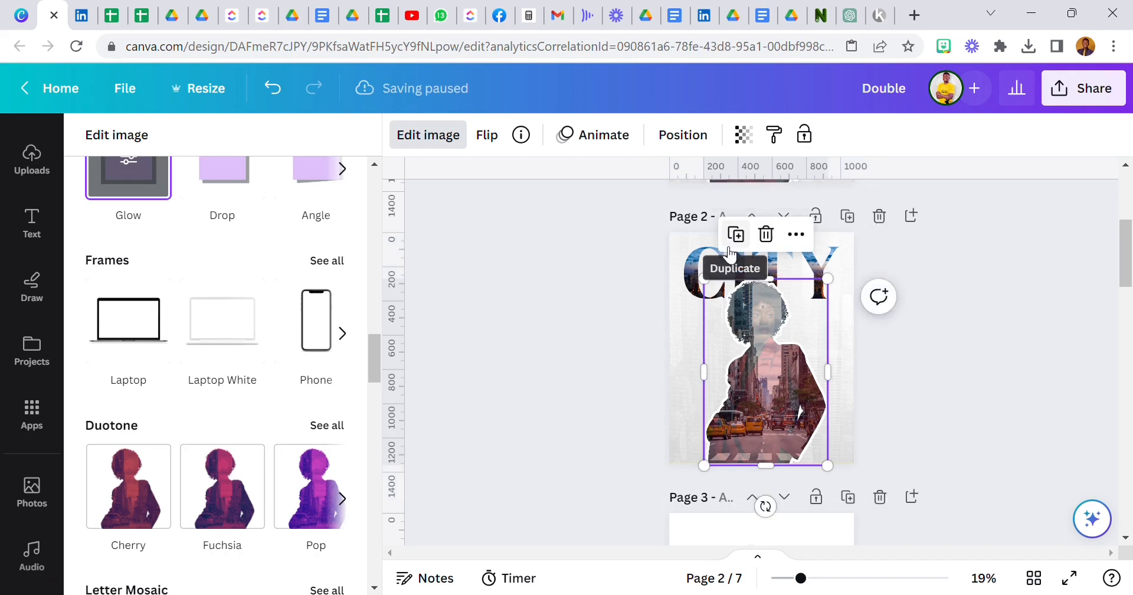
pyautogui.click(603, 317)
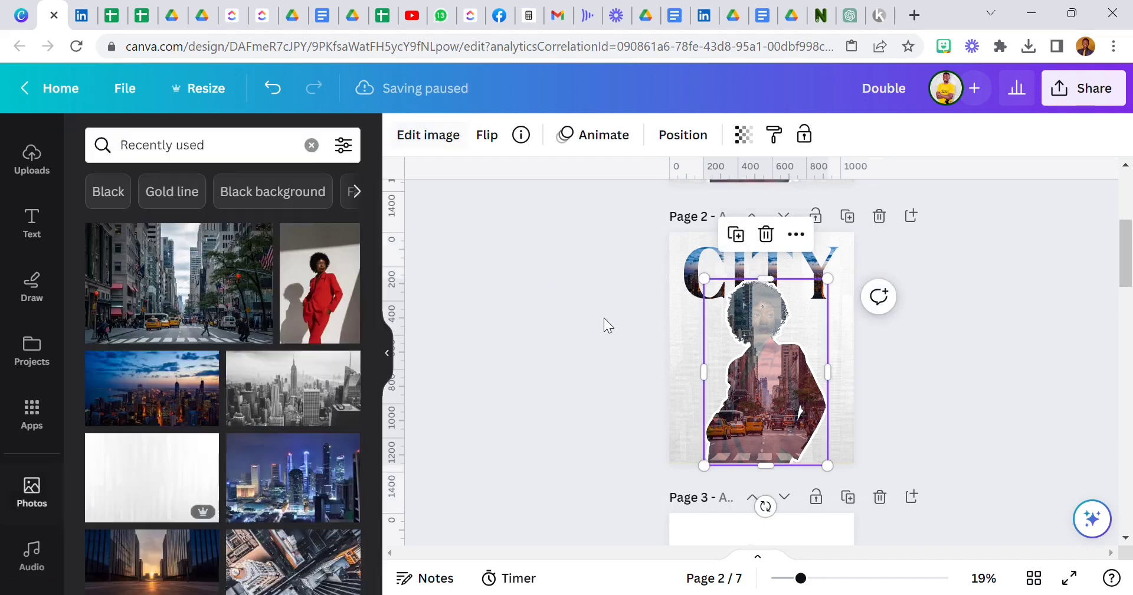
# - Copy the pink 'girl' script from page 1 and paste it onto page 2
pyautogui.scroll(5, 732, 294)
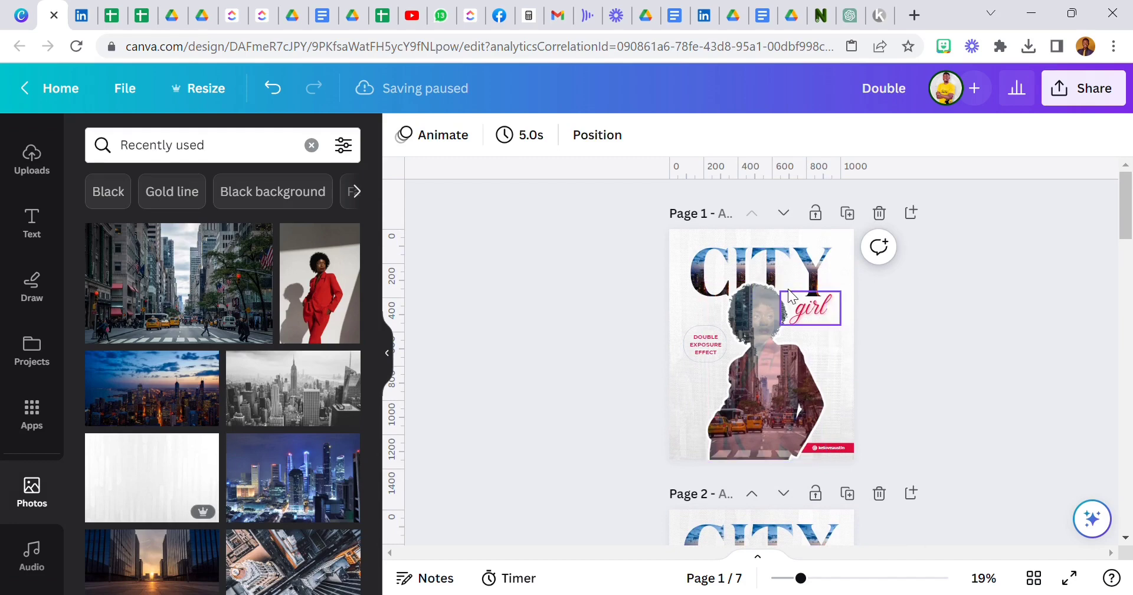
pyautogui.rightClick(809, 303)
pyautogui.click(859, 182)
pyautogui.scroll(-2, 760, 390)
pyautogui.scroll(-2, 749, 420)
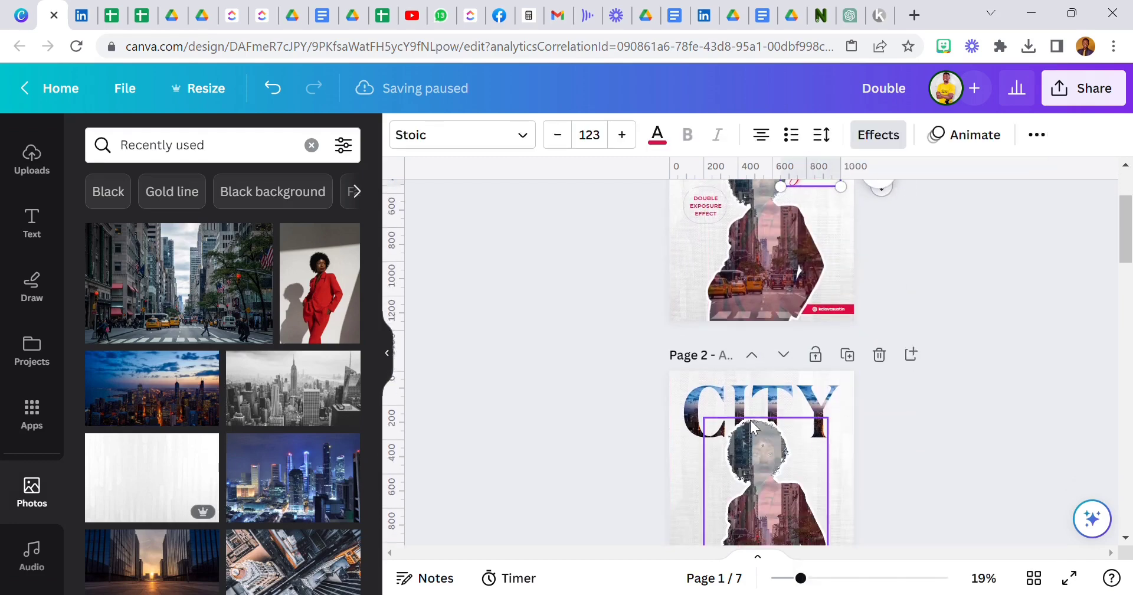
pyautogui.rightClick(750, 409)
pyautogui.click(841, 182)
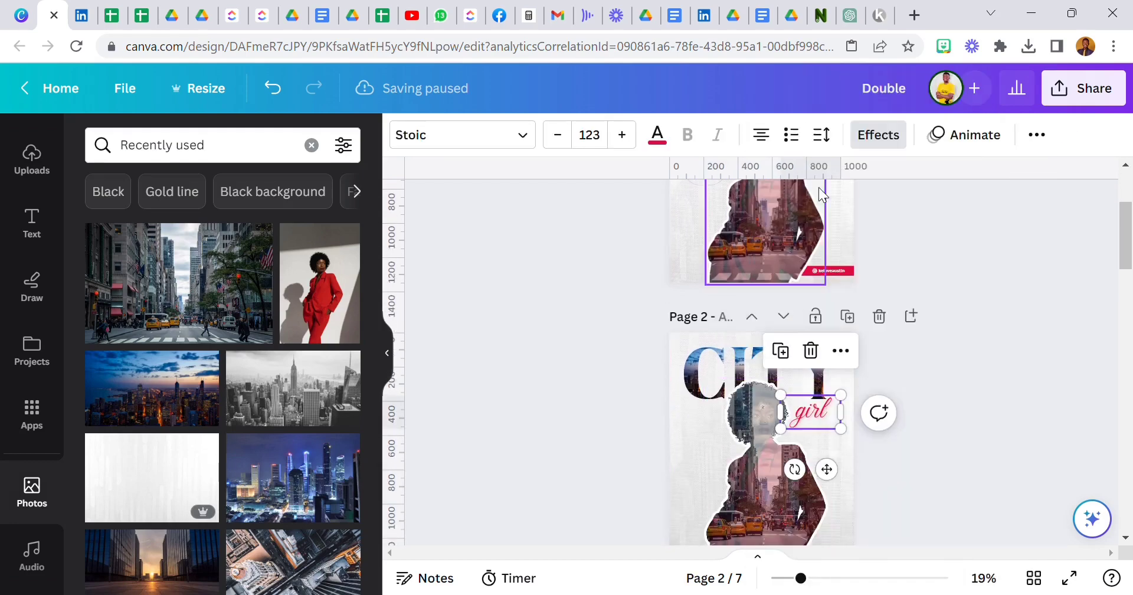
pyautogui.scroll(-1, 690, 399)
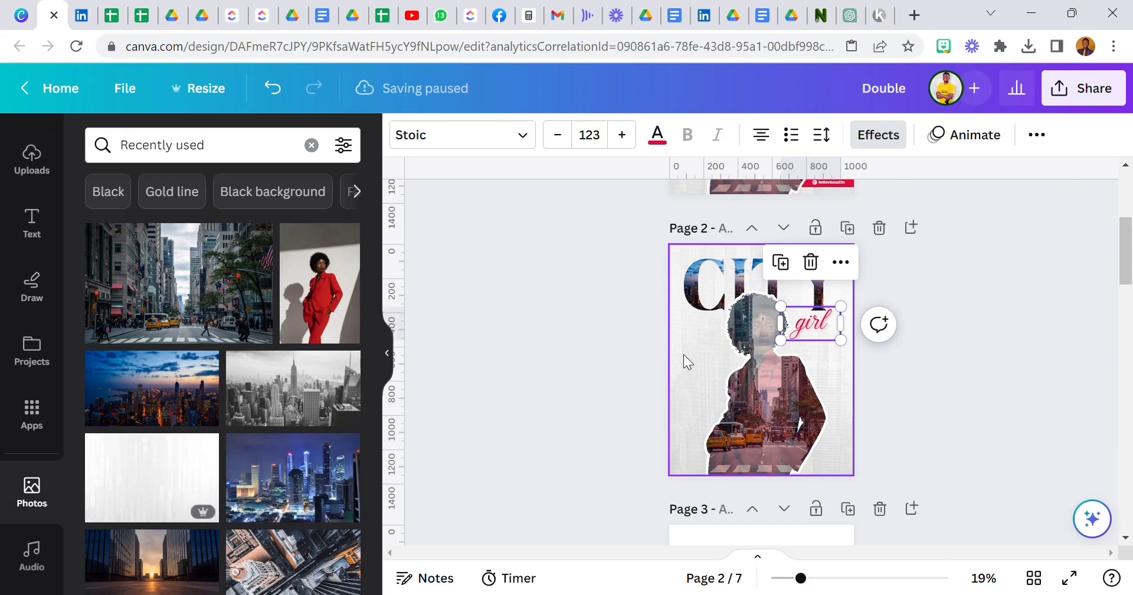
pyautogui.click(639, 356)
# - Copy the DOUBLE EXPOSURE EFFECT text from page 1 and paste it onto page 2
pyautogui.scroll(4, 667, 331)
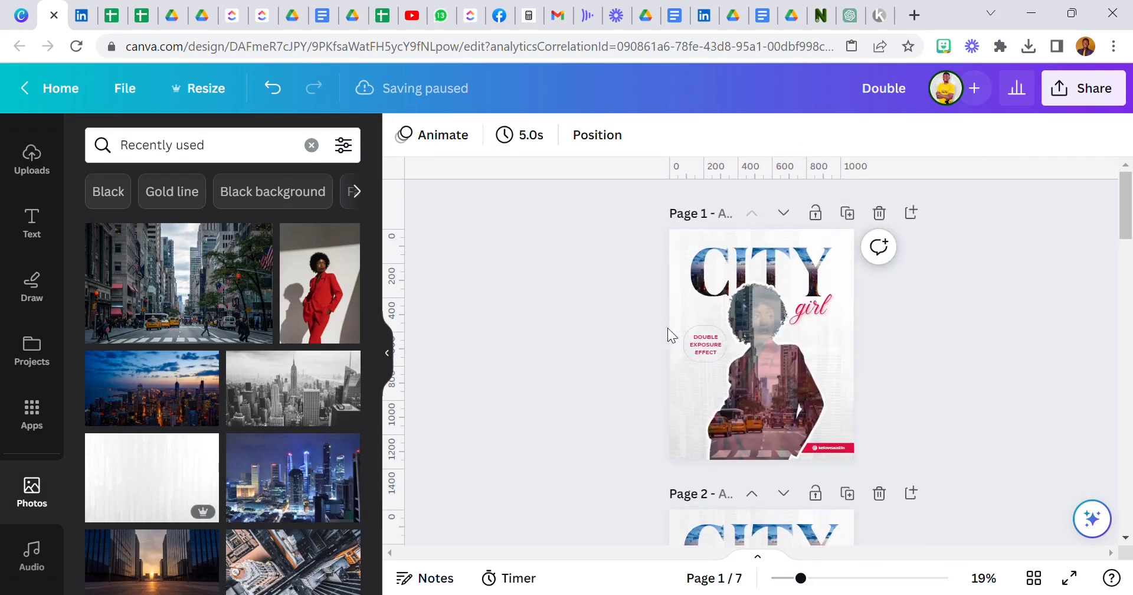
pyautogui.rightClick(715, 343)
pyautogui.click(784, 188)
pyautogui.scroll(-4, 759, 323)
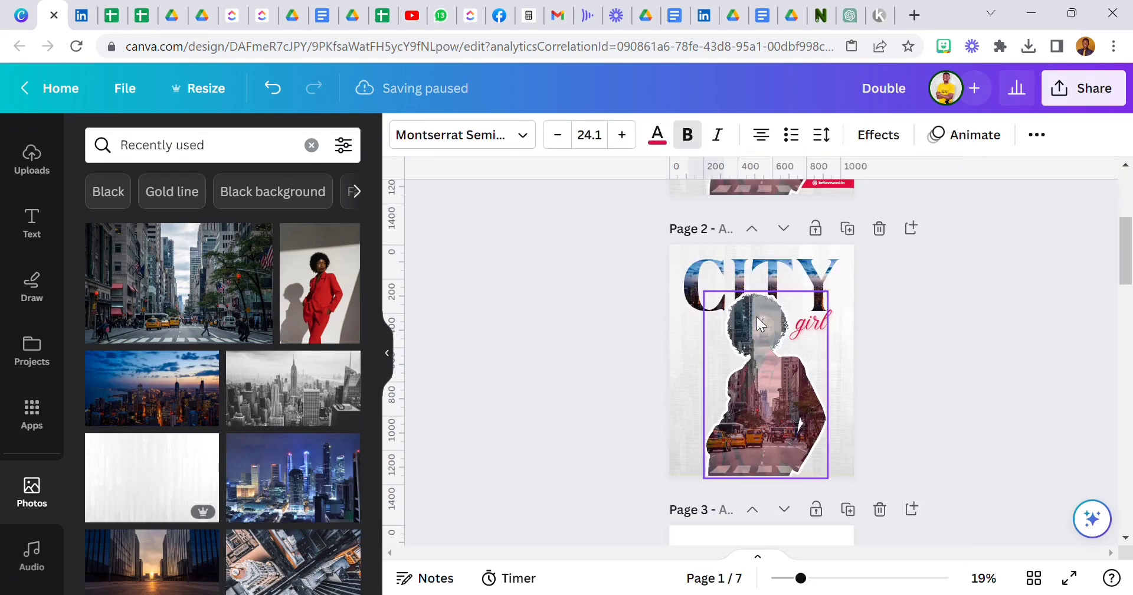
pyautogui.rightClick(759, 324)
pyautogui.click(797, 168)
# - Copy the badge circle from page 1 and paste it onto page 2
pyautogui.scroll(3, 715, 264)
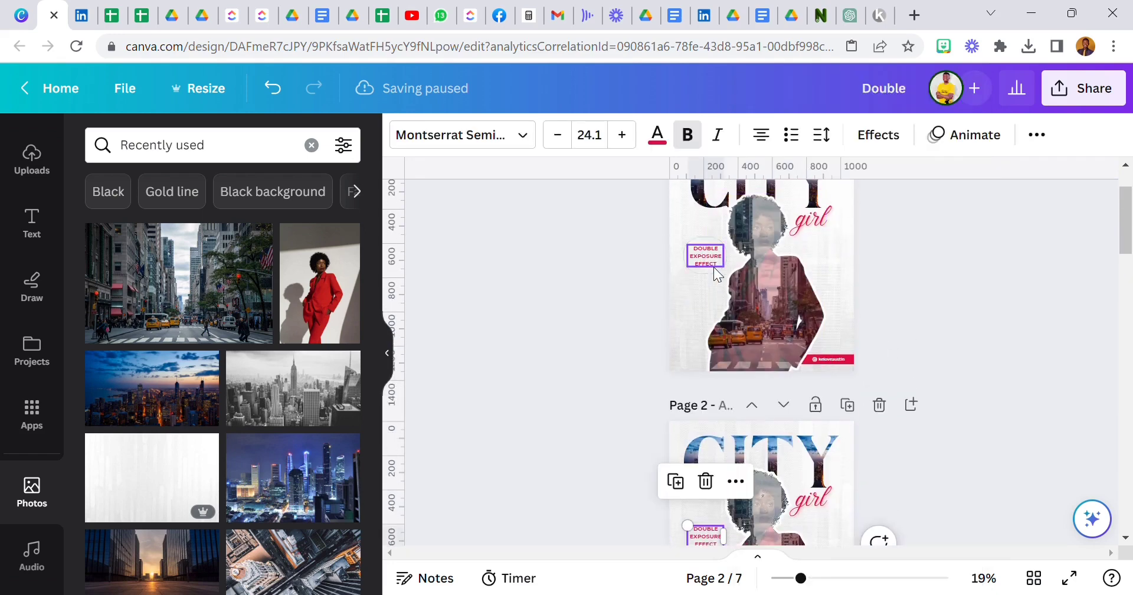
pyautogui.rightClick(687, 252)
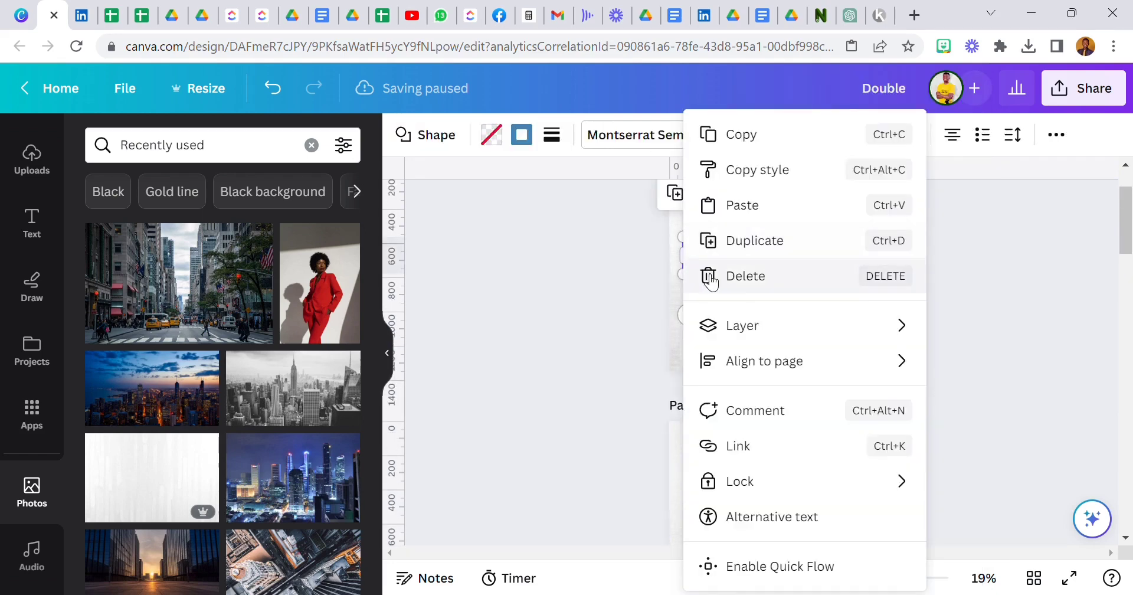
pyautogui.click(783, 147)
pyautogui.scroll(-4, 743, 325)
pyautogui.rightClick(743, 325)
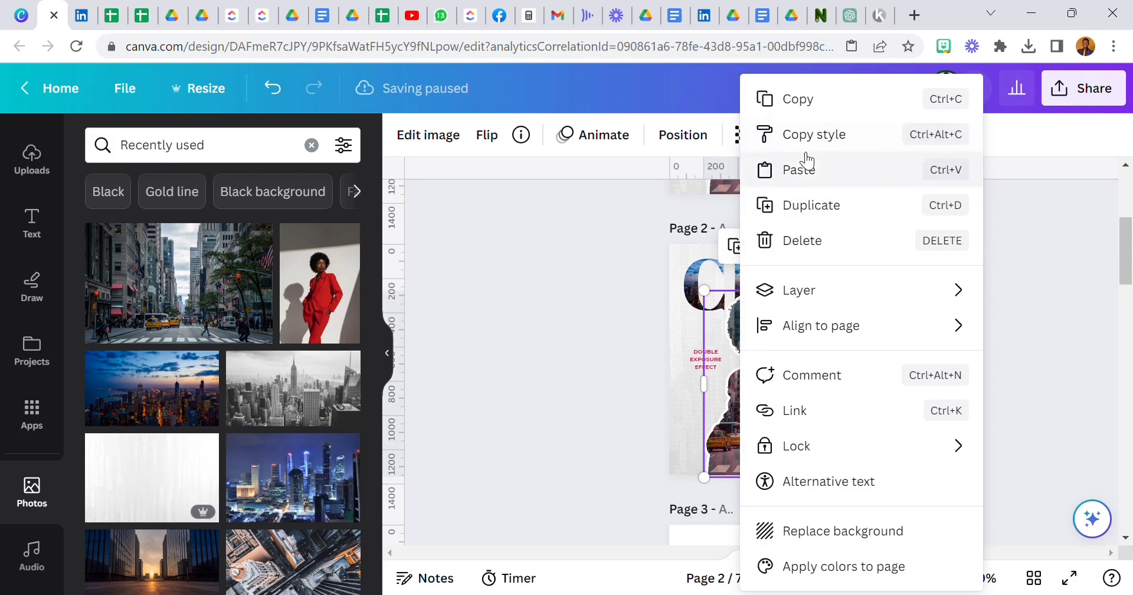
pyautogui.click(800, 169)
pyautogui.click(622, 353)
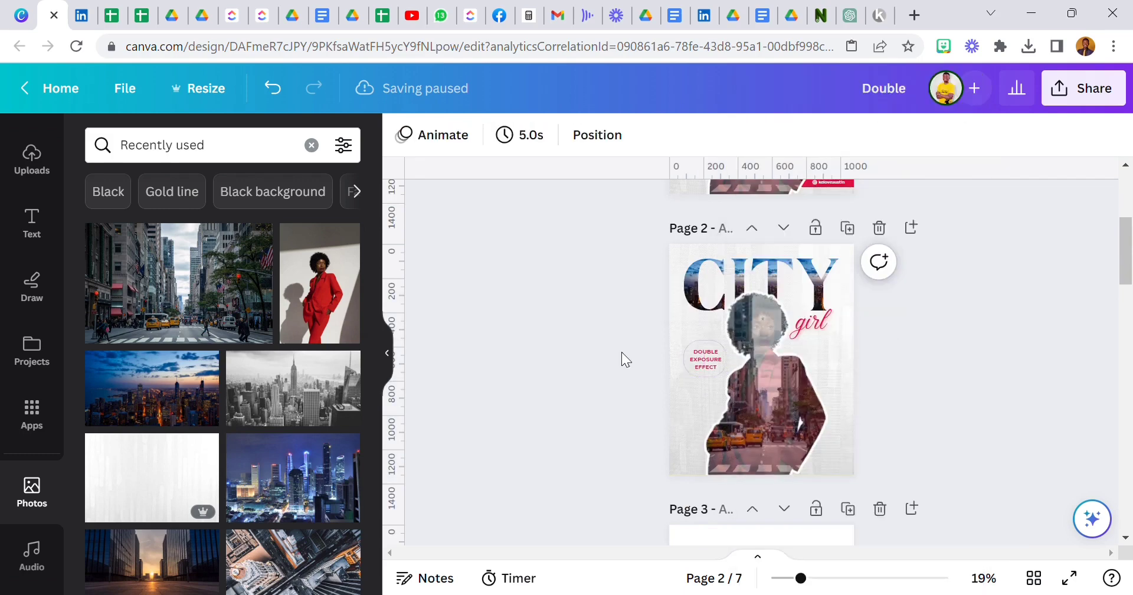